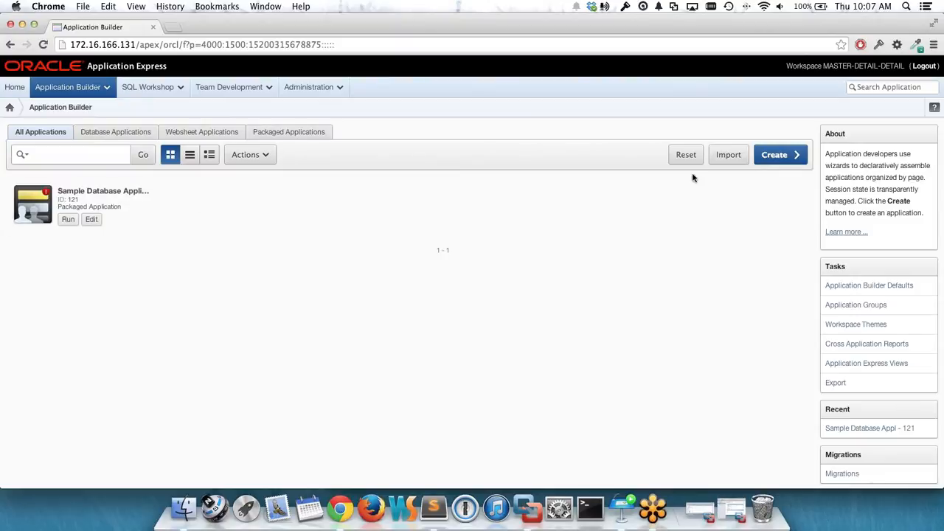
# - Create a desktop database application named Master Detail Detail Demo with the default schema and home page options
pyautogui.click(776, 158)
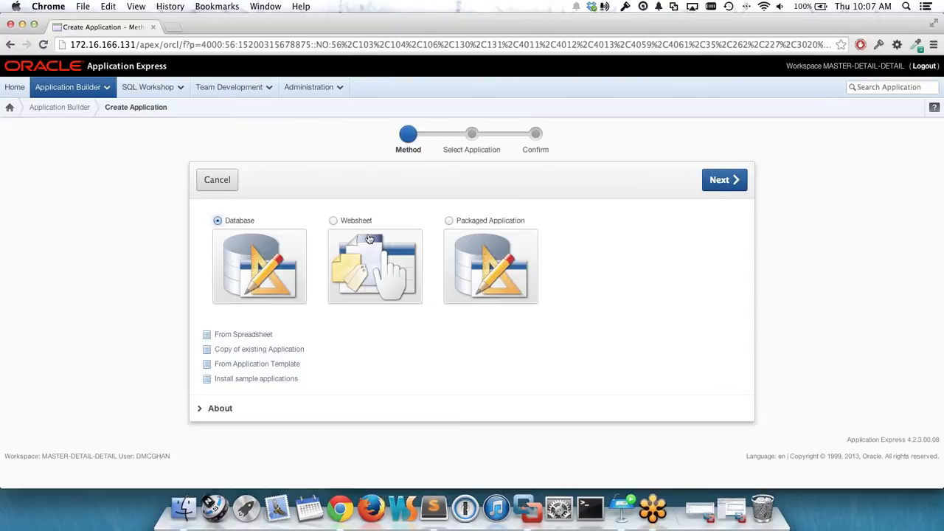
pyautogui.click(282, 269)
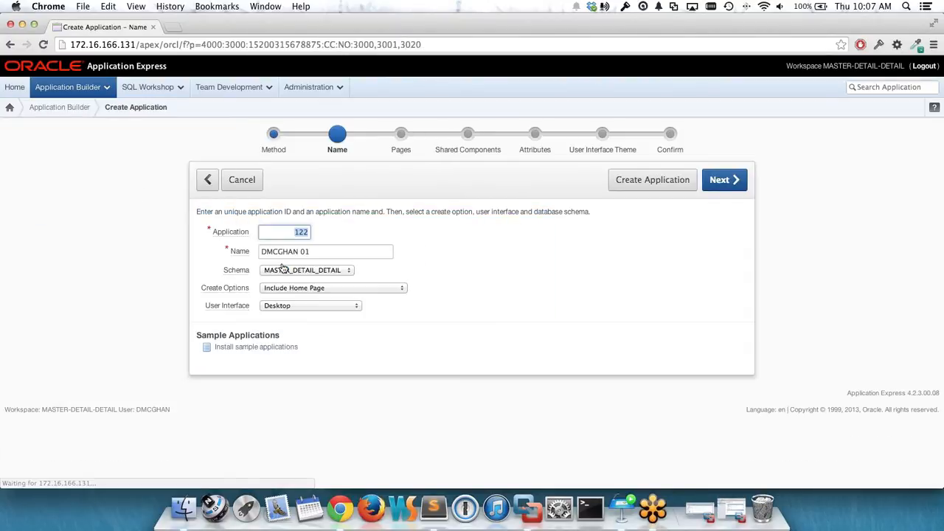
pyautogui.press('super+a')
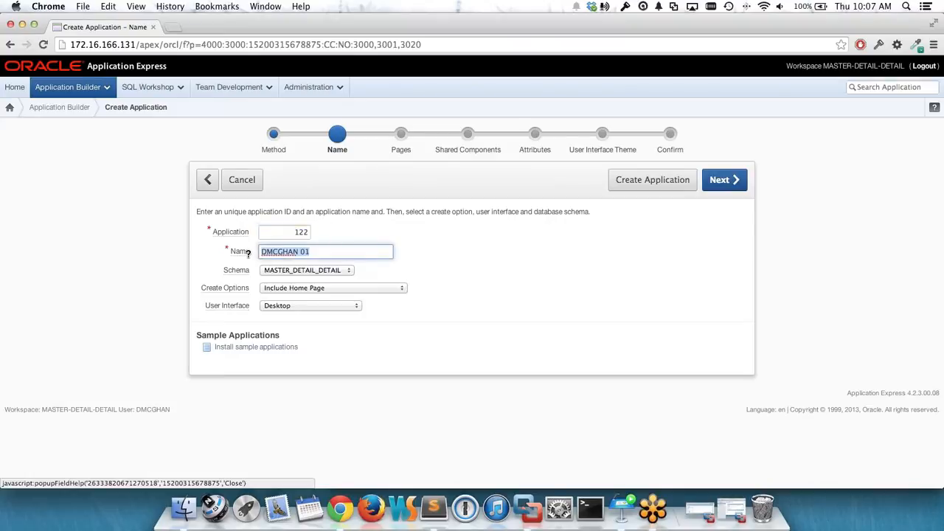
pyautogui.write('M')
pyautogui.press('Down')
pyautogui.press('Down')
pyautogui.press('Down')
pyautogui.press('Return')
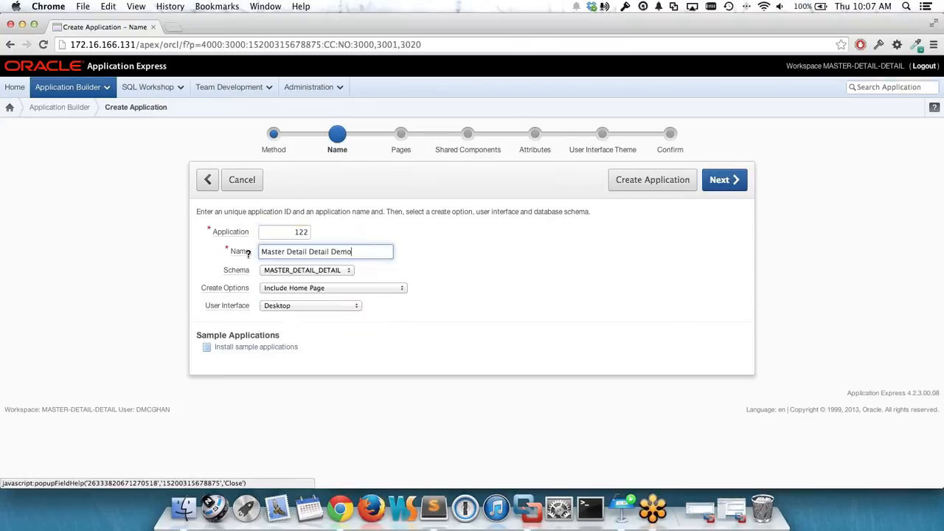
pyautogui.click(380, 231)
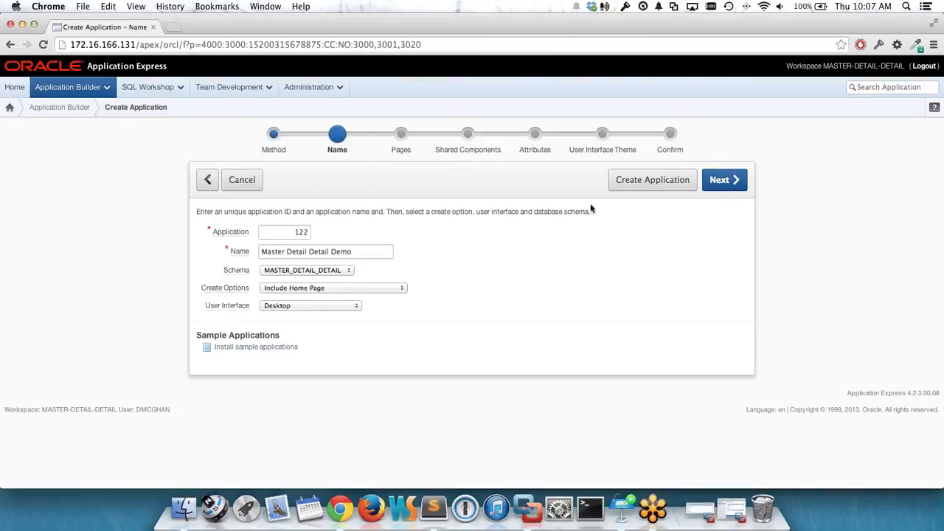
pyautogui.click(642, 185)
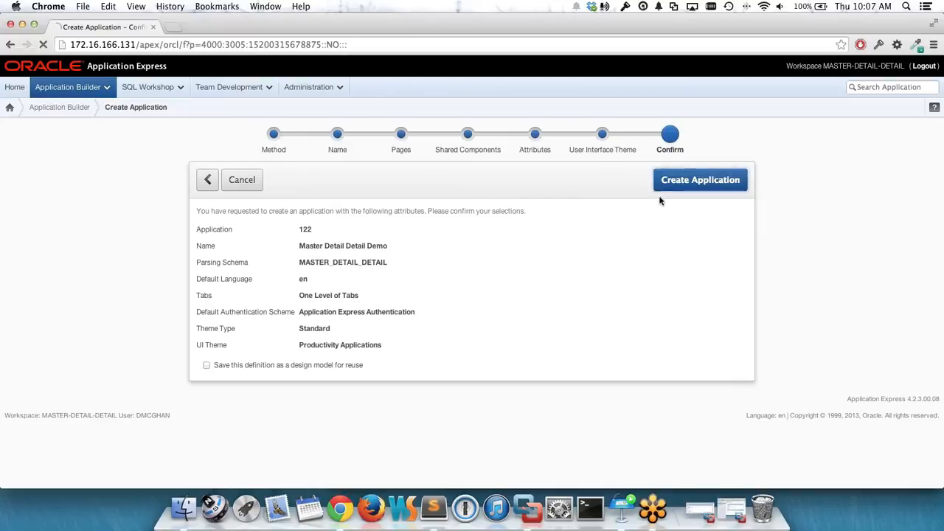
pyautogui.click(662, 188)
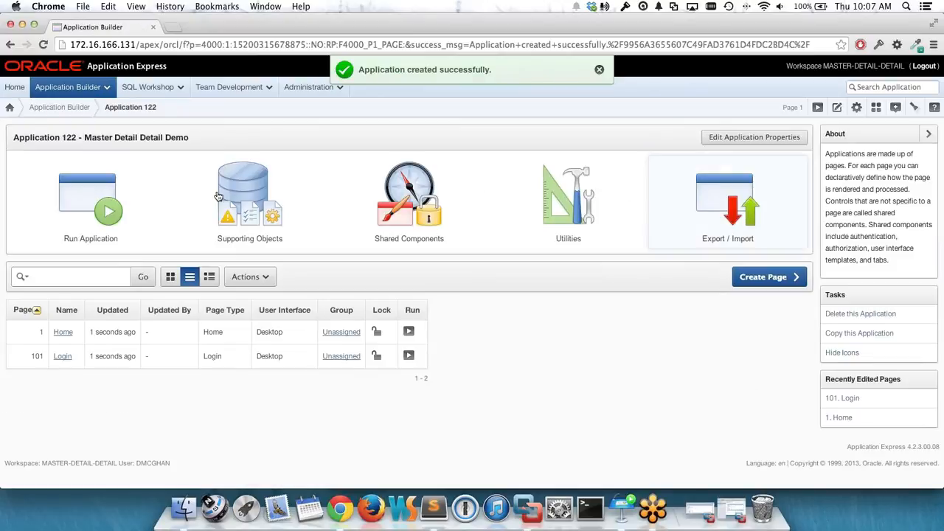
# - Run the new application and log in by entering the account password
pyautogui.click(66, 192)
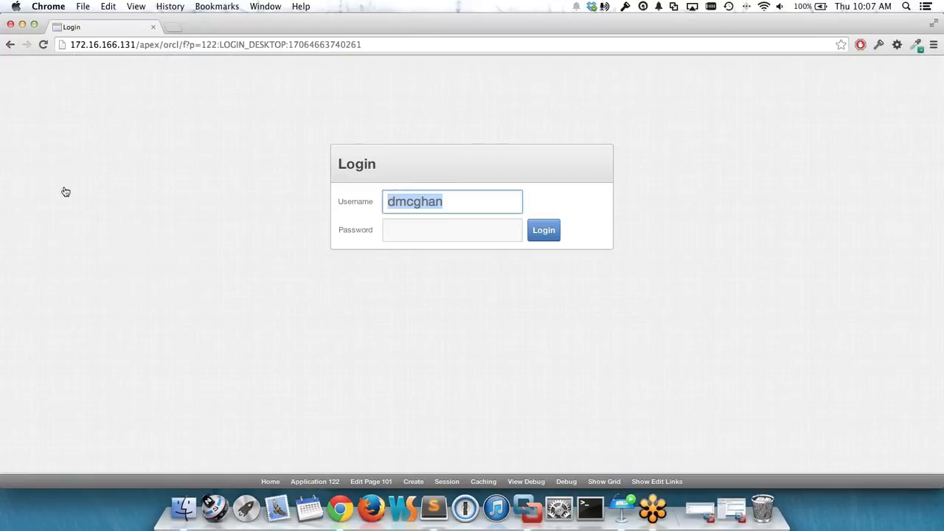
pyautogui.press('Tab')
pyautogui.write('**********')
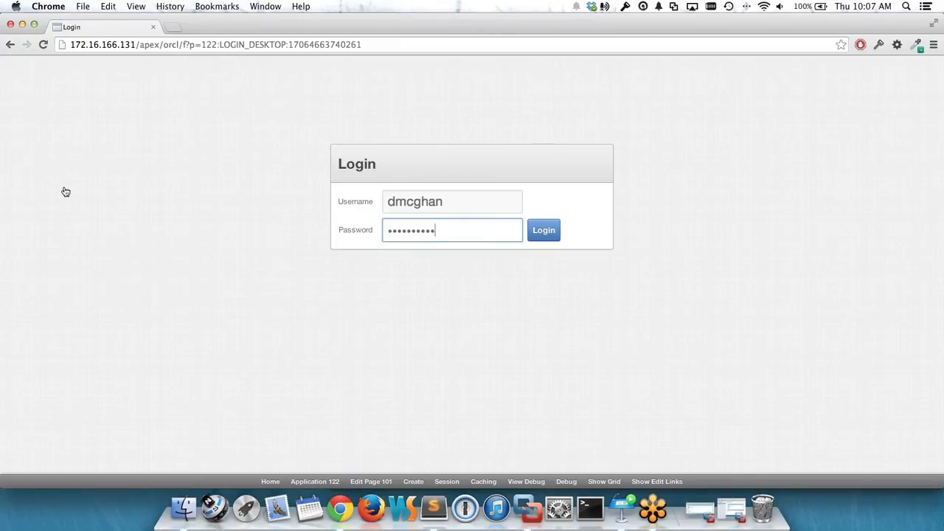
pyautogui.press('Return')
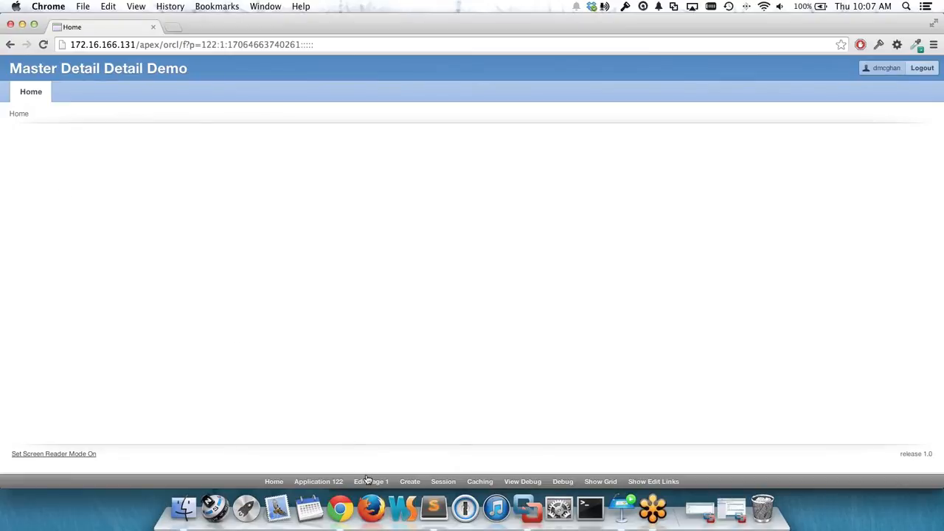
# - Return to the application's page list in the builder and start creating a Master Detail Form page
pyautogui.click(339, 481)
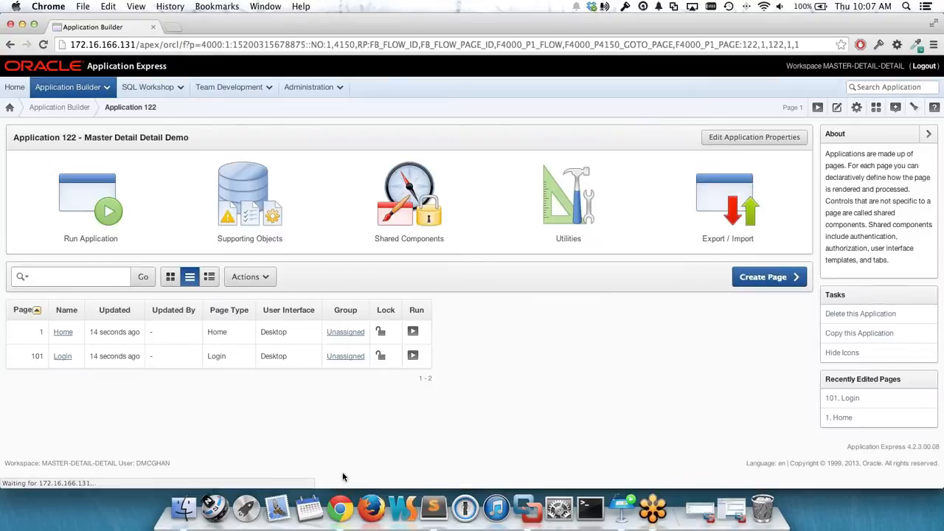
pyautogui.click(760, 280)
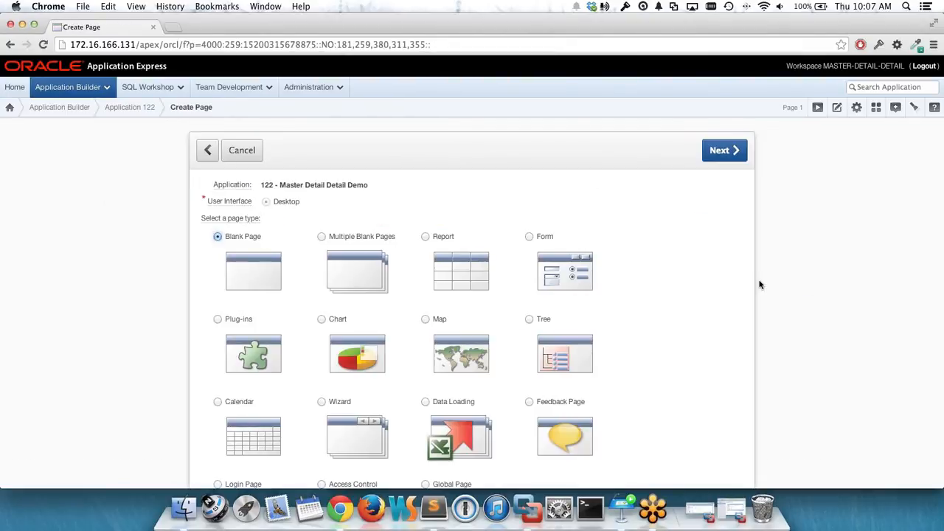
pyautogui.click(584, 276)
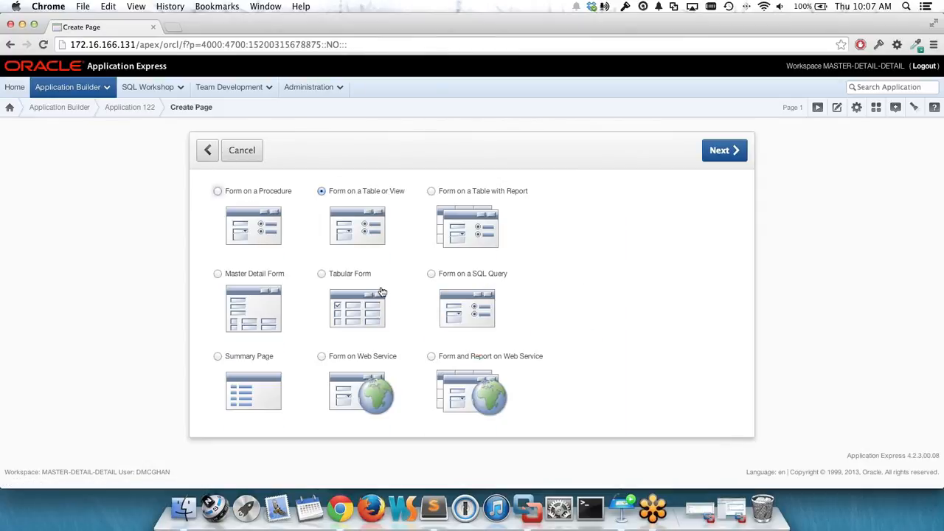
pyautogui.click(265, 315)
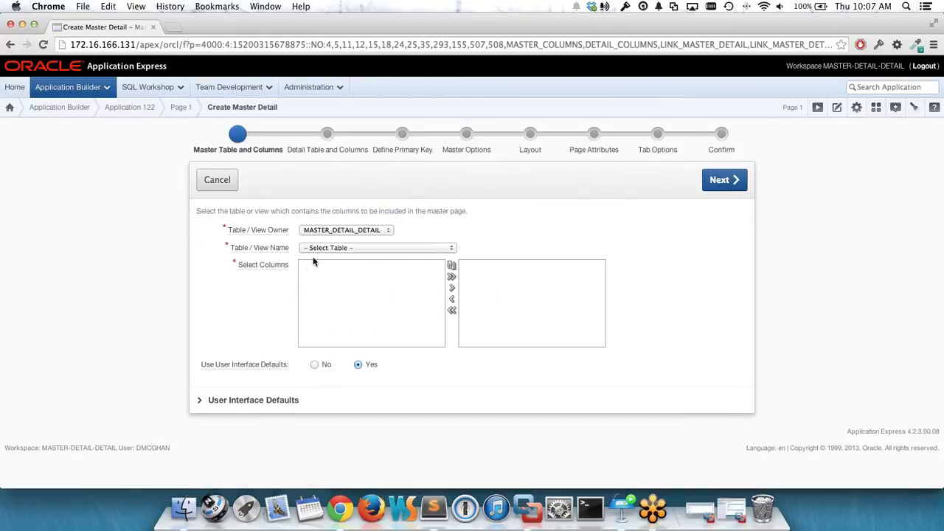
# - Choose CUSTOMERS as the master table with its default column selection and continue to the detail table
pyautogui.click(319, 251)
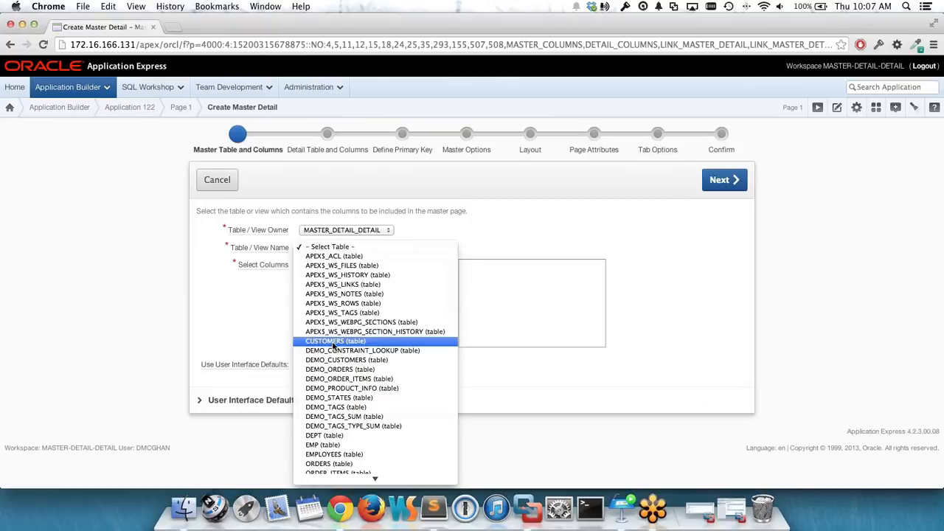
pyautogui.click(332, 342)
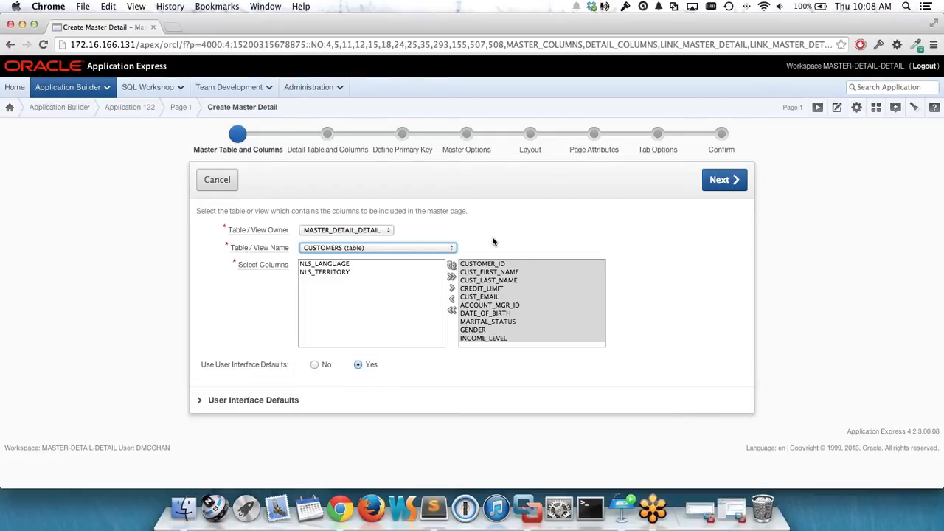
pyautogui.click(708, 181)
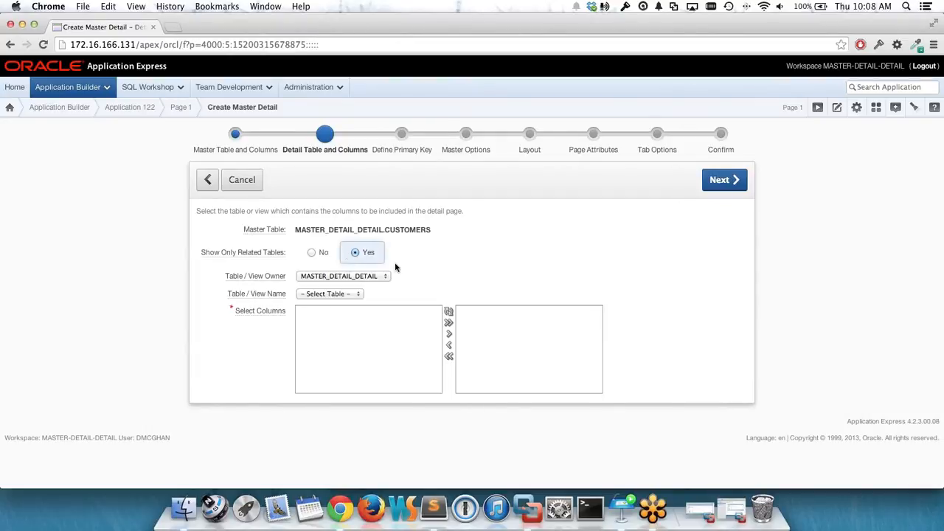
# - Choose the related ORDERS table as the detail table with its default column selection and continue to the primary key settings
pyautogui.click(349, 294)
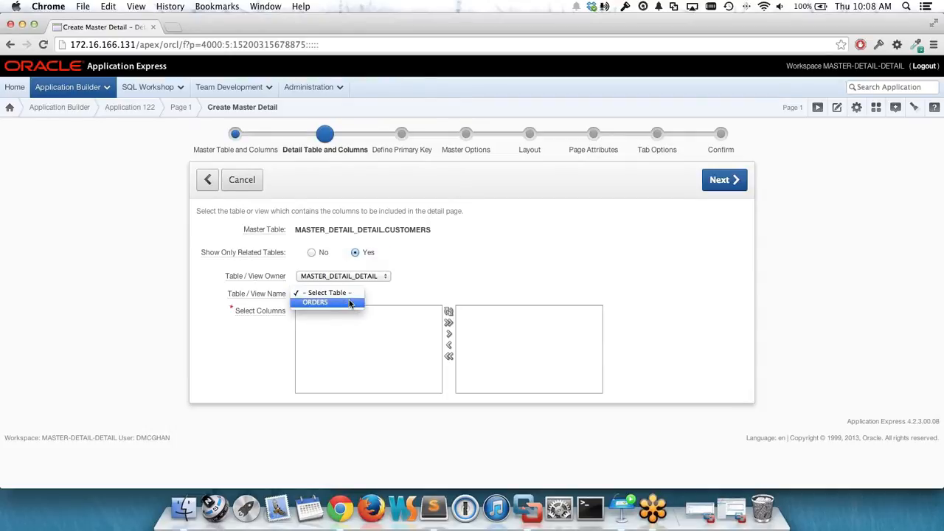
pyautogui.click(349, 303)
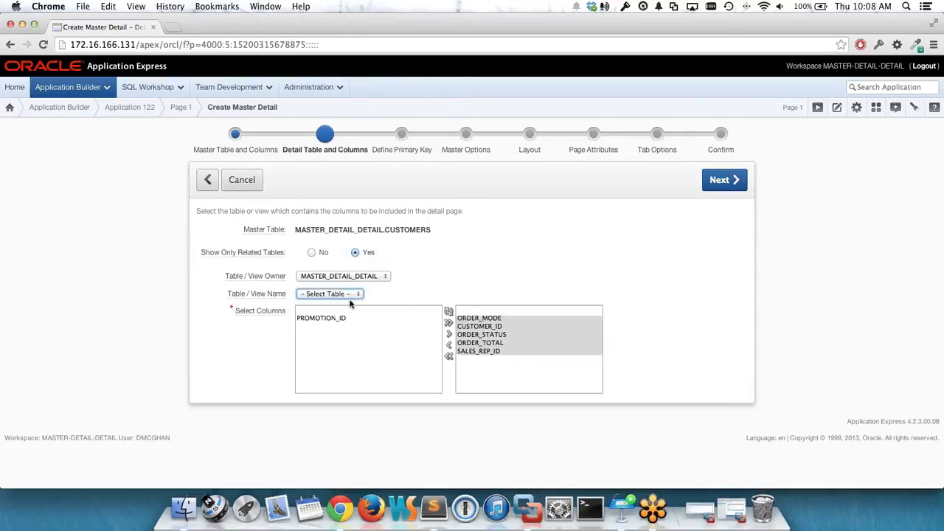
pyautogui.click(722, 180)
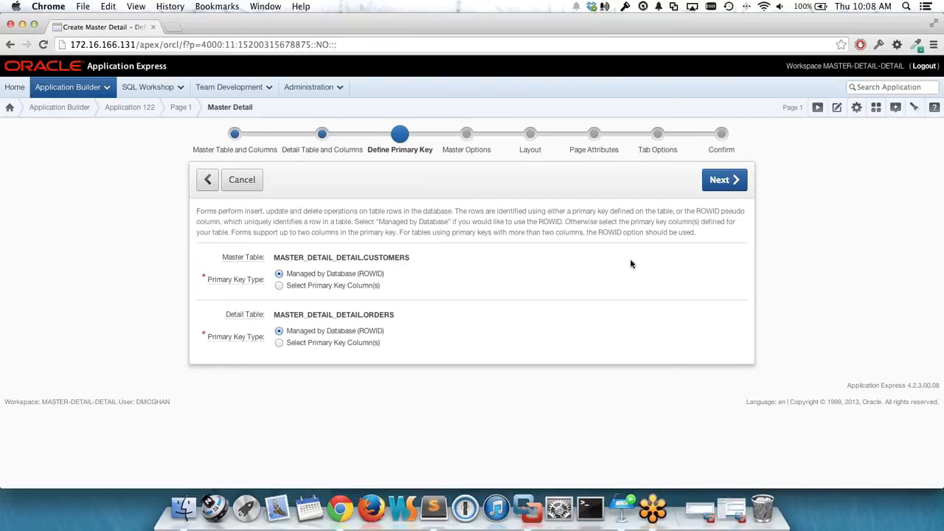
# - Accept the ROWID primary keys and default master options, and choose the layout that edits detail on a separate page
pyautogui.click(714, 189)
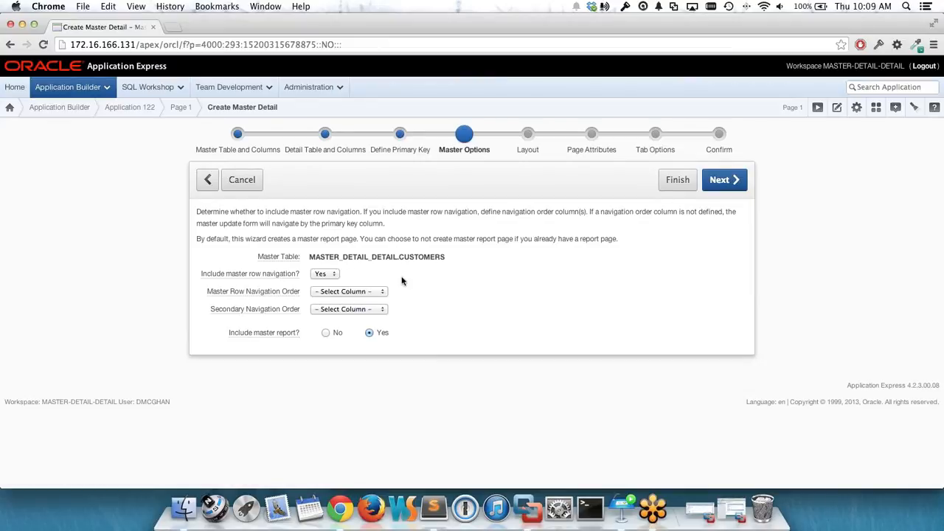
pyautogui.click(725, 180)
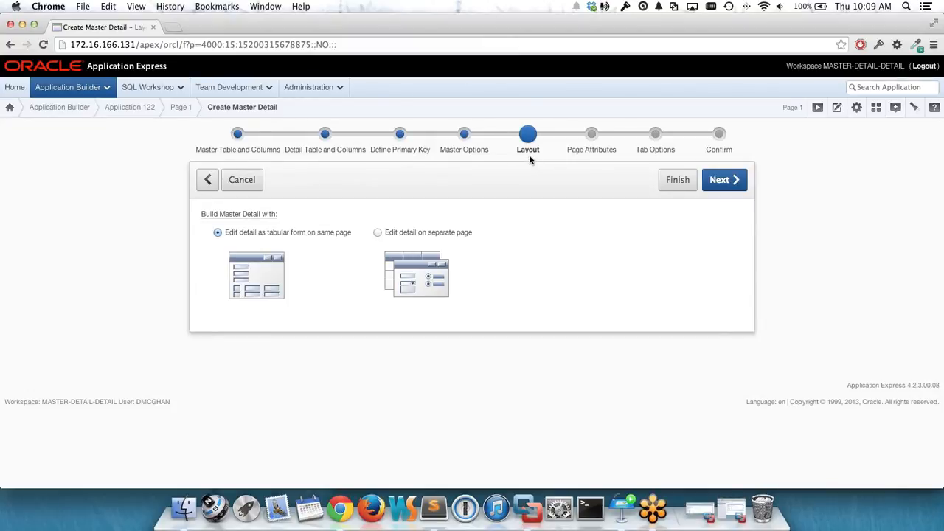
pyautogui.click(439, 233)
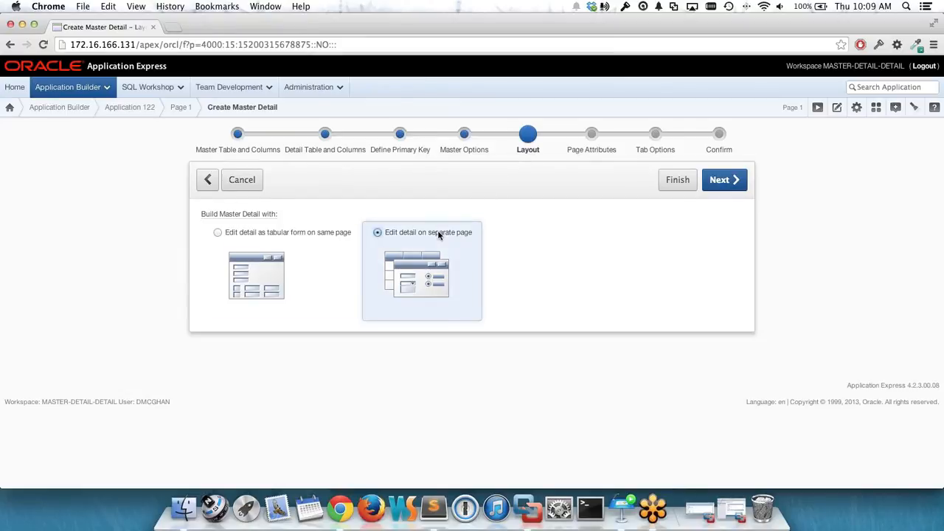
pyautogui.click(726, 188)
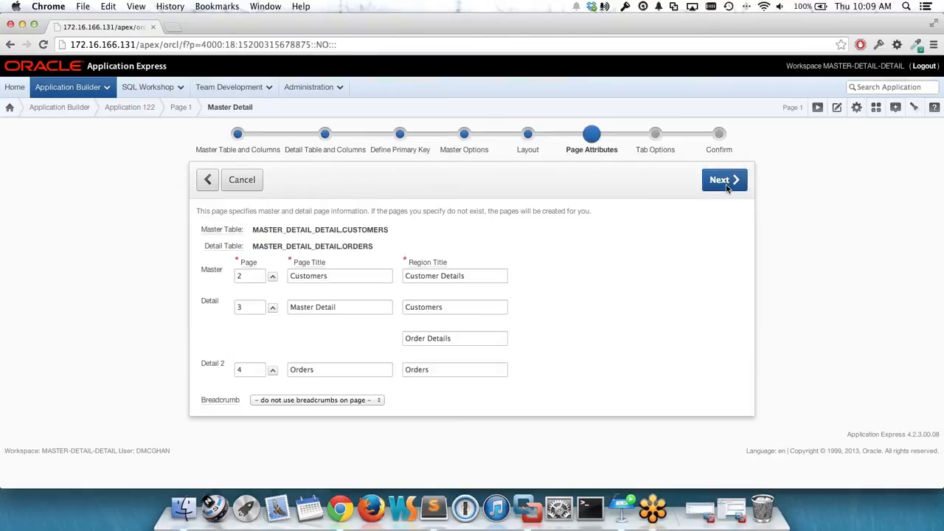
# - Set the region title of master page 2 to Customers
pyautogui.click(363, 276)
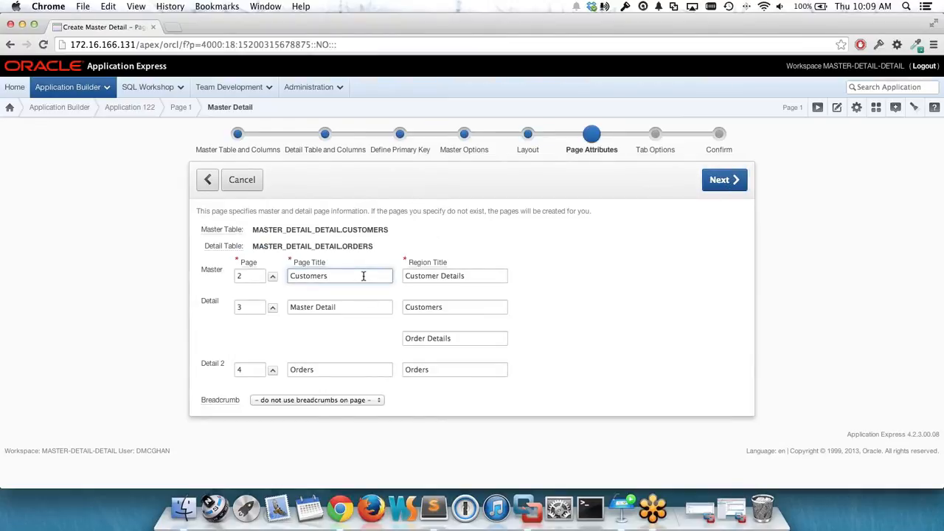
pyautogui.press('Tab')
pyautogui.write('Cus')
pyautogui.press('Down')
pyautogui.press('Return')
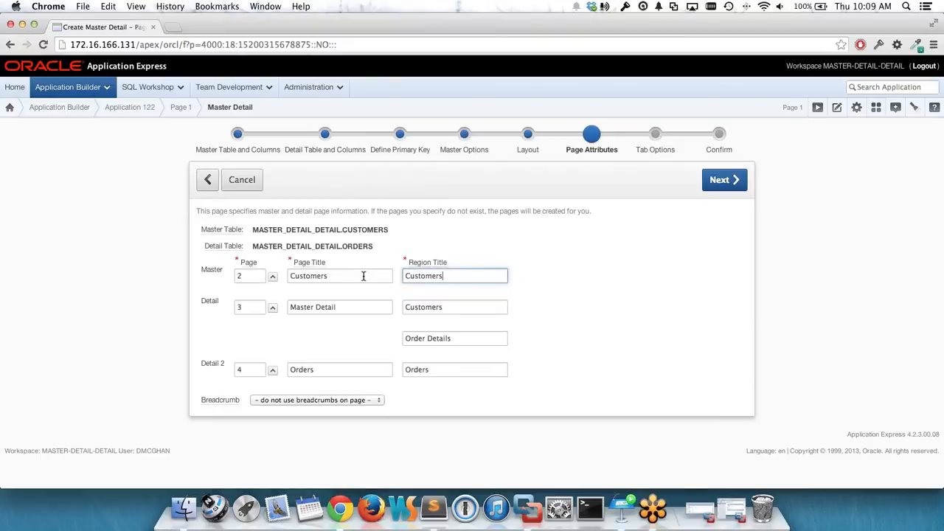
# - Set both the page title and the first region title of detail page 3 to Customer Details
pyautogui.press('Tab')
pyautogui.press('Tab')
pyautogui.press('Tab')
pyautogui.write('Cu')
pyautogui.press('Down')
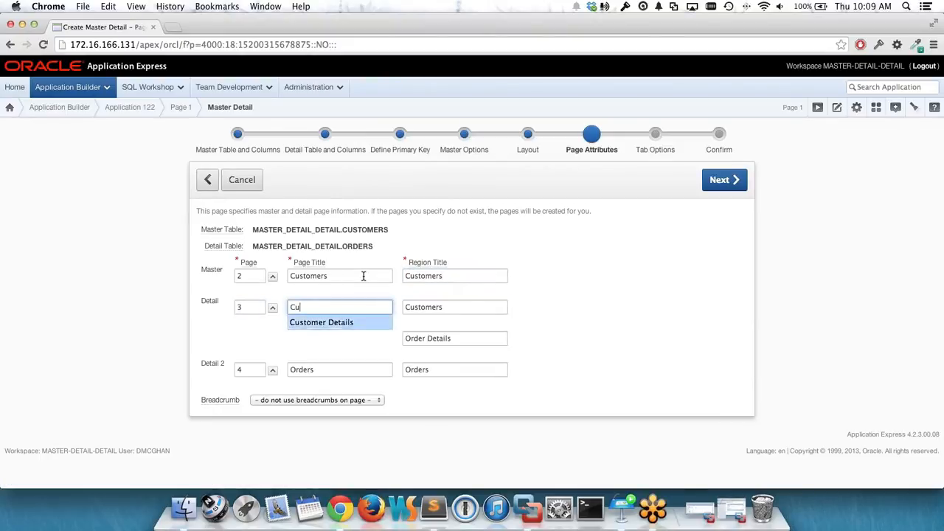
pyautogui.press('Return')
pyautogui.press('Tab')
pyautogui.write('Cu')
pyautogui.press('Down')
pyautogui.press('Return')
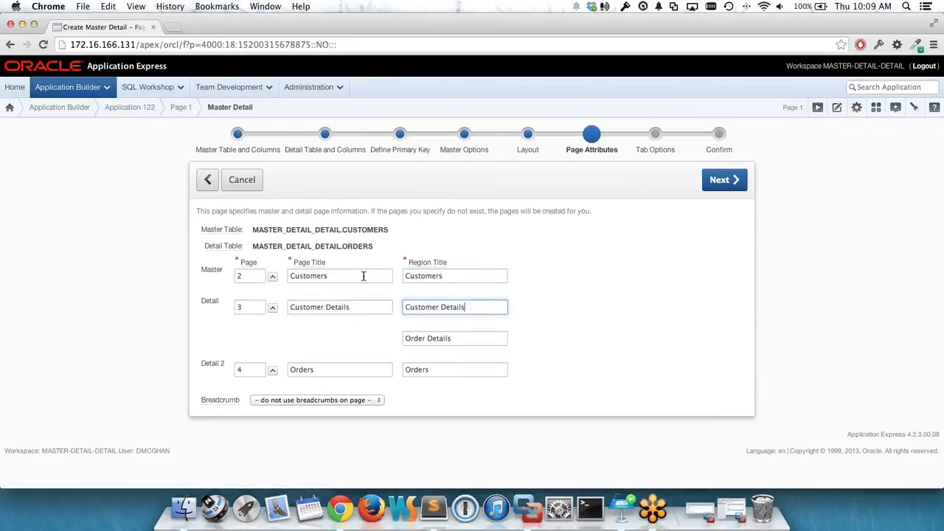
# - Set the second region title of detail page 3 to Orders
pyautogui.press('Tab')
pyautogui.press('Tab')
pyautogui.hotkey('shift', 'Tab')
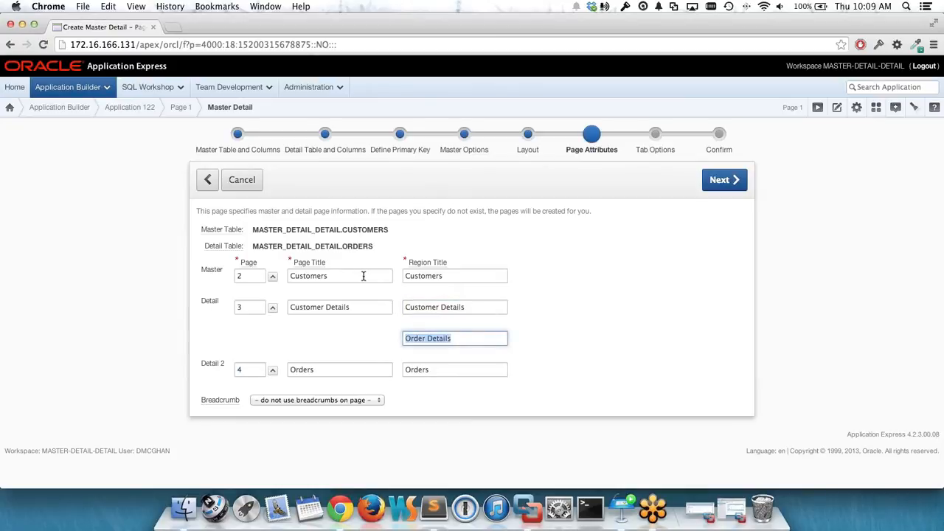
pyautogui.write('Orders')
pyautogui.press('Tab')
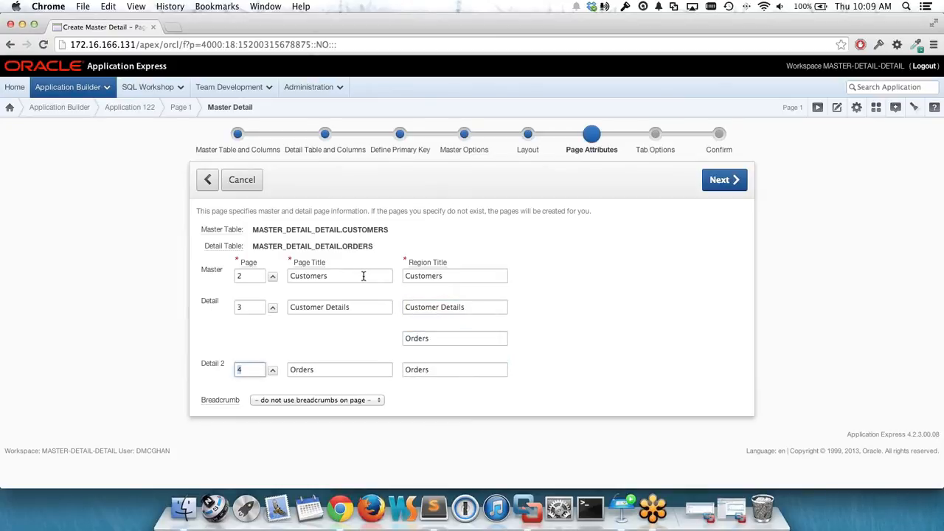
# - Set both the page title and the region title of second detail page 4 to Order Details
pyautogui.press('Tab')
pyautogui.press('Tab')
pyautogui.write('Order')
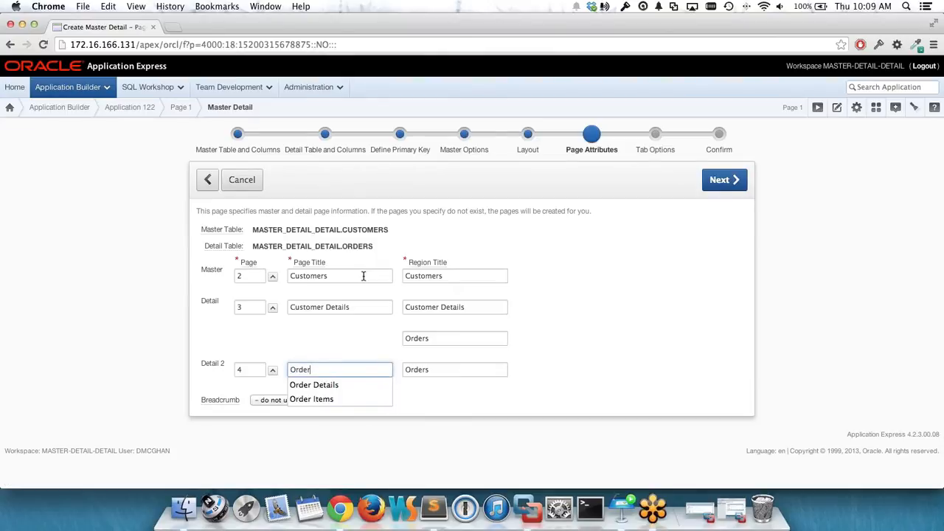
pyautogui.press('Down')
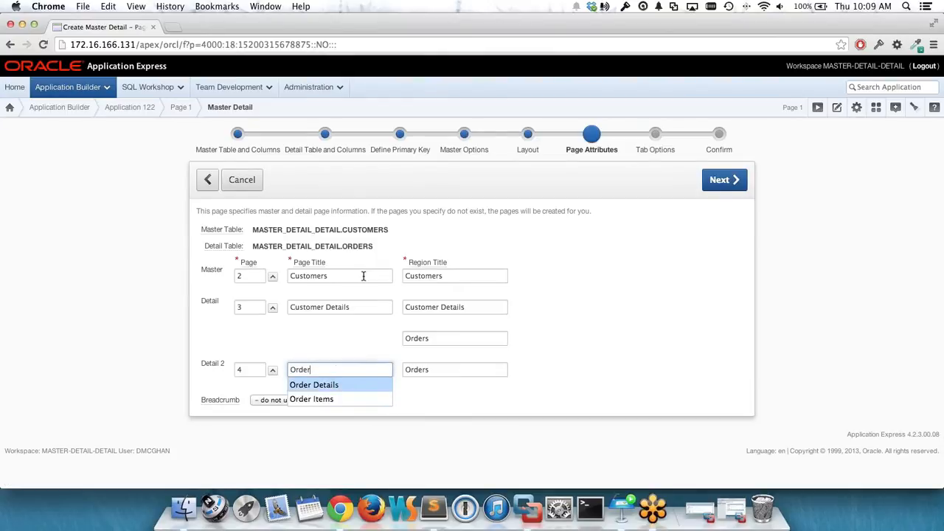
pyautogui.press('Return')
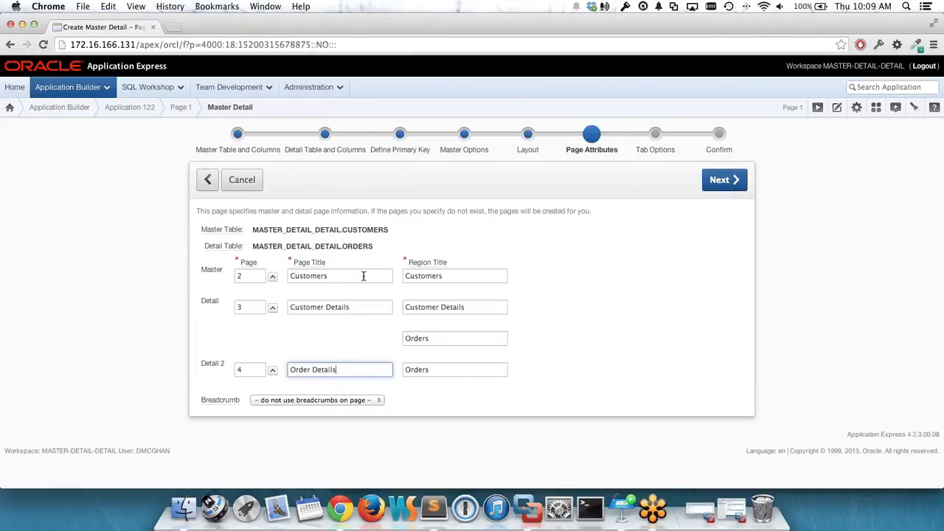
pyautogui.press('Tab')
pyautogui.write('Or')
pyautogui.press('Down')
pyautogui.press('Down')
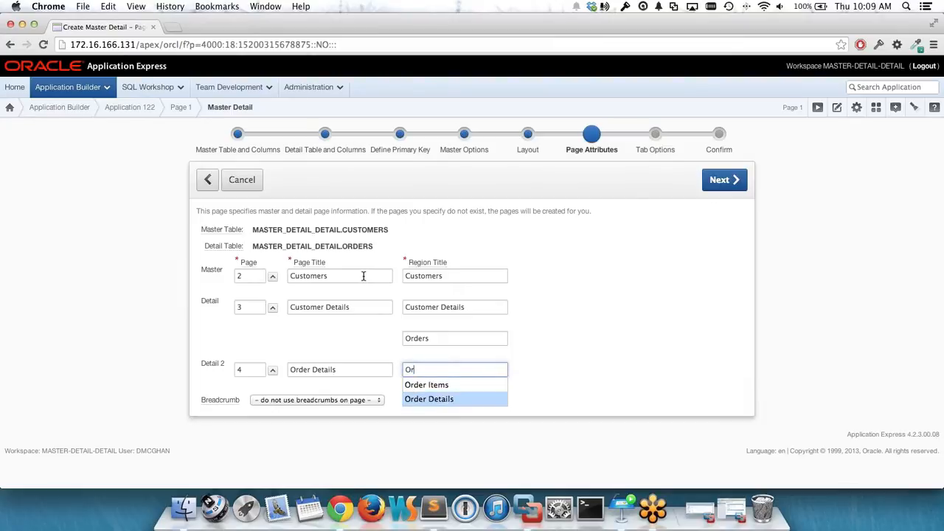
pyautogui.press('Return')
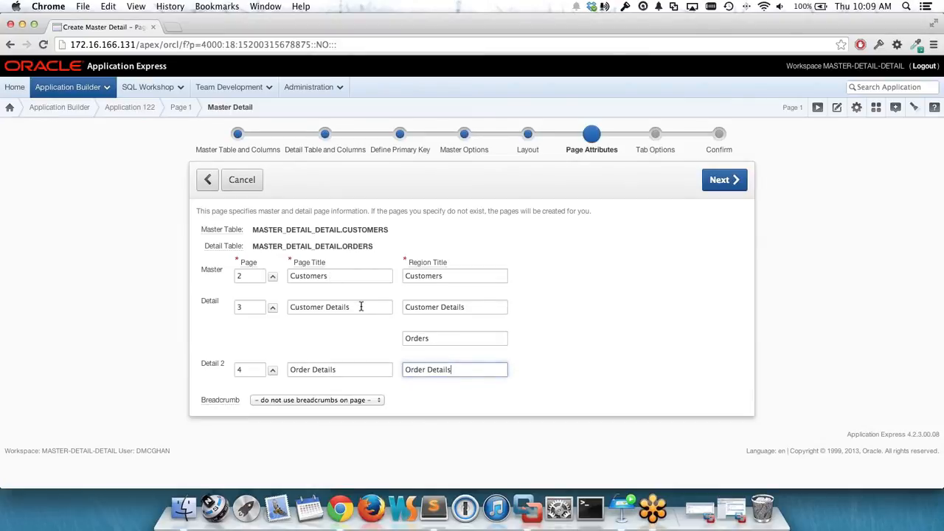
# - Enable the Breadcrumb for the pages and name the detail form's breadcrumb entry Order Details
pyautogui.click(365, 401)
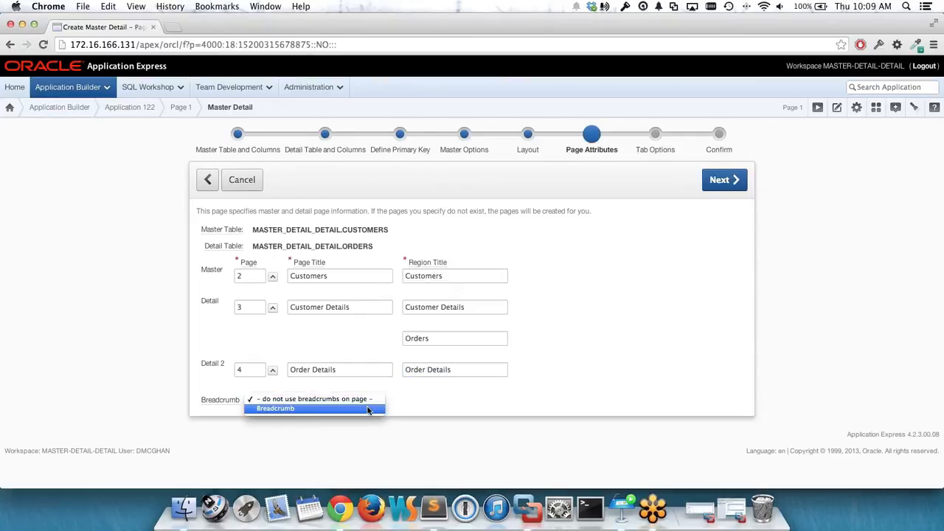
pyautogui.click(368, 410)
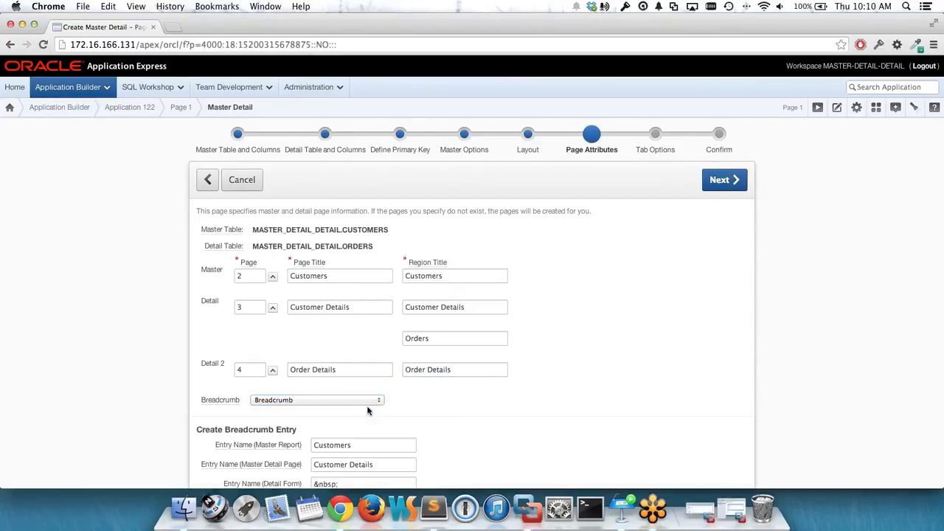
pyautogui.scroll(-3, 480, 401)
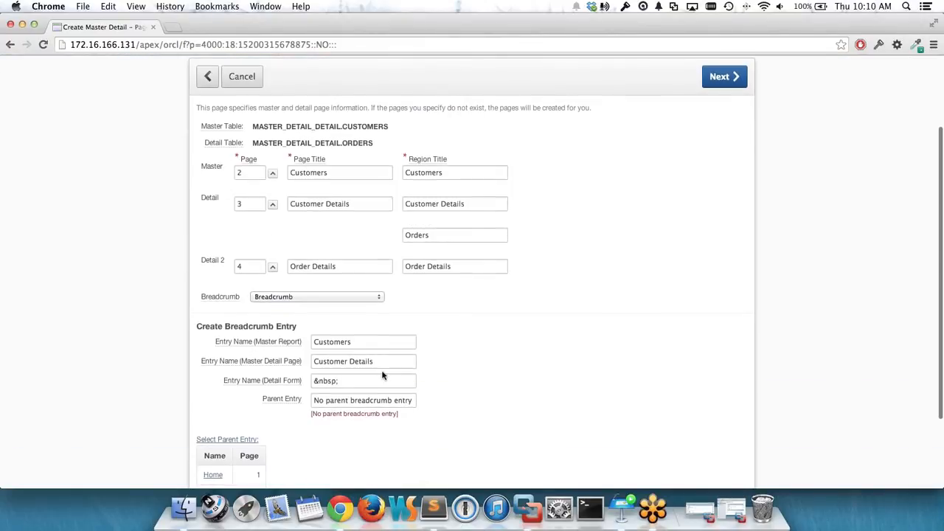
pyautogui.scroll(-3, 393, 226)
pyautogui.click(368, 245)
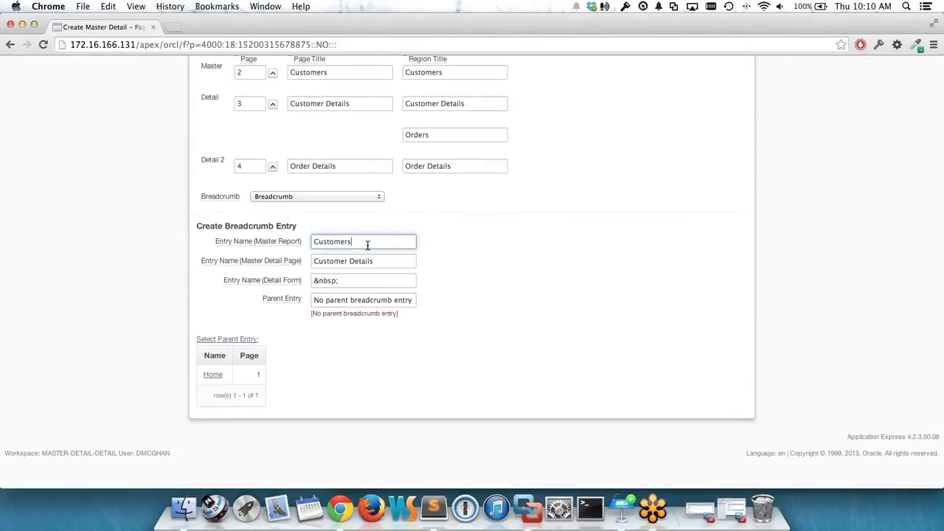
pyautogui.press('Tab')
pyautogui.press('Tab')
pyautogui.write('Order')
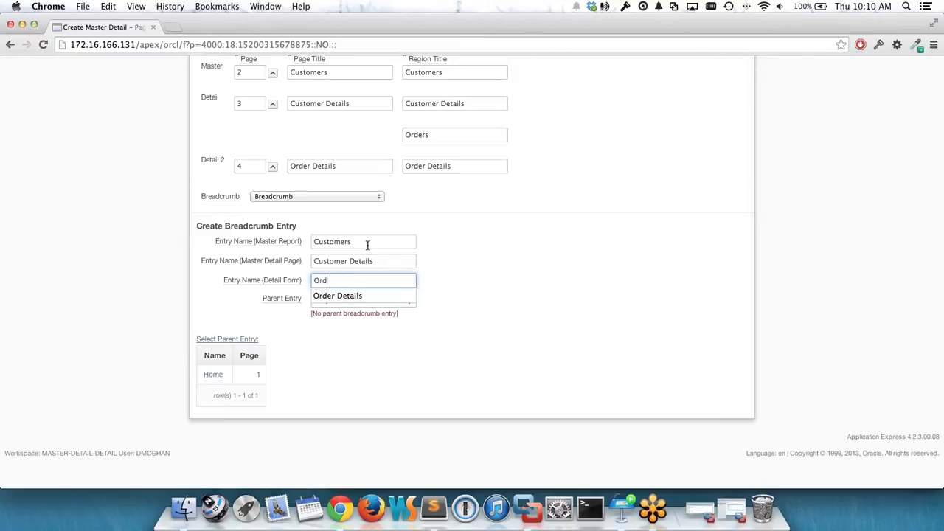
pyautogui.press('Down')
pyautogui.press('Return')
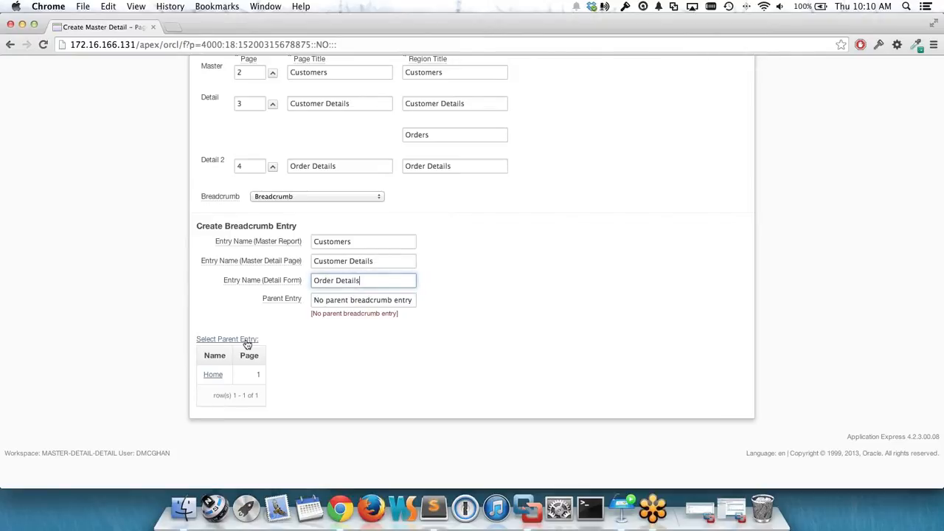
# - Make Home the parent breadcrumb entry and proceed to the tab options
pyautogui.click(213, 374)
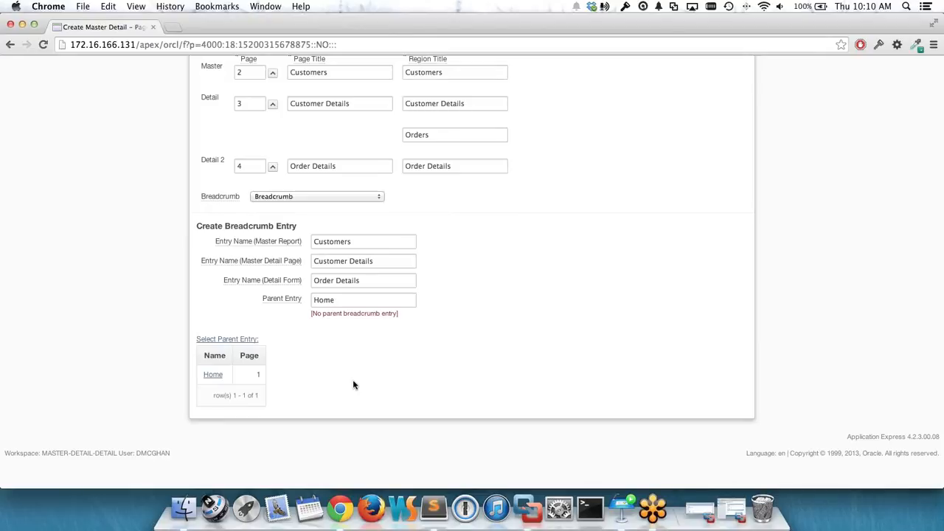
pyautogui.scroll(5, 587, 321)
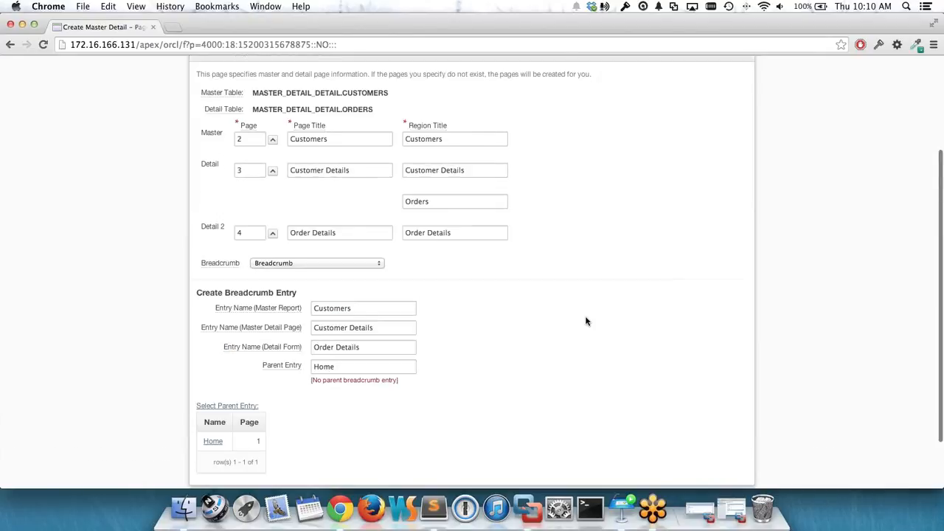
pyautogui.click(719, 183)
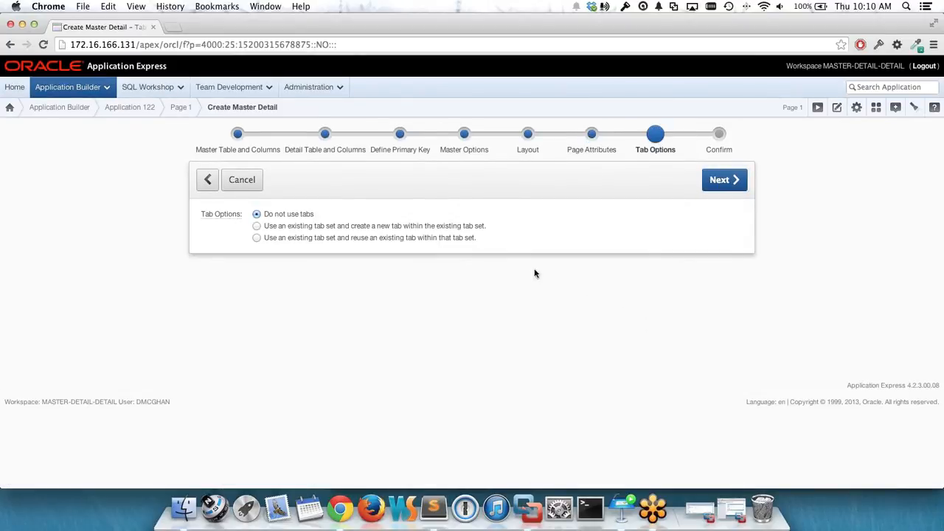
# - Create a new tab labelled Customers within the existing tab set TS1 (Home)
pyautogui.click(409, 228)
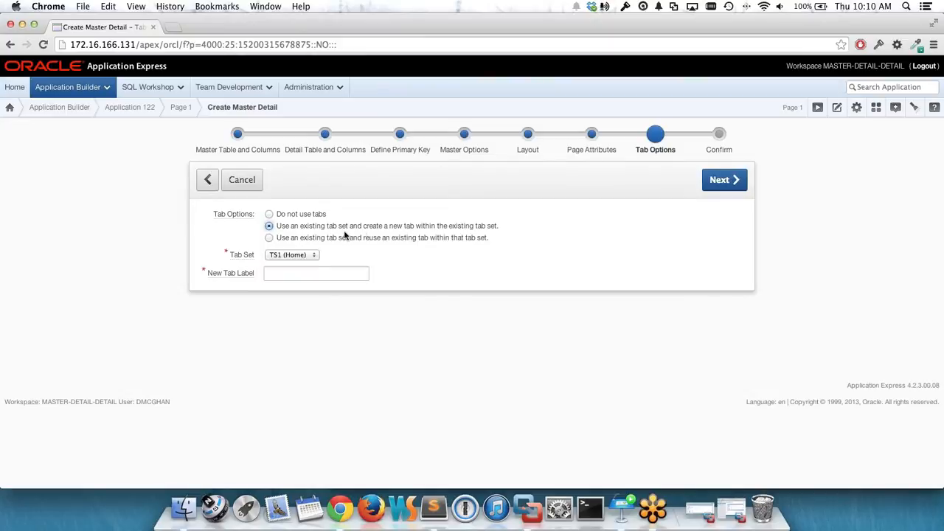
pyautogui.click(346, 275)
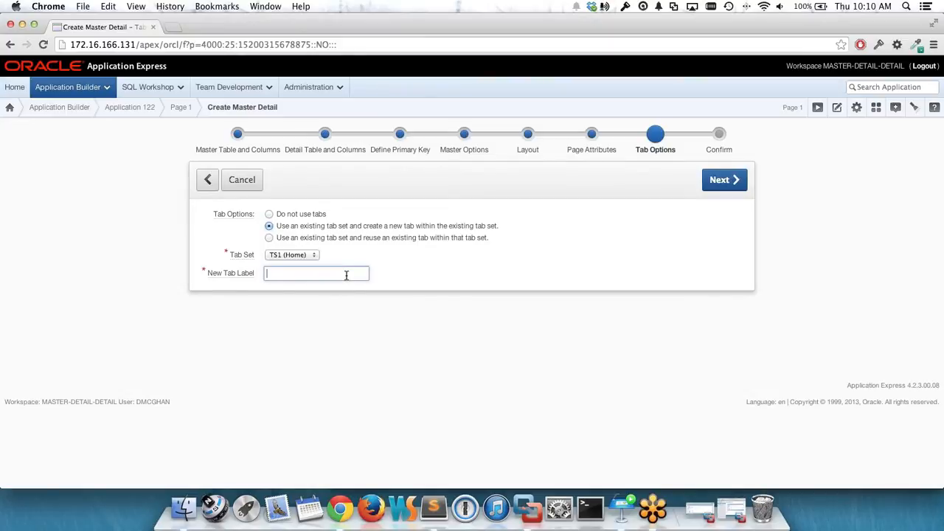
pyautogui.write('Cus')
pyautogui.press('Down')
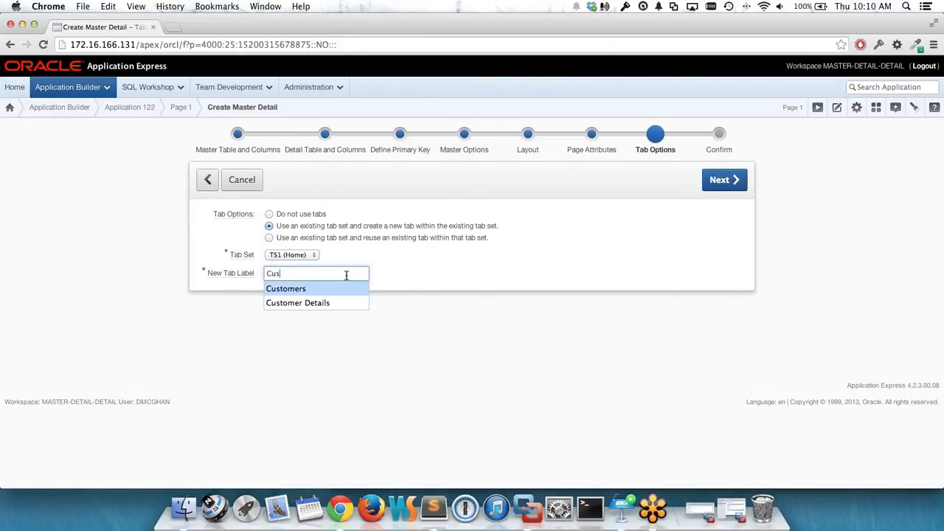
pyautogui.press('Return')
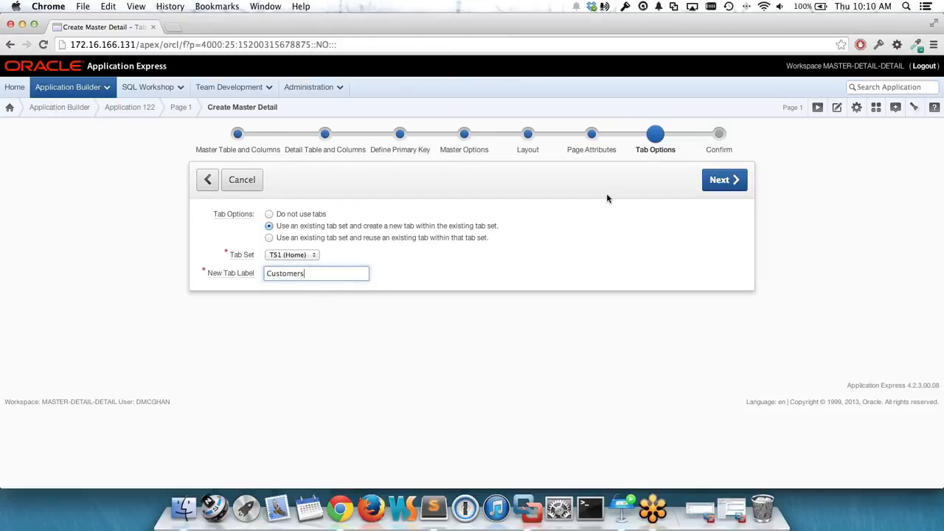
pyautogui.click(743, 181)
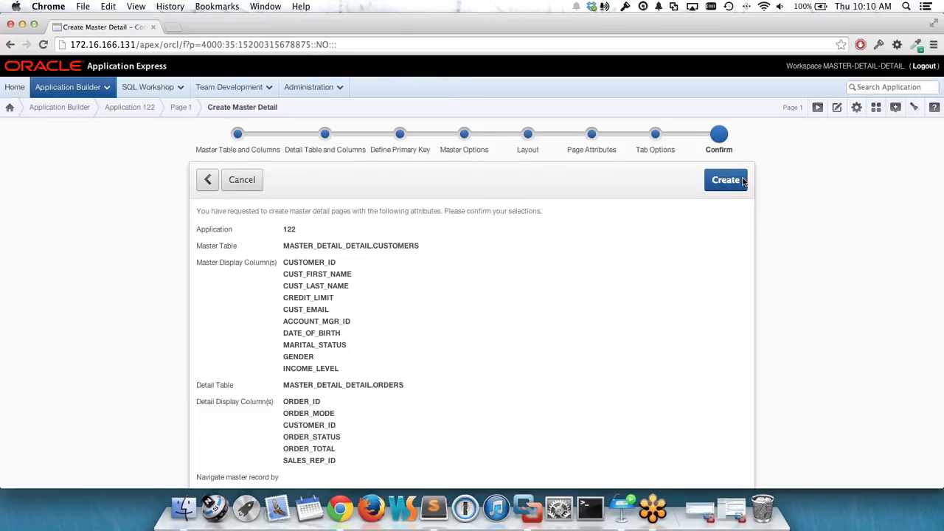
# - Create the master detail pages with the confirmed attributes and run the Customers page
pyautogui.click(743, 181)
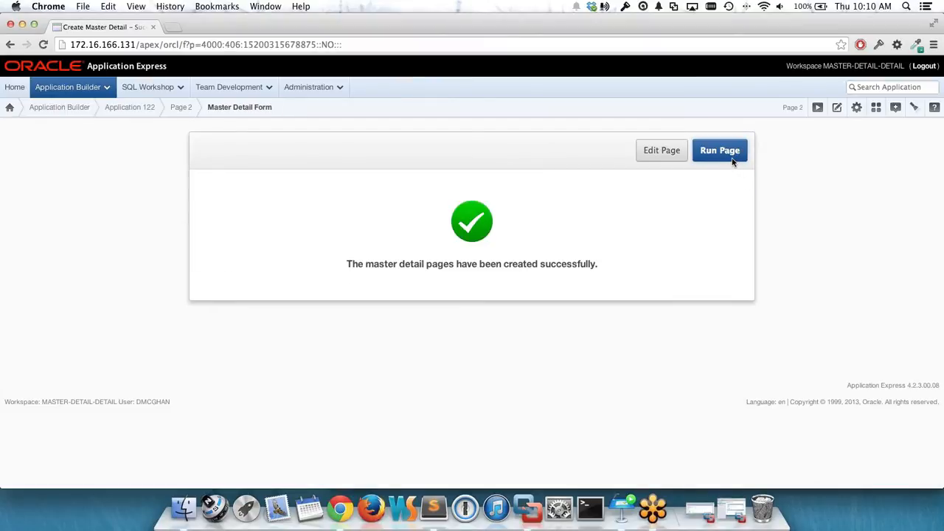
pyautogui.click(733, 161)
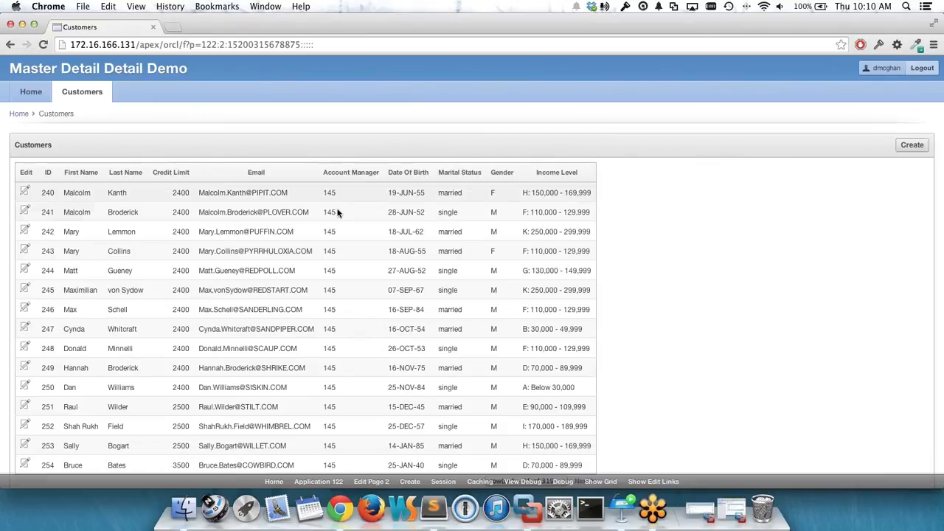
# - View the first customer's details and Orders region, and return to the customer list without changes
pyautogui.click(25, 193)
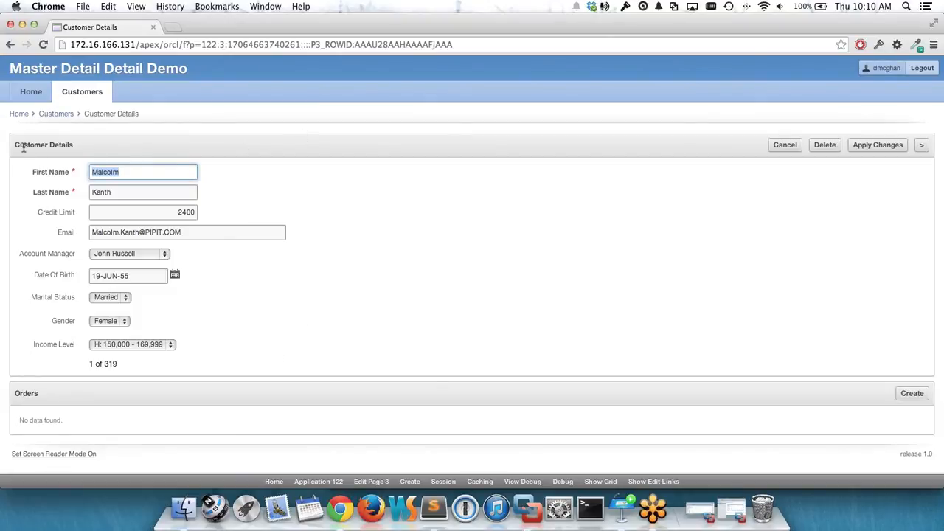
pyautogui.doubleClick(30, 391)
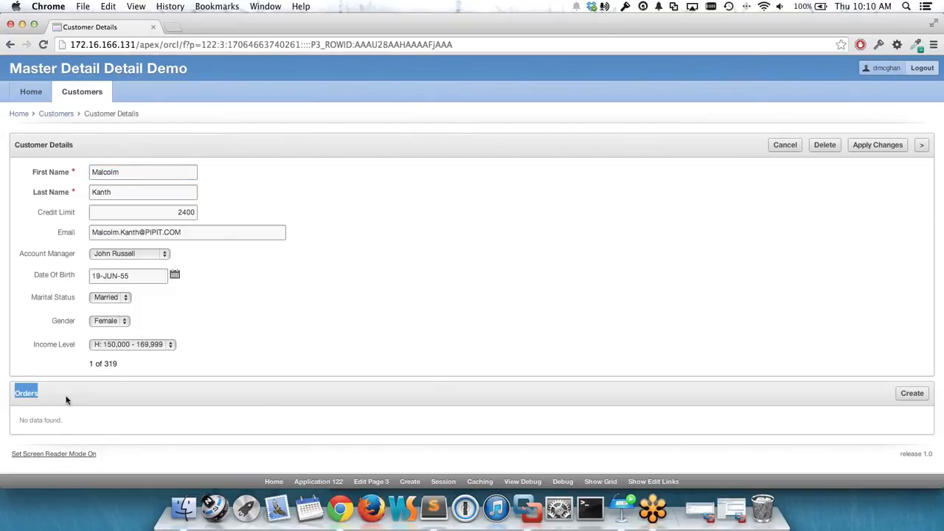
pyautogui.click(62, 427)
pyautogui.doubleClick(56, 420)
pyautogui.click(126, 416)
pyautogui.click(776, 145)
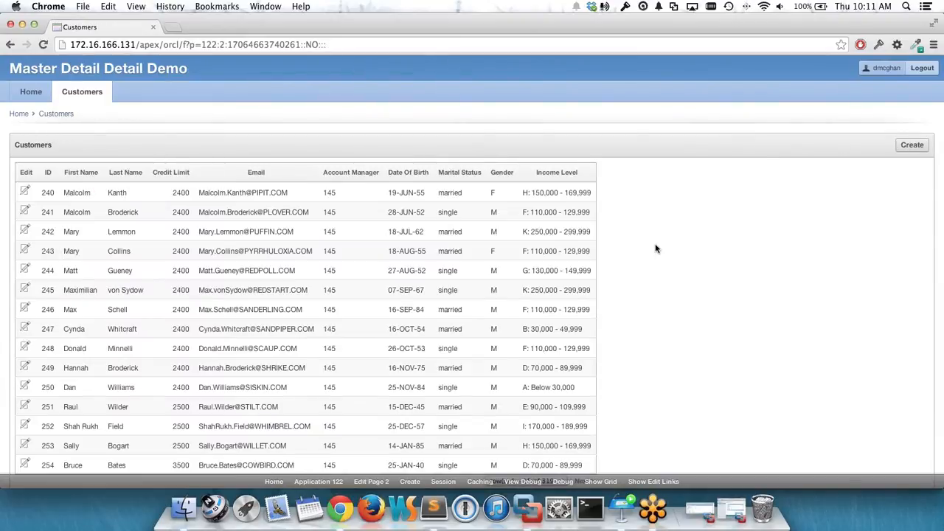
# - Show rows 121 - 135 of the Customers report and view the third listed customer's details
pyautogui.scroll(-2, 656, 249)
pyautogui.click(539, 449)
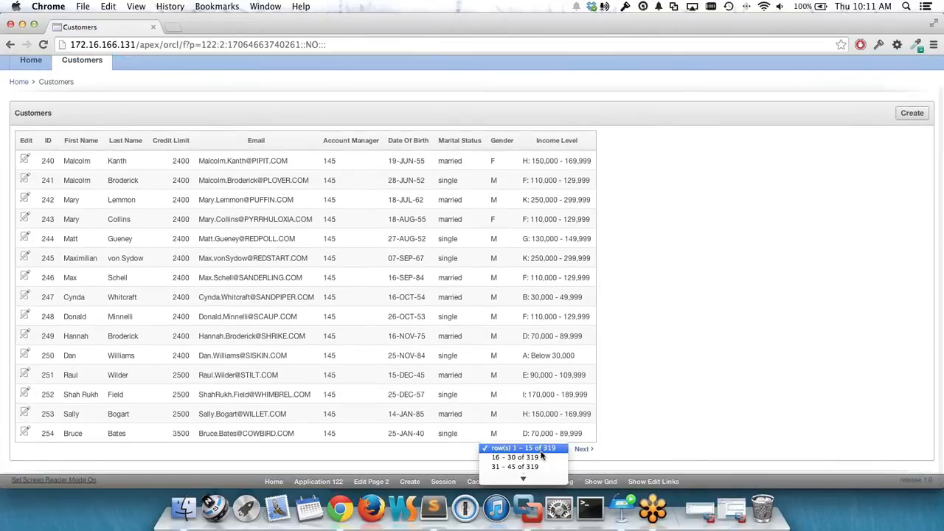
pyautogui.scroll(-5, 543, 455)
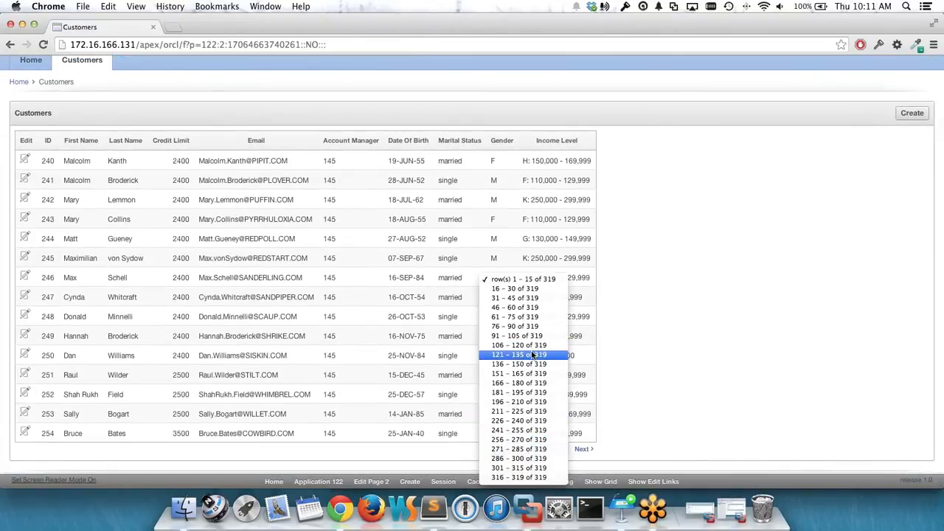
pyautogui.click(532, 356)
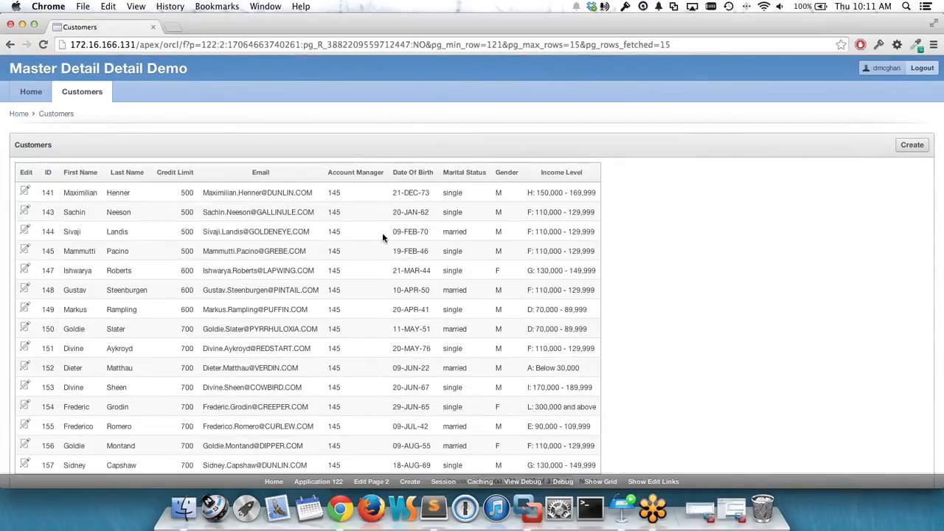
pyautogui.click(25, 233)
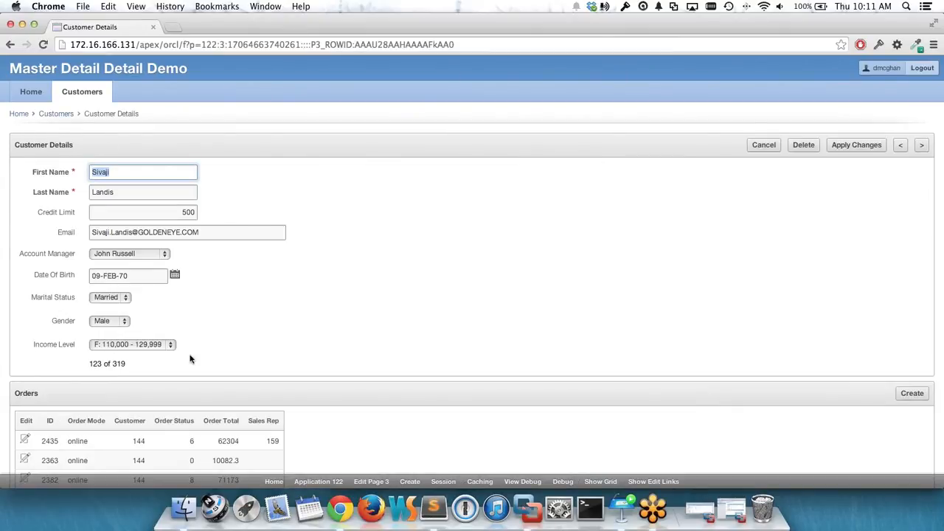
# - View the Order Details of the customer's first listed order, and cancel back to the customer's details
pyautogui.scroll(-1, 28, 357)
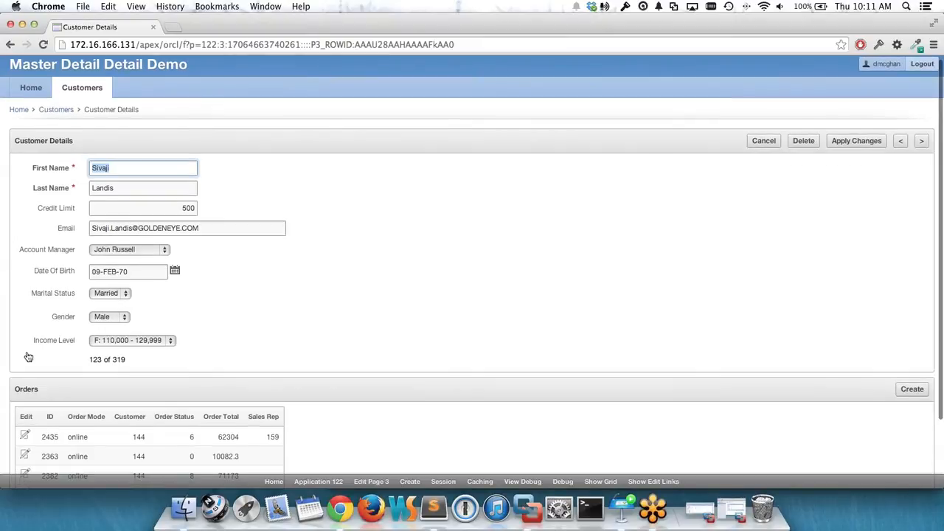
pyautogui.scroll(-3, 28, 358)
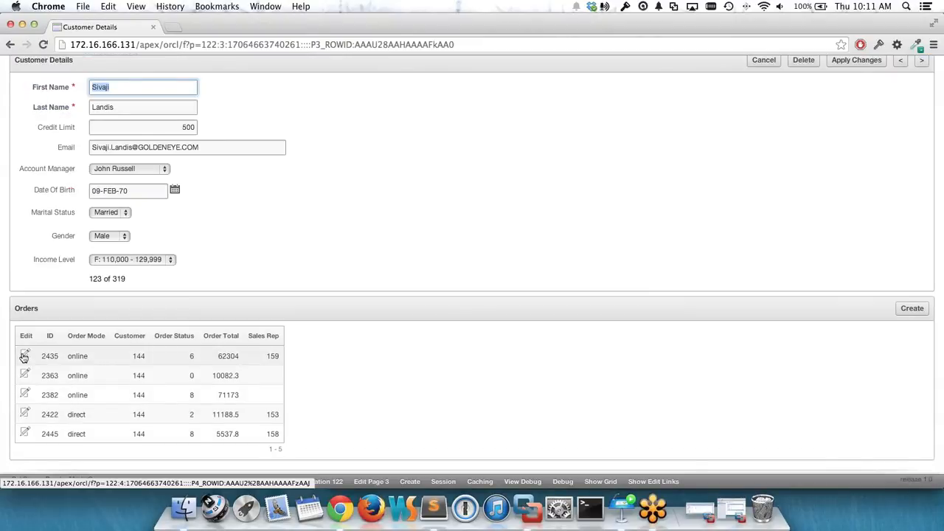
pyautogui.click(24, 357)
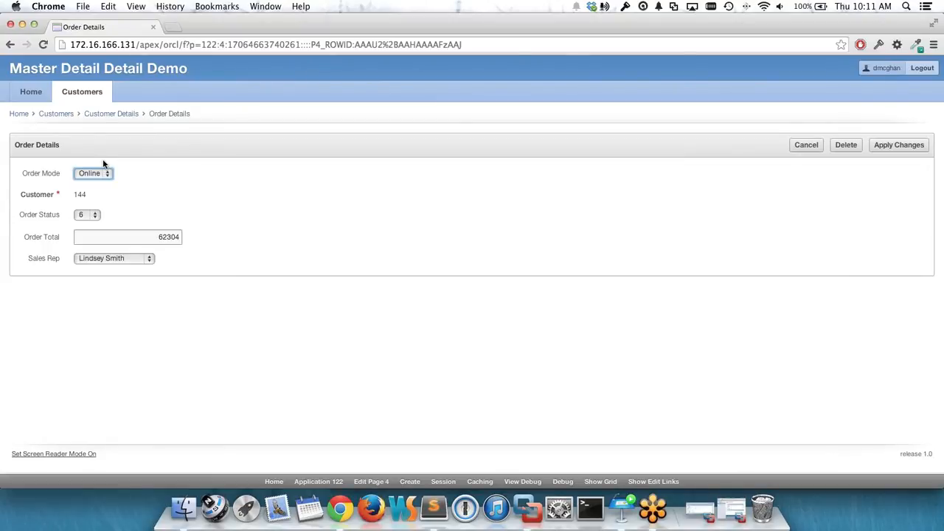
pyautogui.click(811, 151)
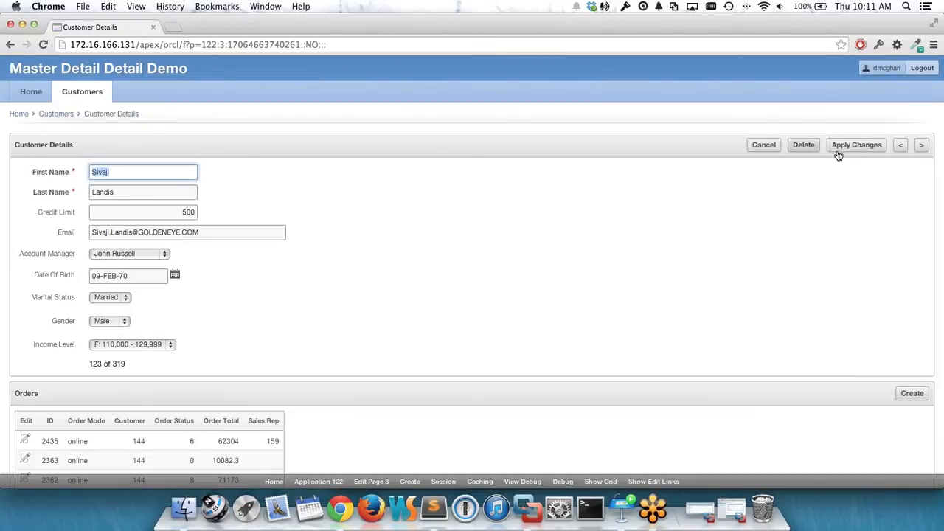
# - Browse back two customer records and forward two to check the previous and next navigation
pyautogui.click(900, 148)
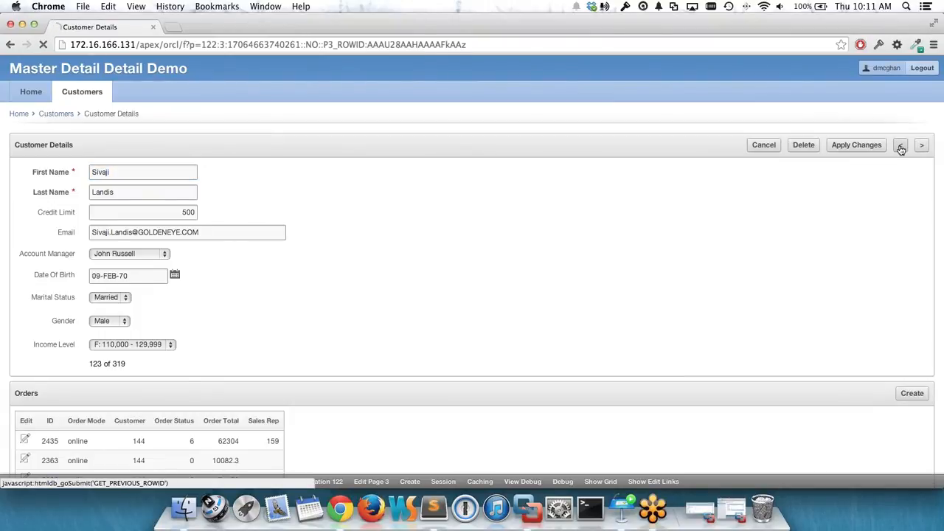
pyautogui.click(901, 147)
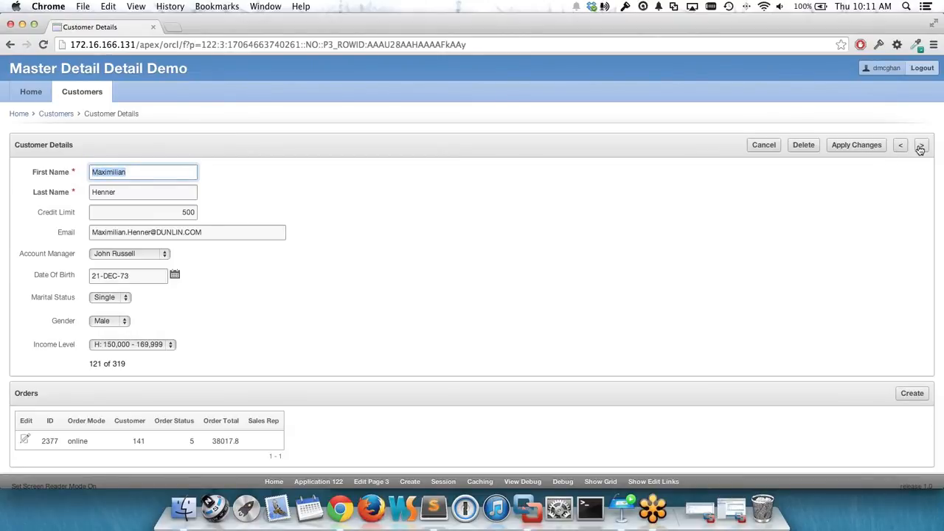
pyautogui.click(920, 148)
pyautogui.click(920, 147)
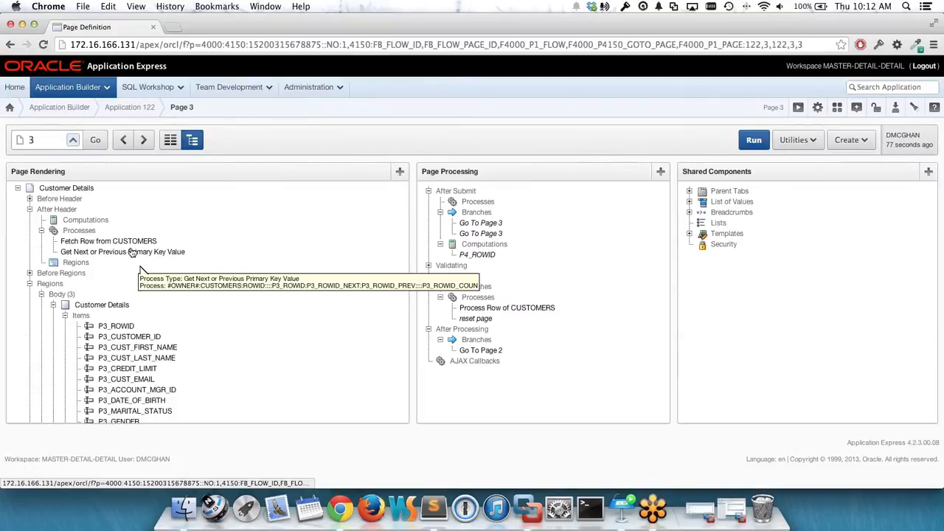
# - Examine page 3's definition in the builder: the row fetch and primary key processes, items, region buttons and page processing
pyautogui.click(131, 242)
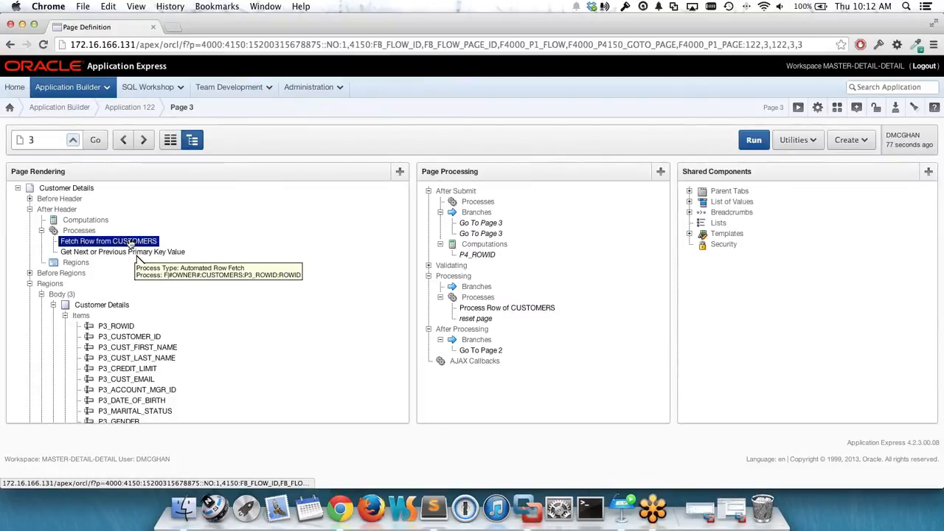
pyautogui.click(95, 253)
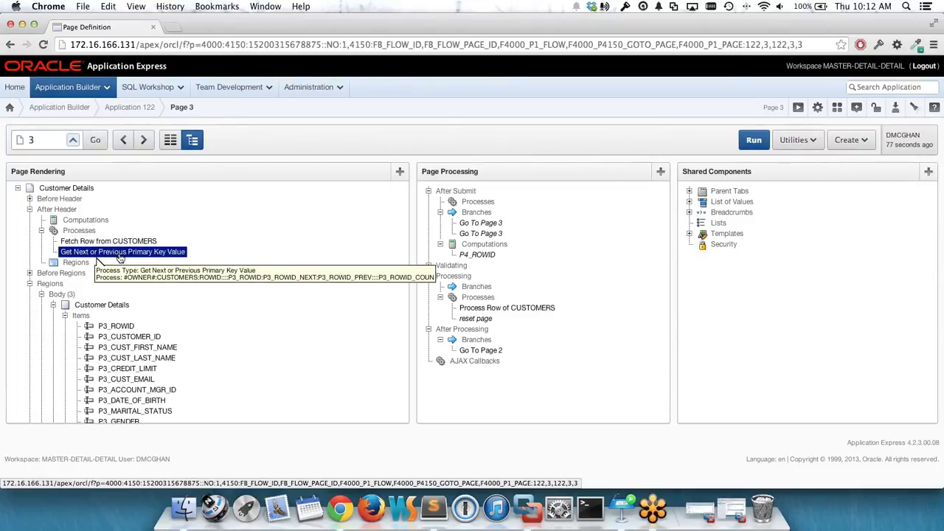
pyautogui.scroll(-5, 120, 256)
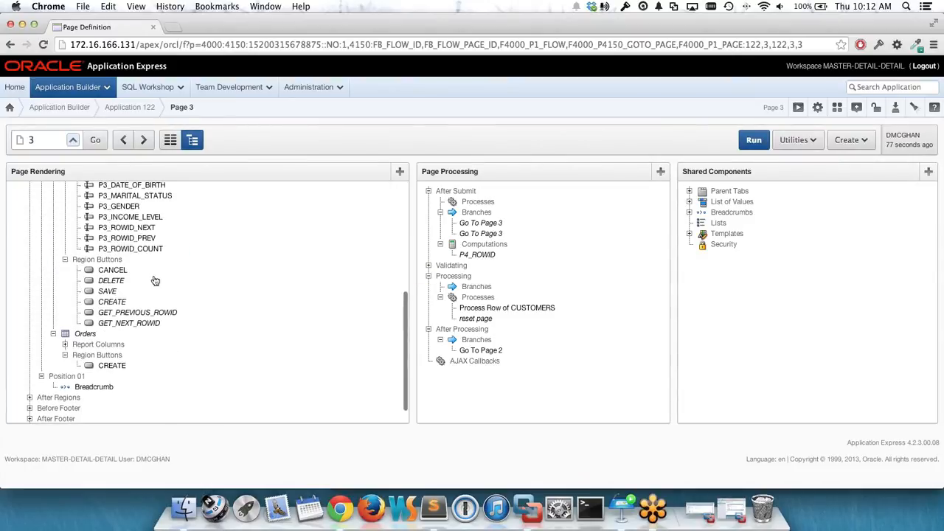
pyautogui.scroll(2, 110, 222)
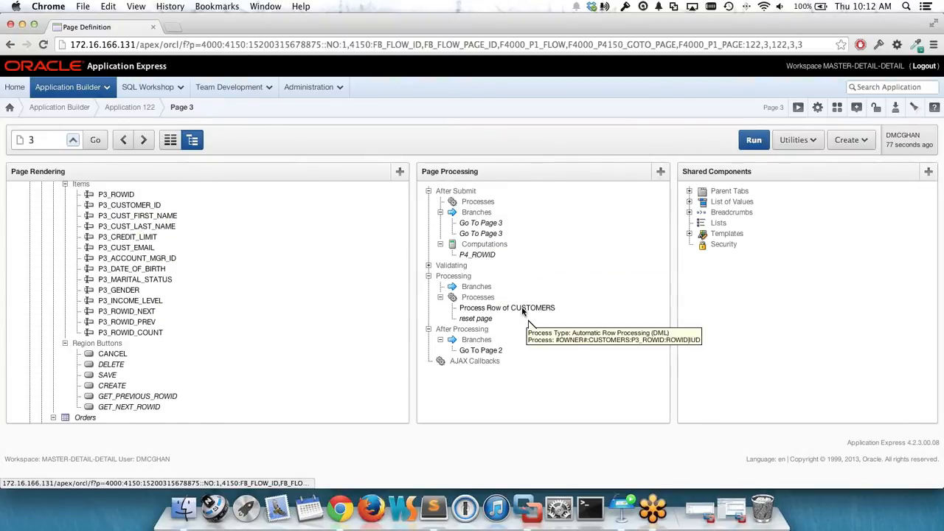
pyautogui.scroll(-1, 343, 338)
pyautogui.scroll(-3, 343, 339)
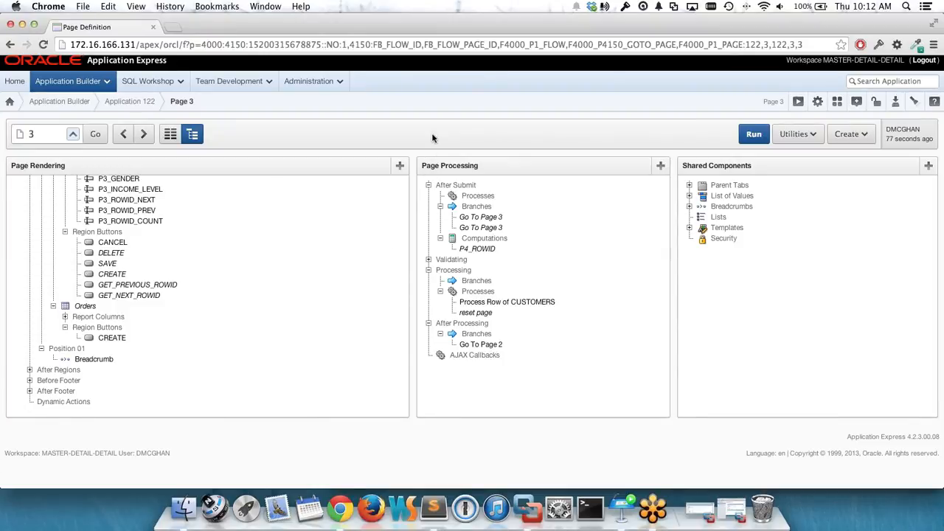
# - Run page 3 to view the Customer Details page, and switch to the Keynote presentation
pyautogui.click(767, 137)
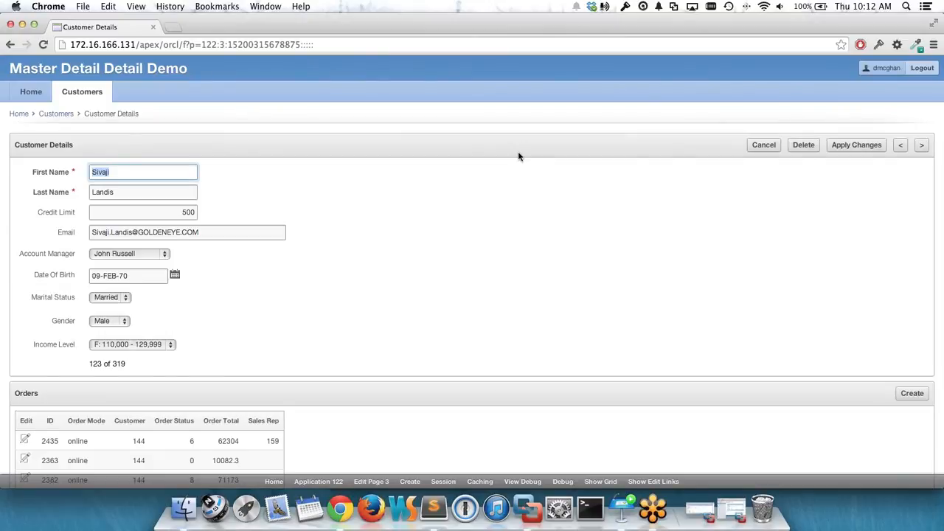
pyautogui.press('super+Tab')
pyautogui.press('super+Tab')
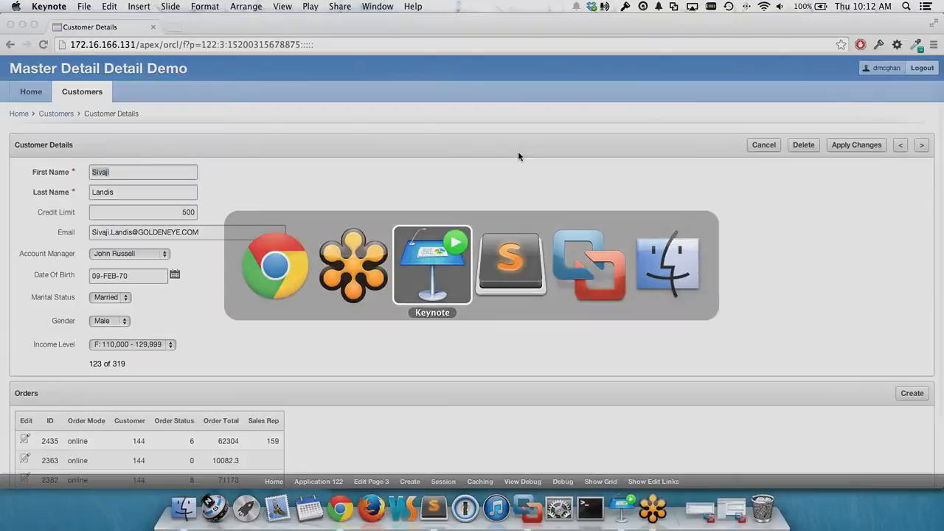
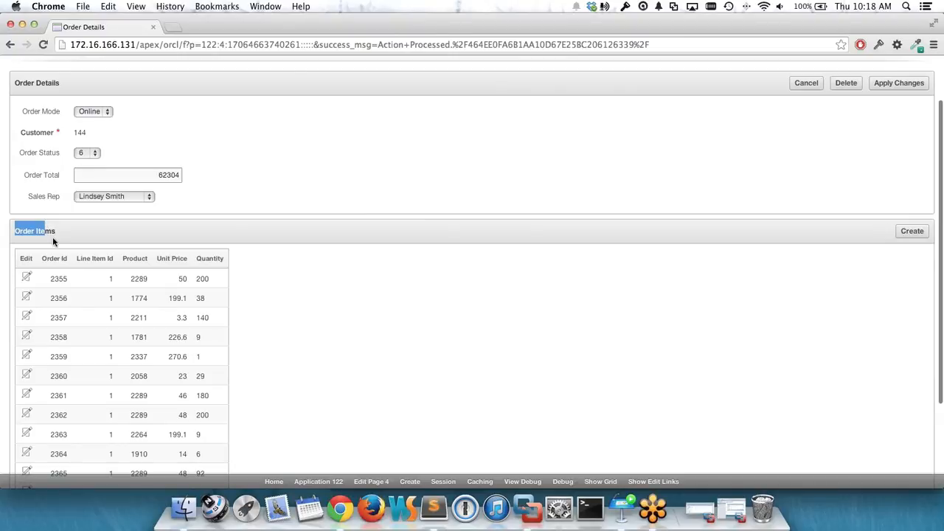
# - Inspect the Order Id values in the Order Items report on the Order Details page
pyautogui.scroll(-1, 53, 237)
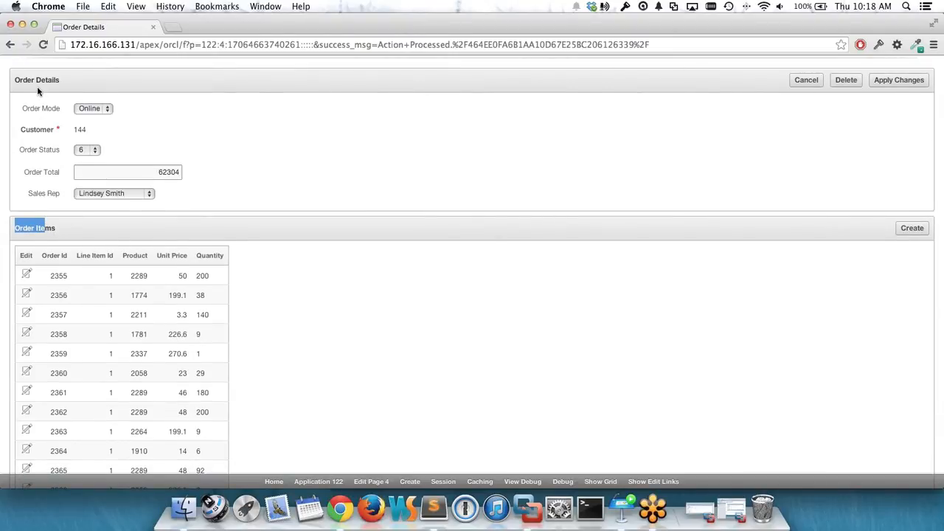
pyautogui.doubleClick(61, 275)
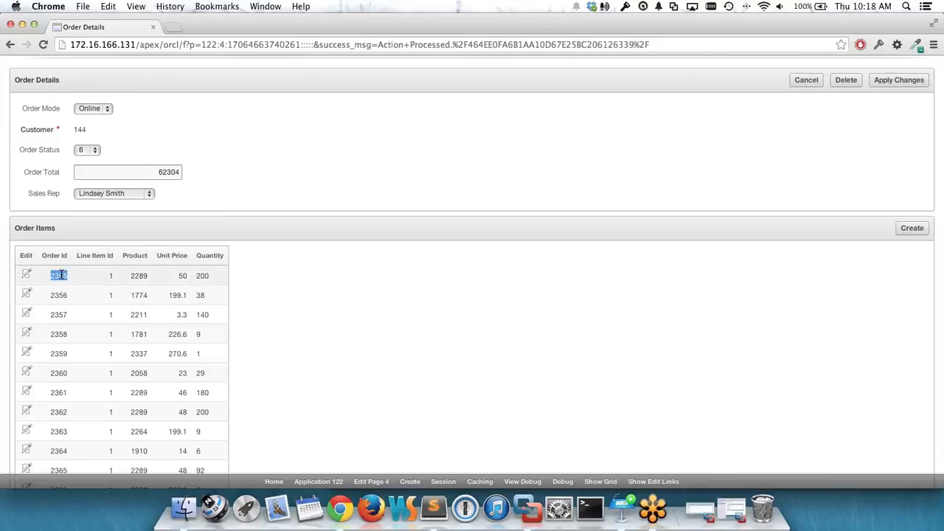
pyautogui.doubleClick(59, 296)
pyautogui.doubleClick(61, 315)
pyautogui.click(402, 349)
pyautogui.scroll(-5, 402, 349)
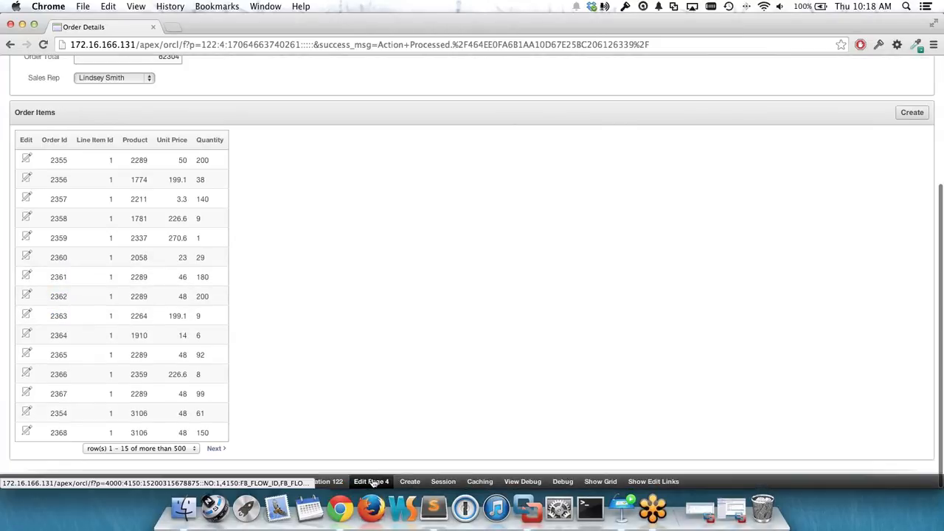
# - Examine the region source query of page 4's Order Items region in the builder, and cancel without changes
pyautogui.click(371, 481)
pyautogui.scroll(-4, 175, 373)
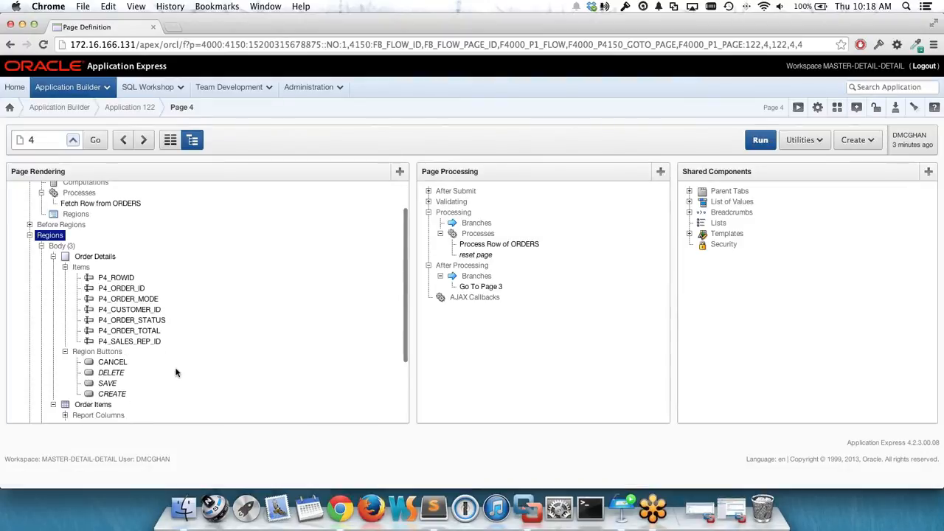
pyautogui.click(102, 310)
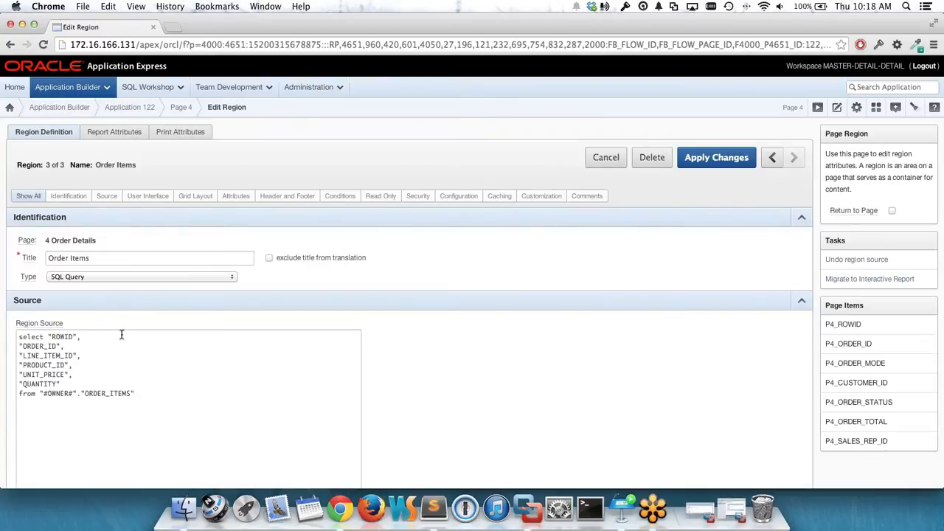
pyautogui.moveTo(145, 395); pyautogui.dragTo(11, 337)
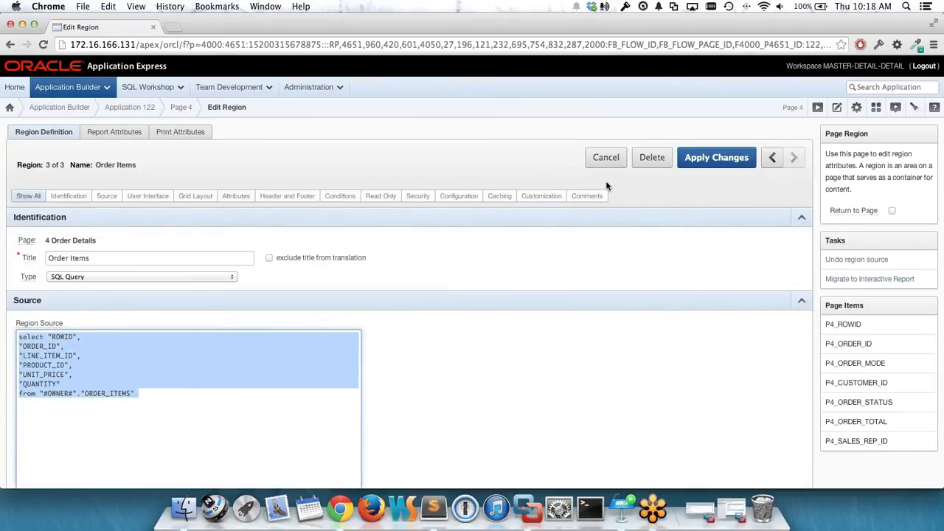
pyautogui.click(82, 347)
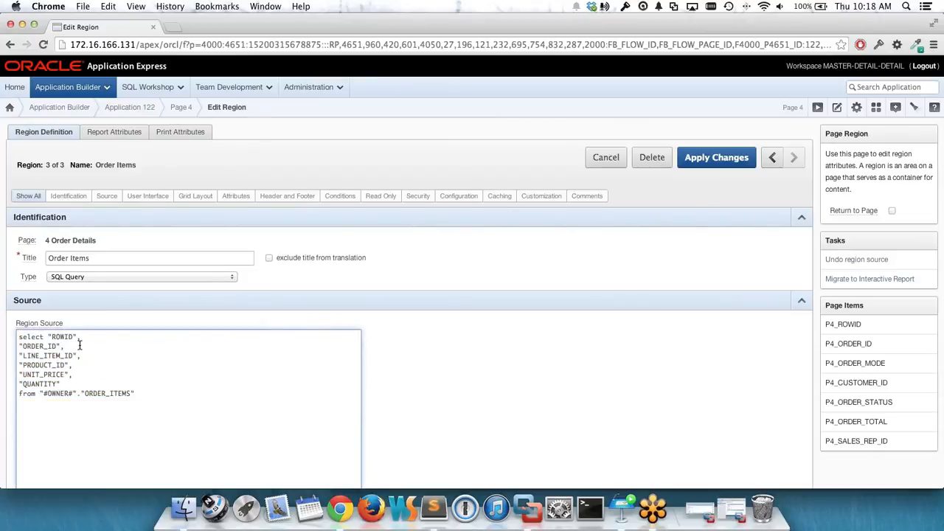
pyautogui.moveTo(87, 340); pyautogui.dragTo(97, 350)
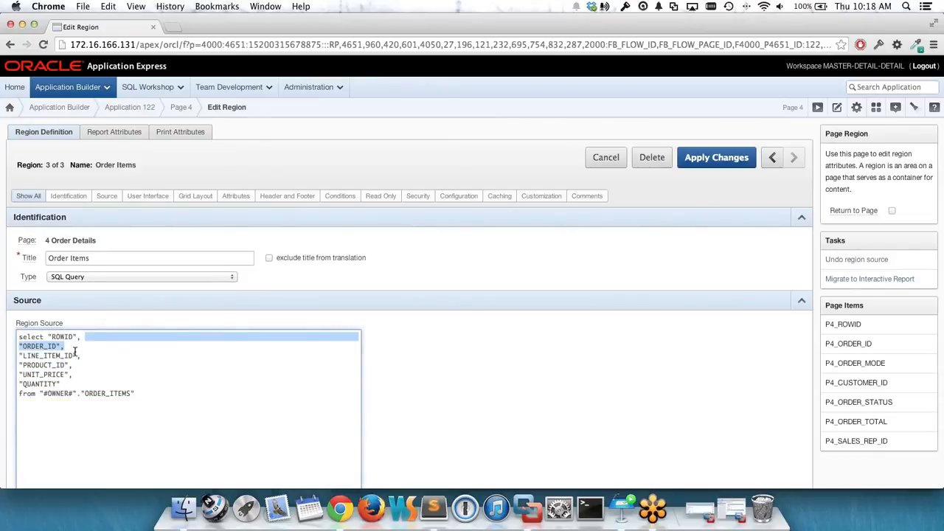
pyautogui.click(601, 159)
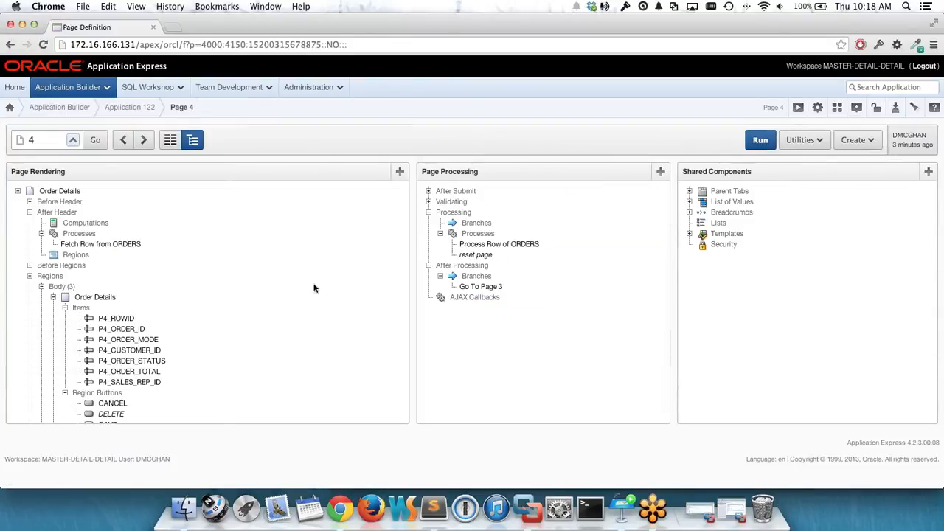
# - Add "where order_id = :P4_ORDER_ID" to the Order Items region's source query and apply the change
pyautogui.click(141, 329)
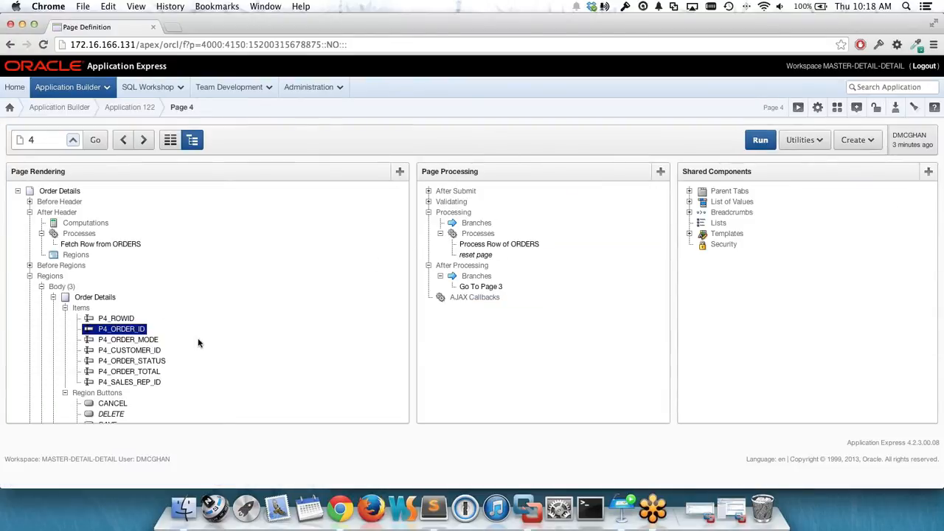
pyautogui.scroll(-5, 133, 344)
pyautogui.click(103, 318)
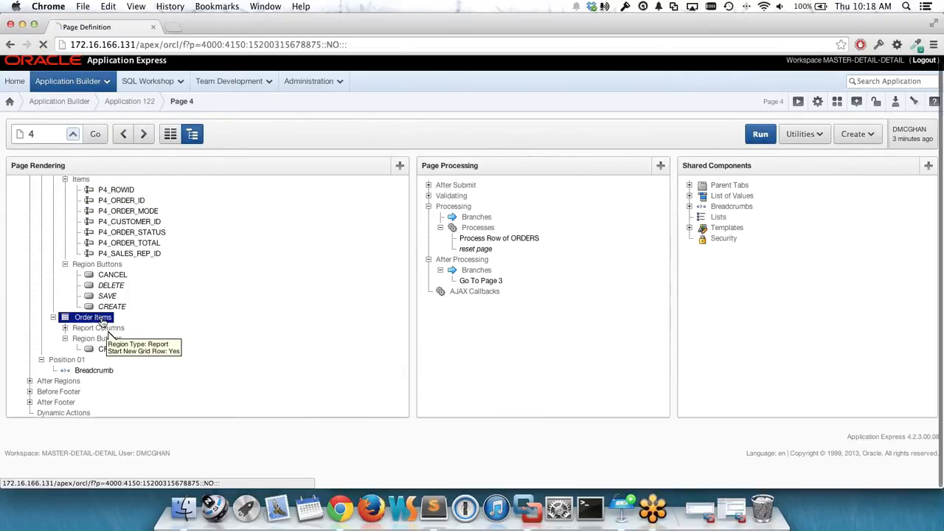
pyautogui.click(150, 393)
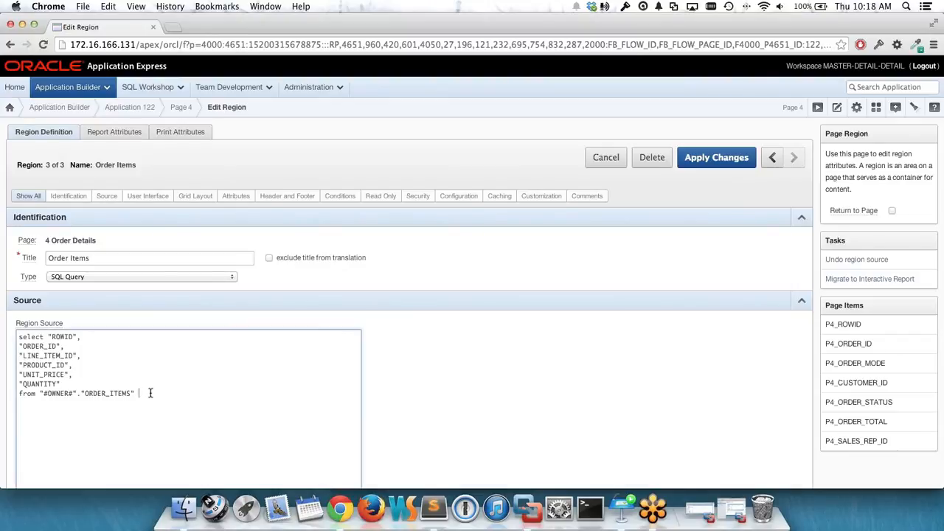
pyautogui.write('where order_id = :P4_ORDER_ID')
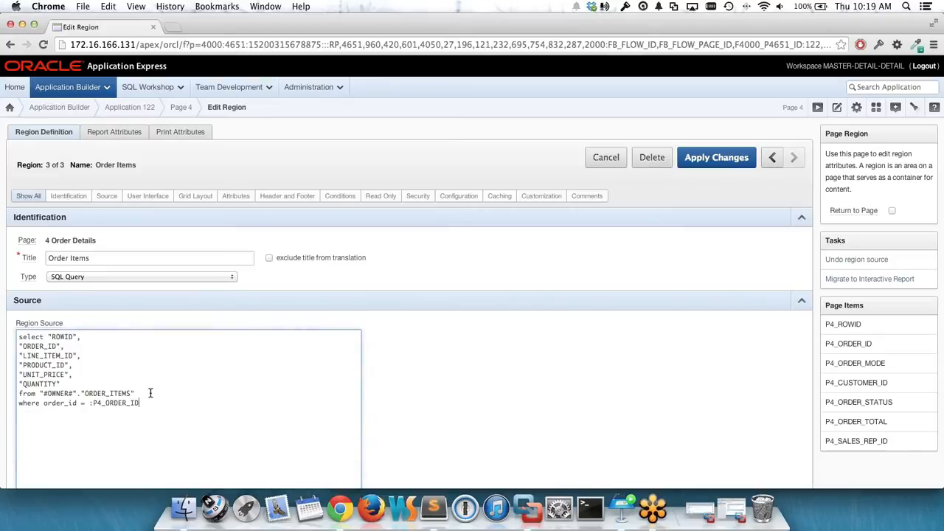
pyautogui.click(705, 163)
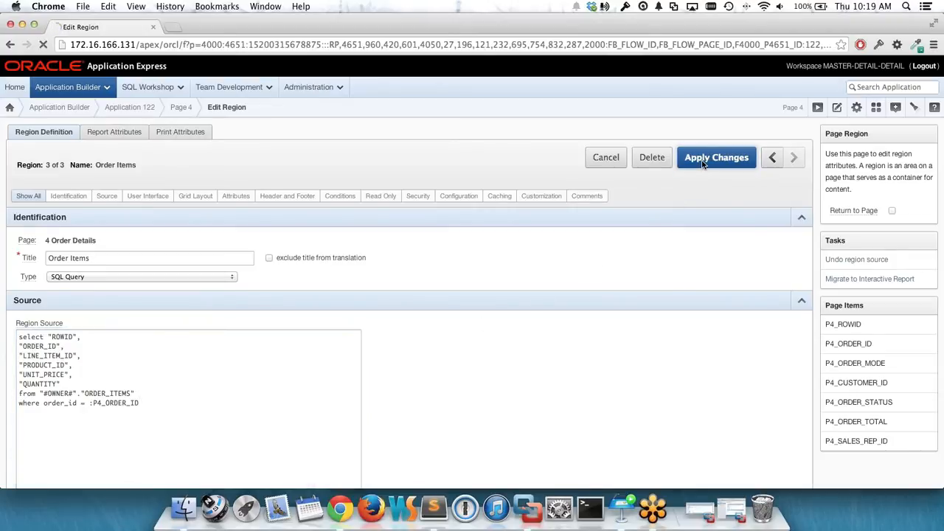
# - Run page 4 and check the order items listed for the current order
pyautogui.click(768, 141)
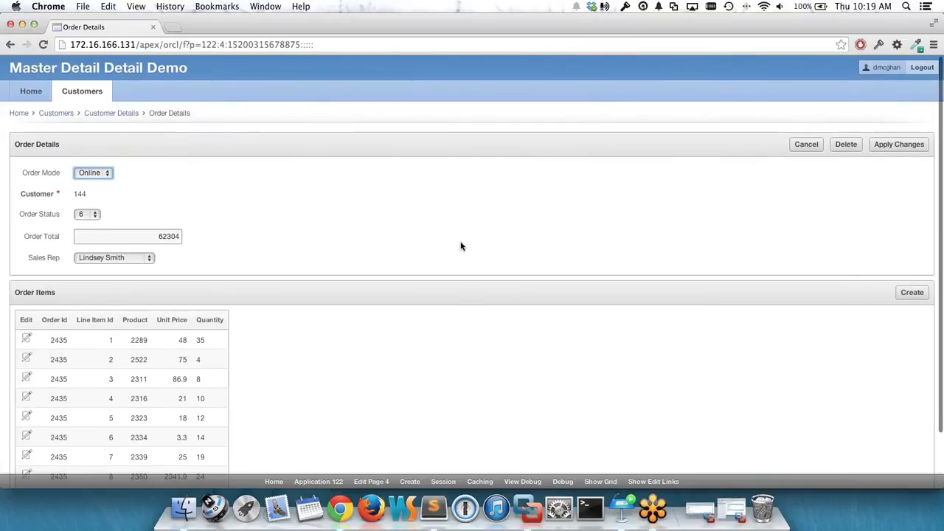
pyautogui.scroll(-2, 282, 340)
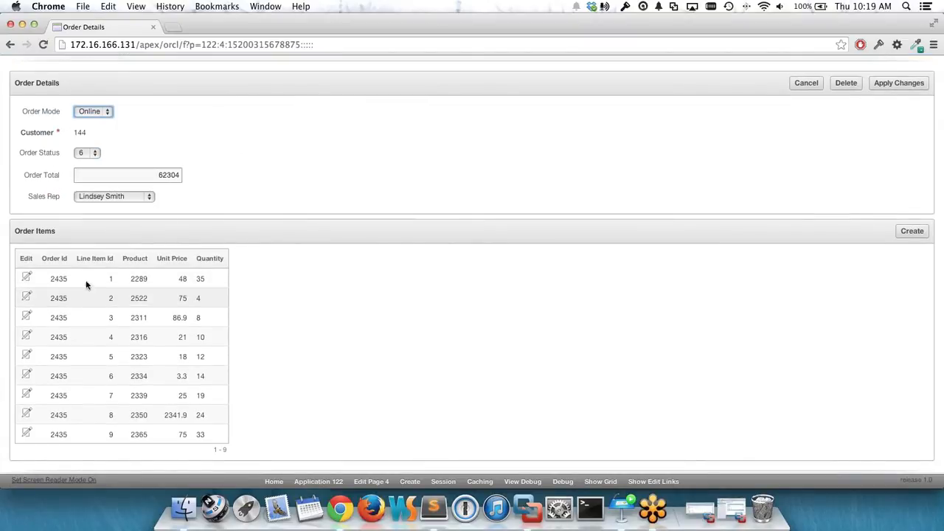
pyautogui.click(224, 173)
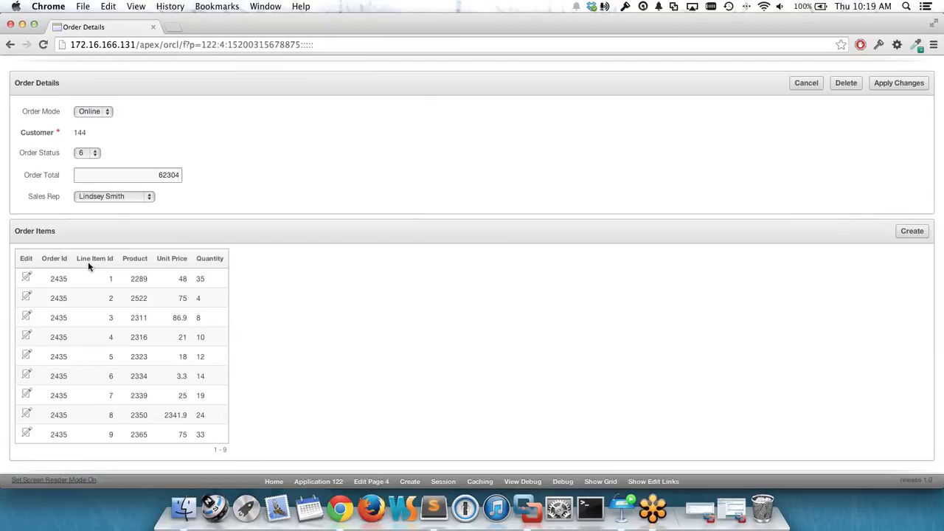
pyautogui.press('super+Tab')
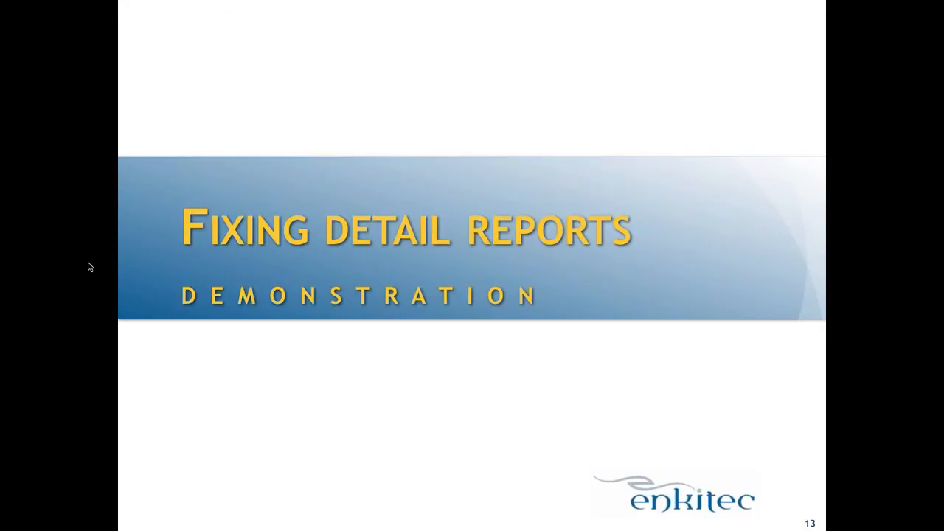
pyautogui.press('Right')
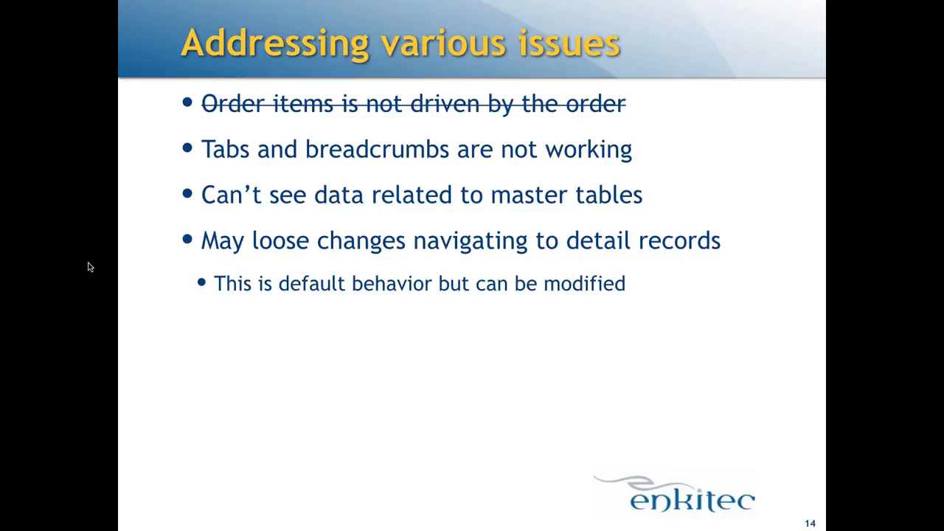
pyautogui.press('Right')
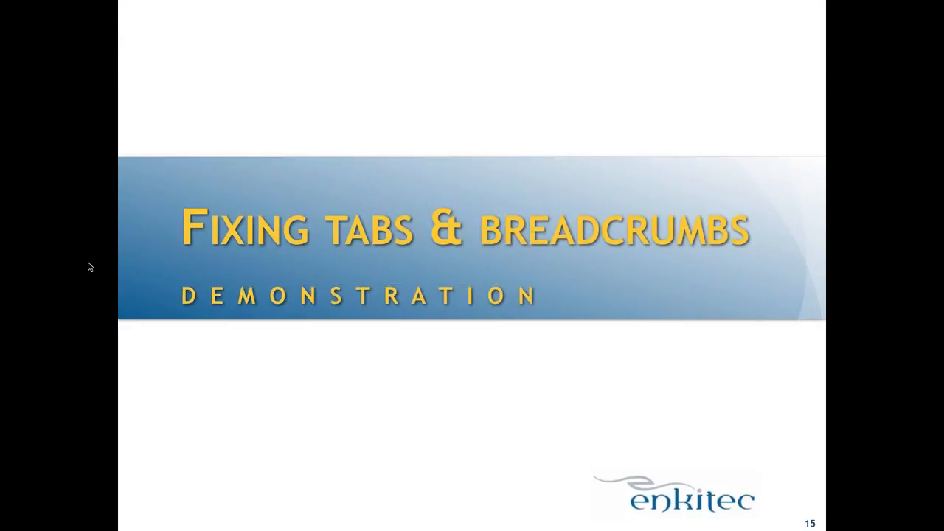
pyautogui.press('super+Tab')
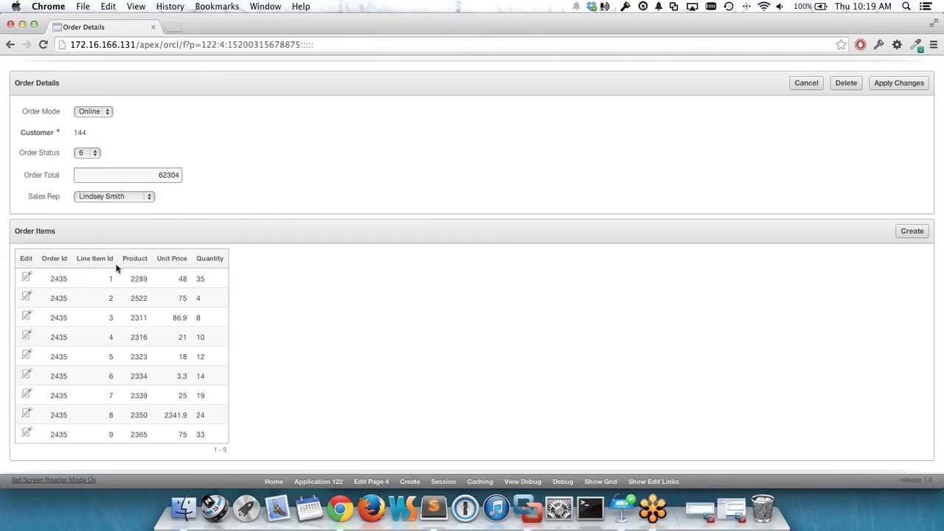
# - Open page 8 in the builder from the first order item's details and start creating a Breadcrumb region on it
pyautogui.click(26, 279)
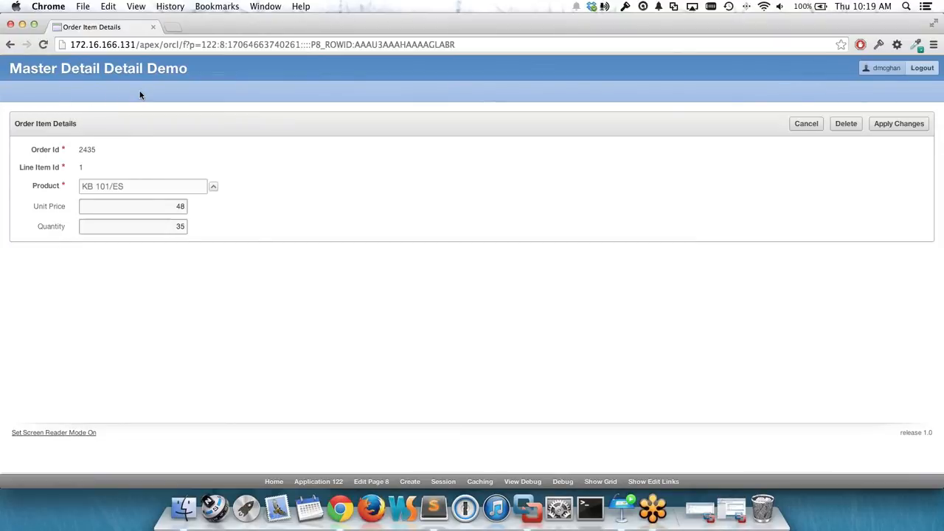
pyautogui.click(373, 482)
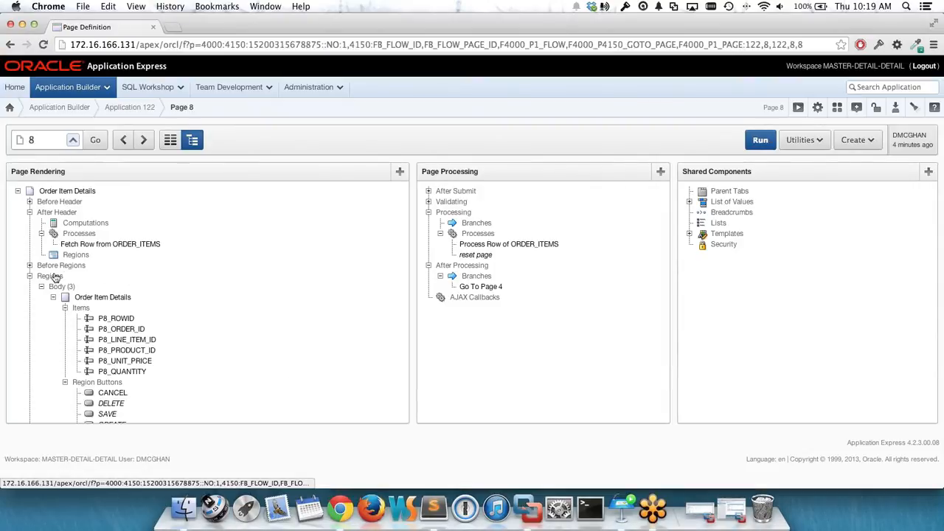
pyautogui.rightClick(54, 277)
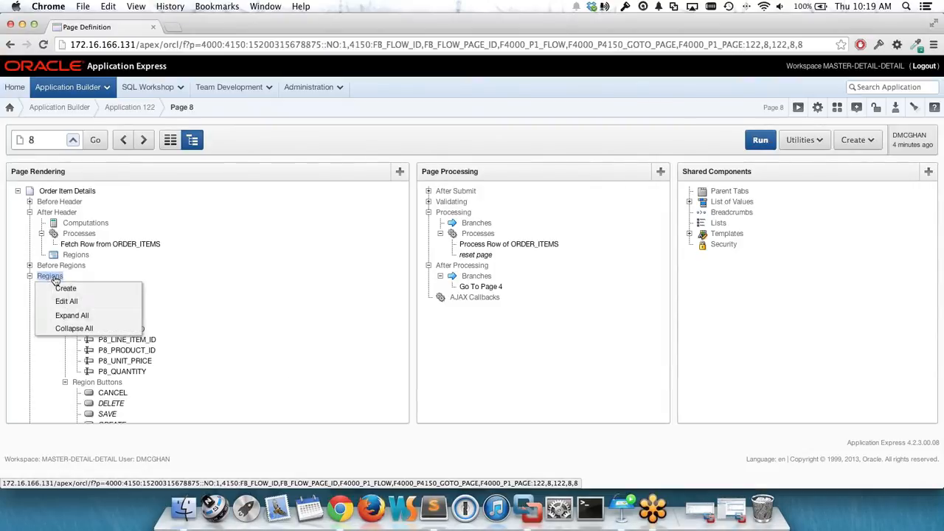
pyautogui.click(70, 289)
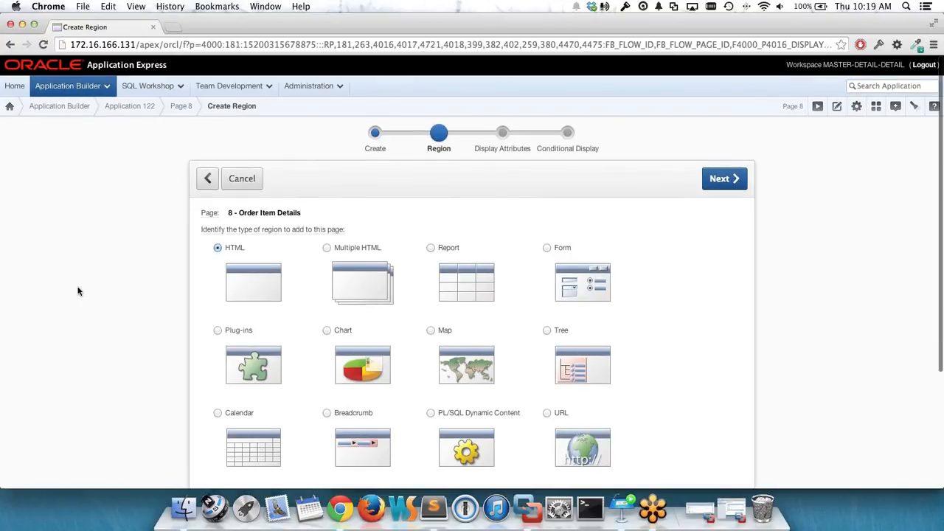
pyautogui.scroll(-5, 251, 295)
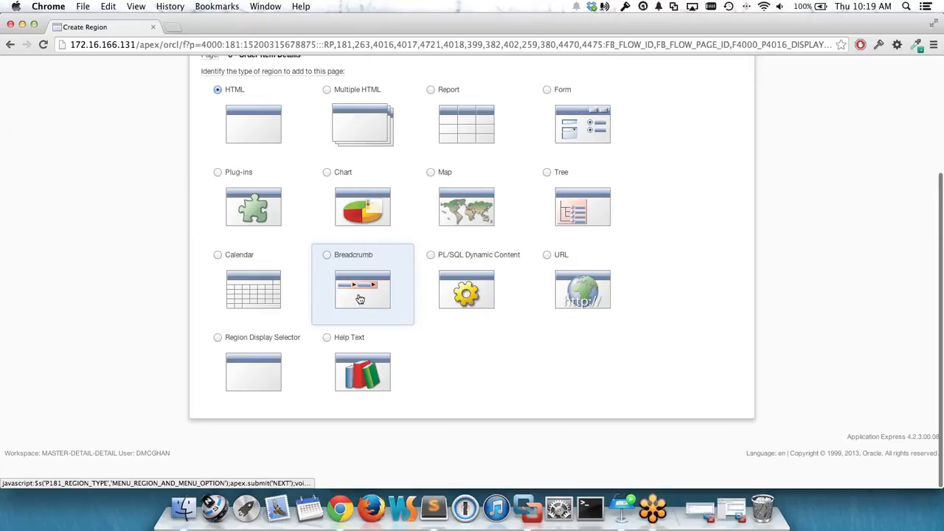
pyautogui.click(355, 299)
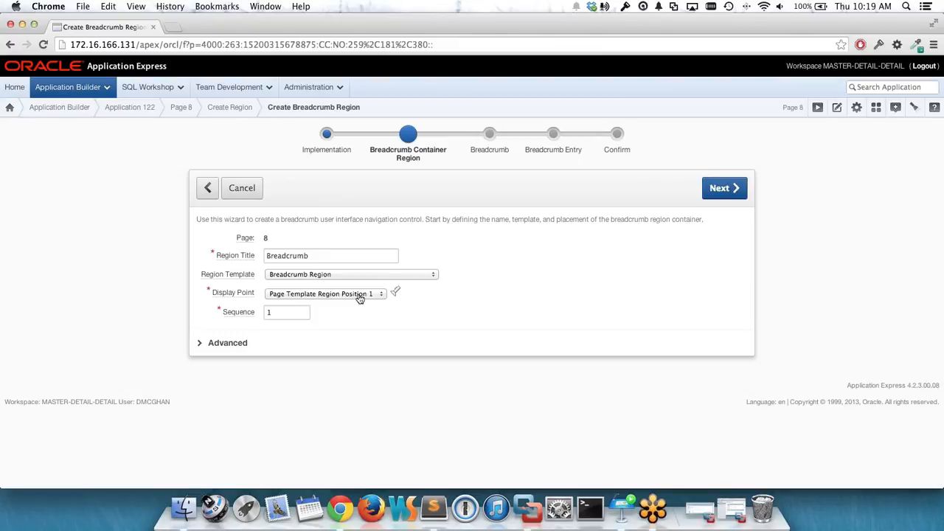
# - Set the breadcrumb region's display point to Page Template Body (3) and continue to the breadcrumb selection
pyautogui.click(360, 295)
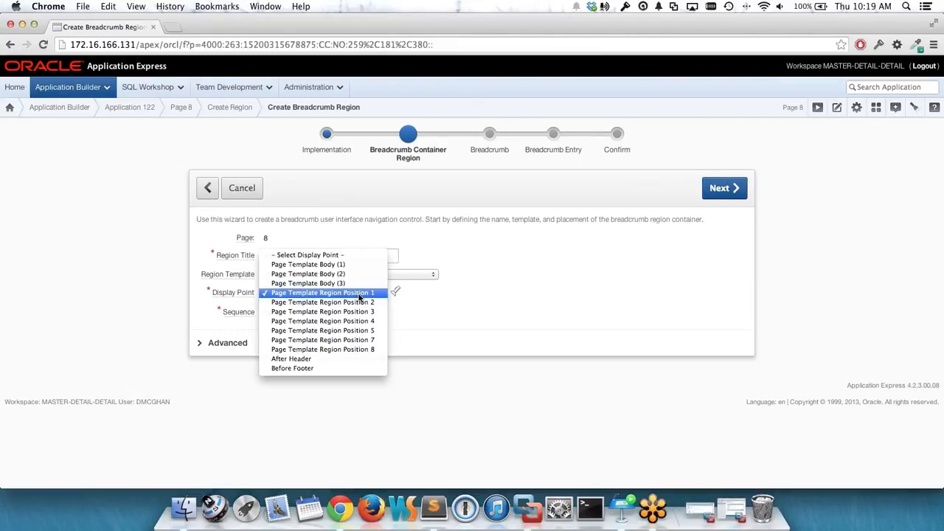
pyautogui.press('Up')
pyautogui.press('Return')
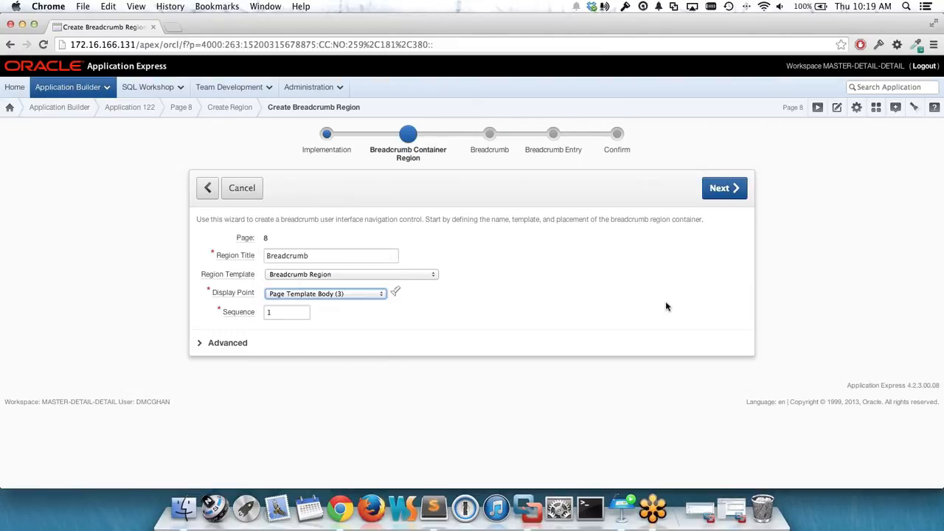
pyautogui.click(719, 196)
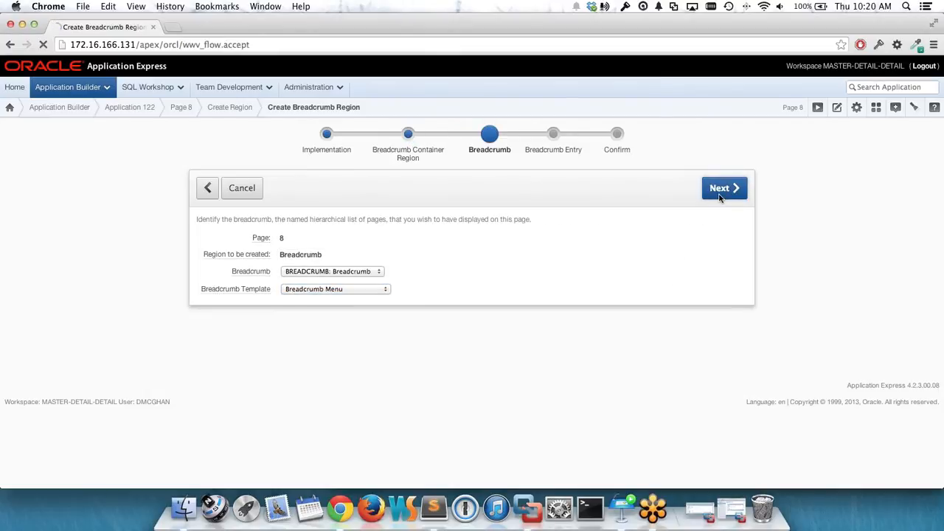
# - Set Order Details (4) as the parent of the Order Item Details breadcrumb entry, finish creating the breadcrumb region and run the page
pyautogui.click(720, 196)
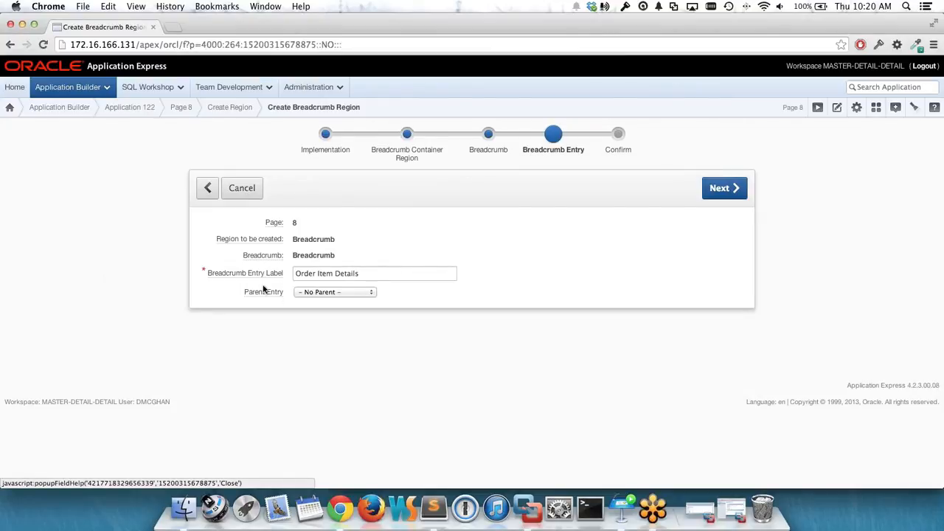
pyautogui.click(314, 293)
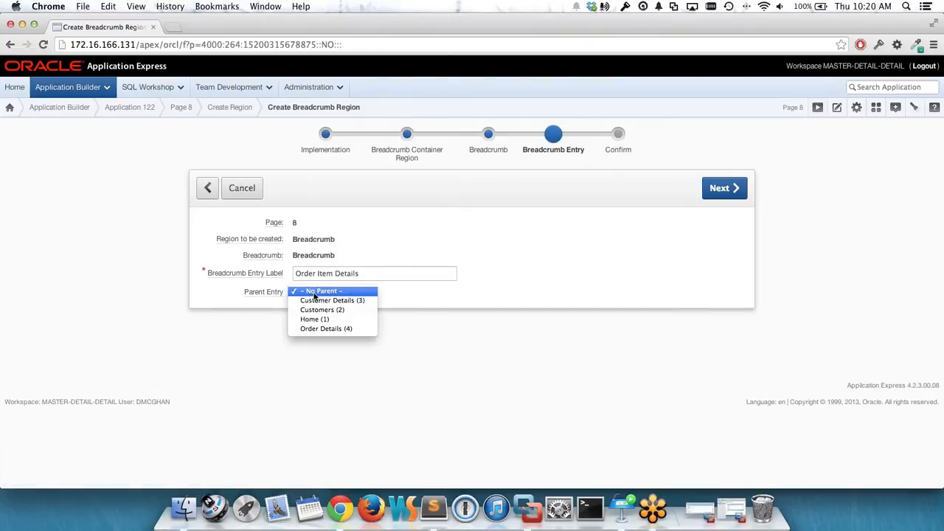
pyautogui.click(351, 331)
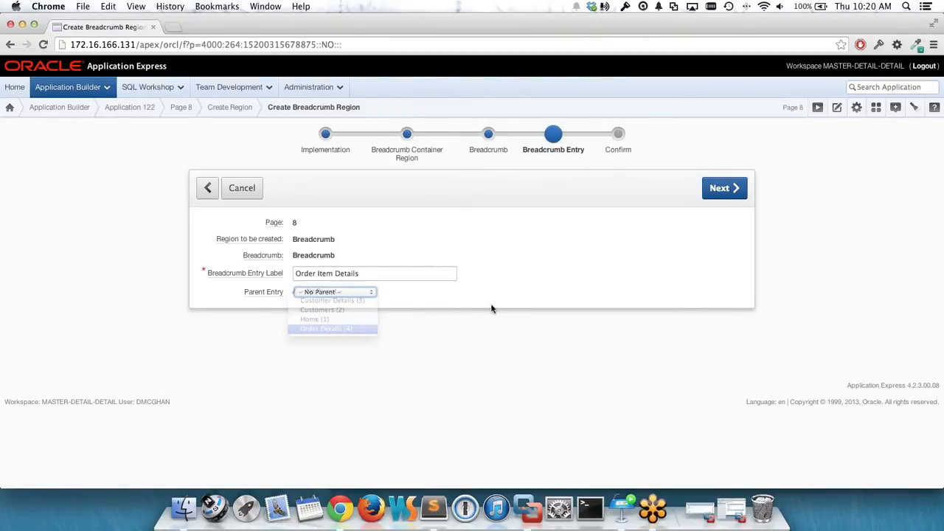
pyautogui.click(738, 188)
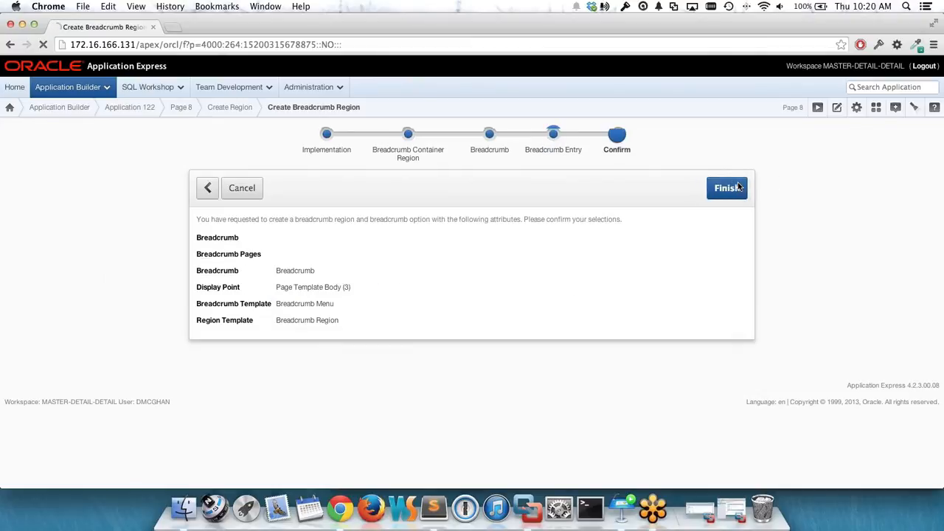
pyautogui.click(738, 187)
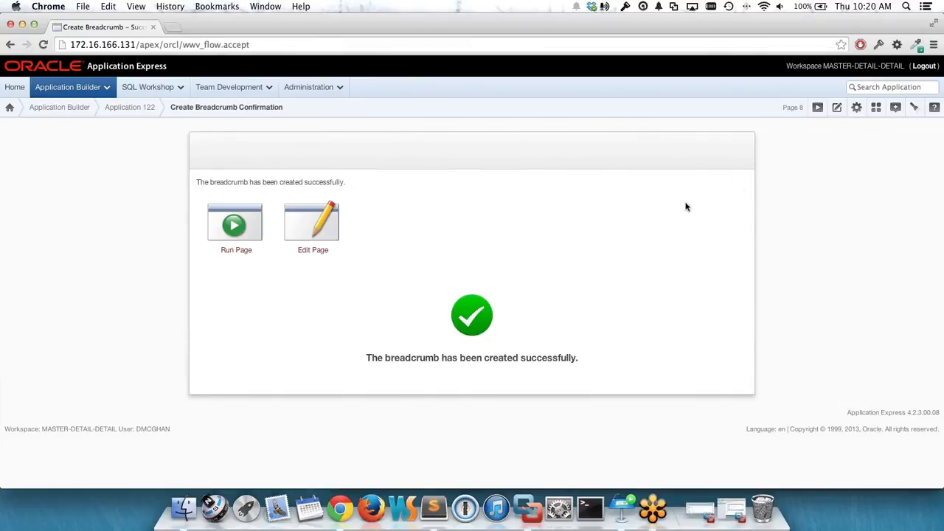
pyautogui.click(240, 215)
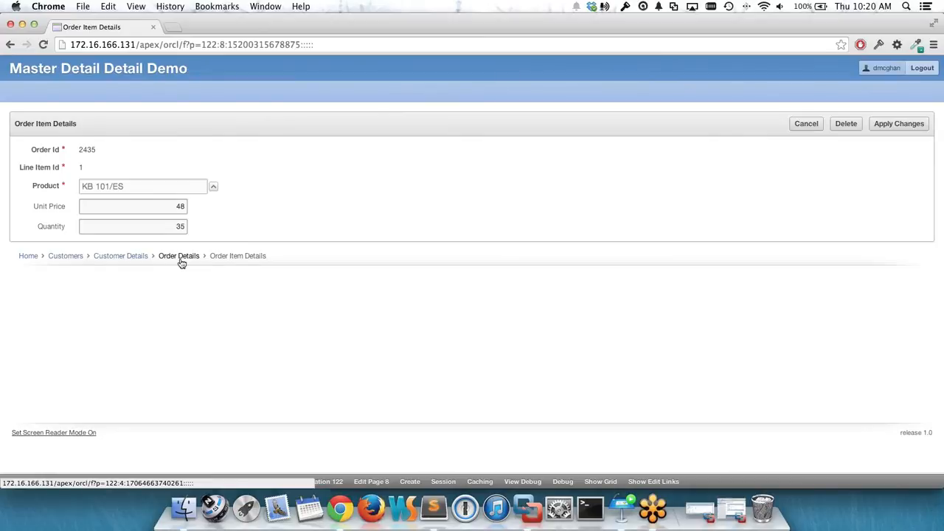
# - Check which breadcrumb display point is defined in page 8's One Level Tabs - No Sidebar page template, and return to the page definition
pyautogui.click(371, 481)
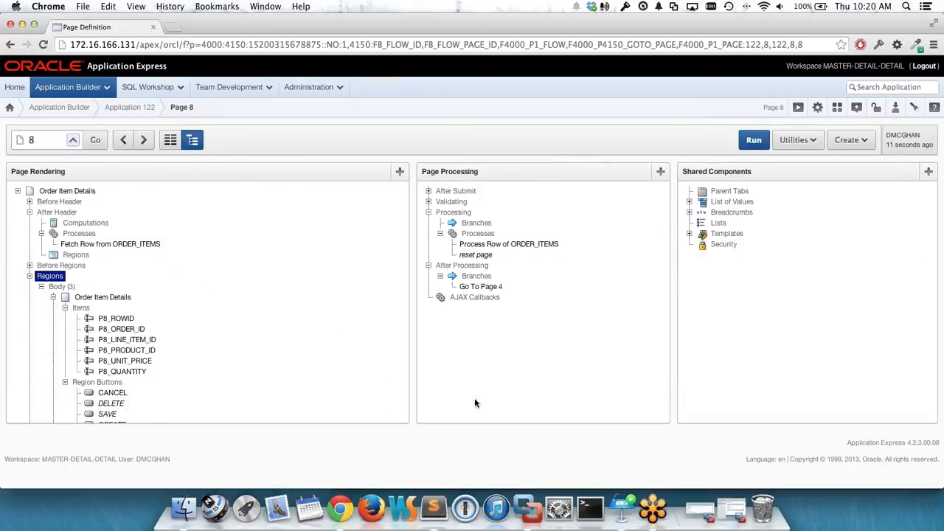
pyautogui.click(690, 233)
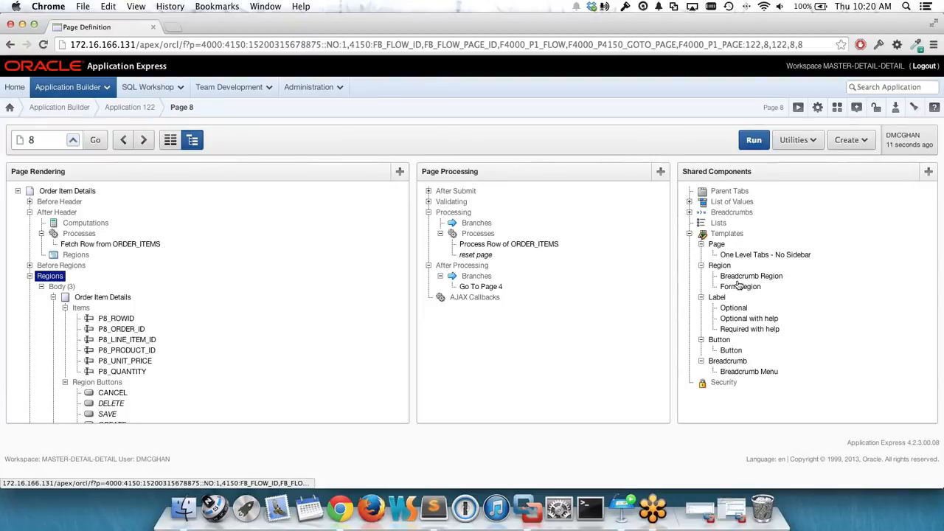
pyautogui.click(736, 256)
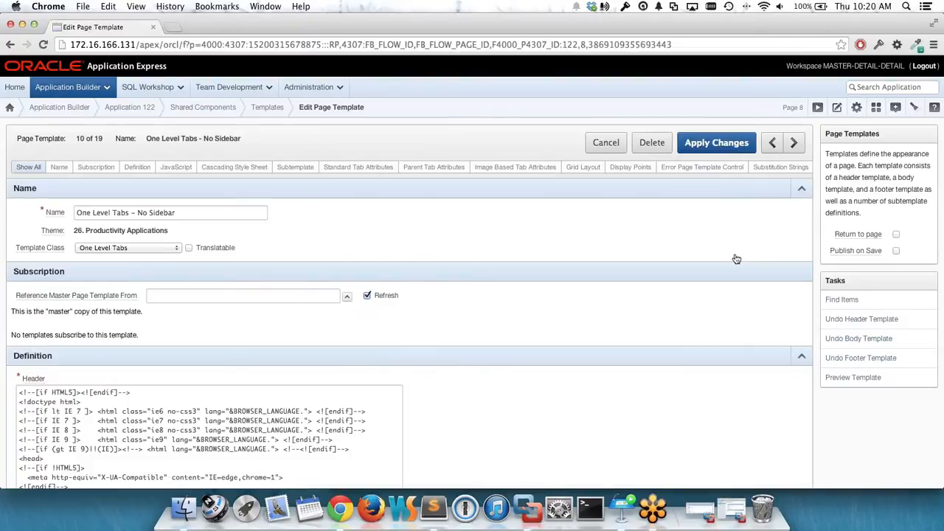
pyautogui.click(621, 170)
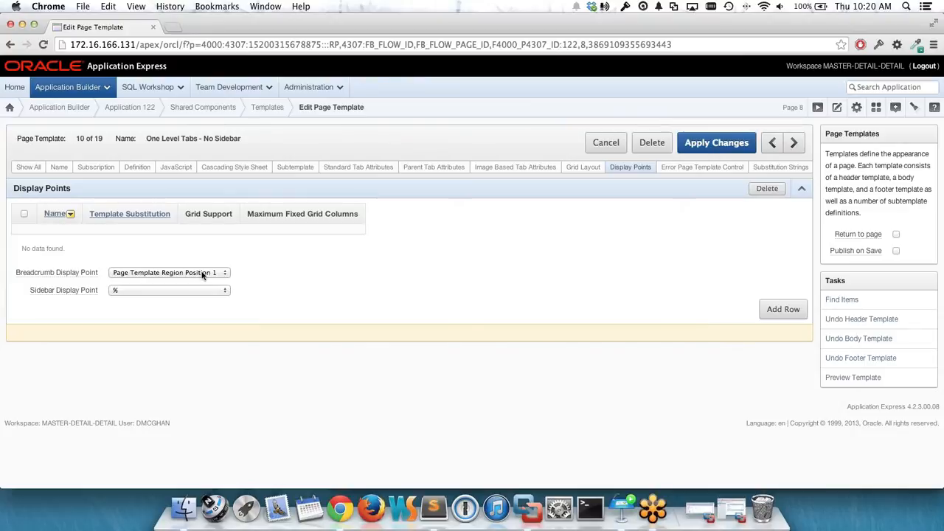
pyautogui.click(836, 109)
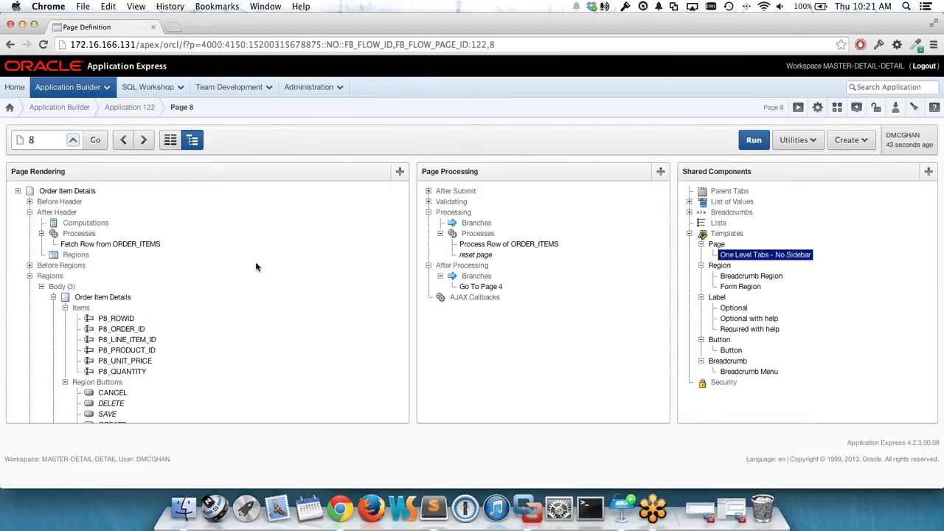
# - Change the Breadcrumb region's display point on page 8 to Page Template Region Position 1, apply the change and run the page
pyautogui.scroll(-5, 194, 315)
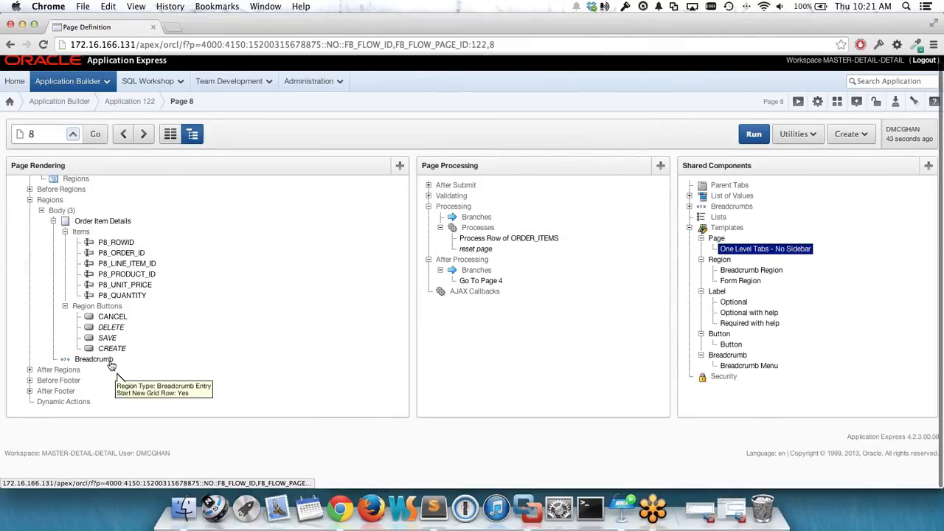
pyautogui.click(110, 361)
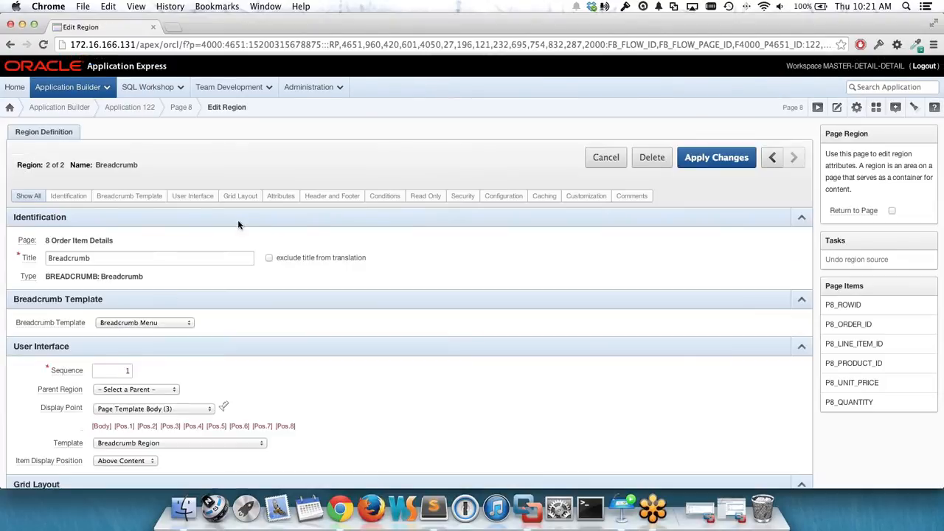
pyautogui.click(191, 196)
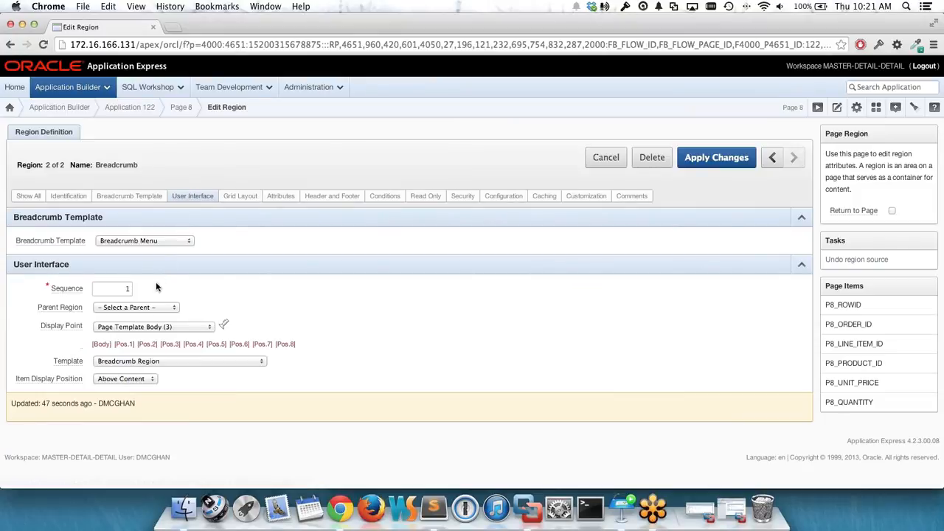
pyautogui.click(113, 329)
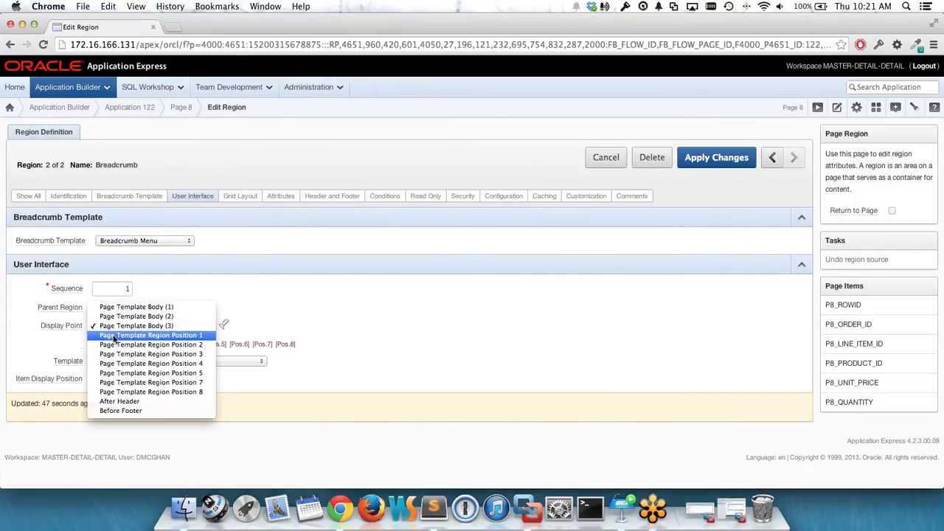
pyautogui.click(113, 339)
pyautogui.click(726, 161)
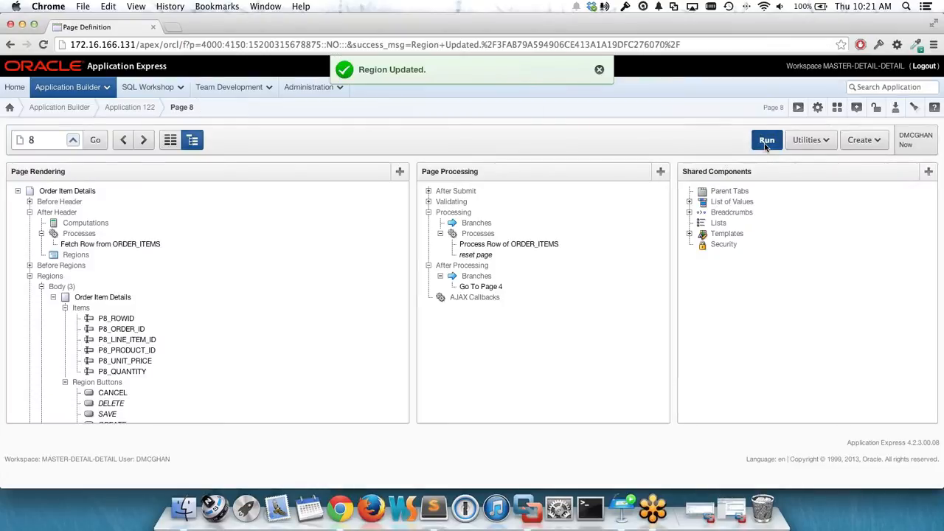
pyautogui.click(766, 145)
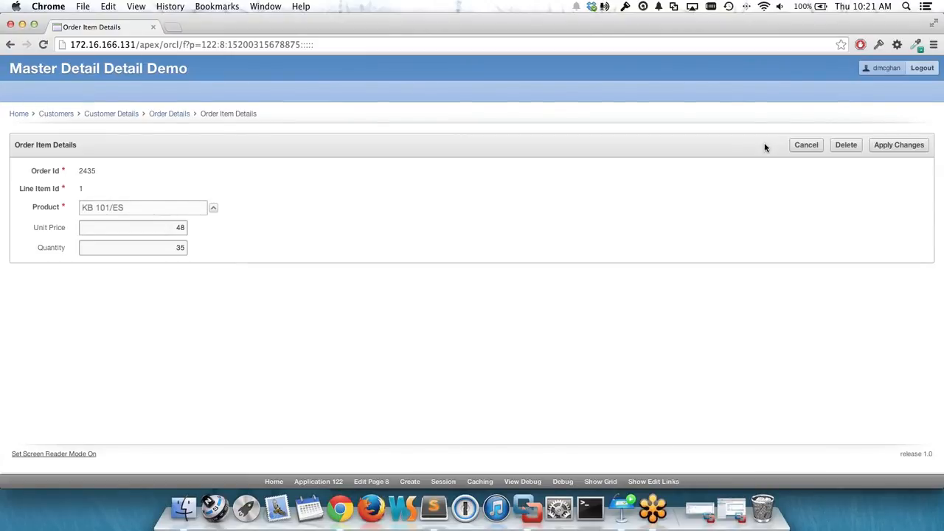
# - Set page 8's standard tab set to TS1 (Home, Customers), apply the change and run the page
pyautogui.click(372, 481)
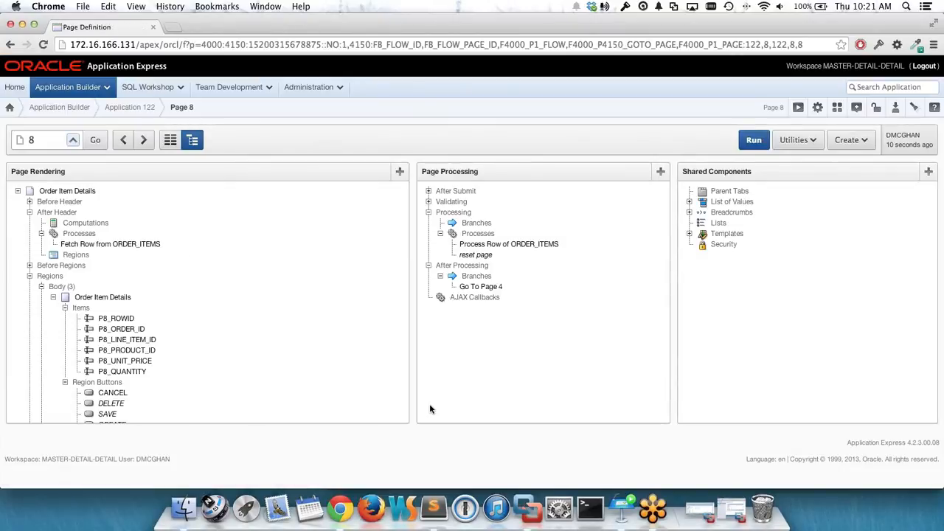
pyautogui.click(726, 193)
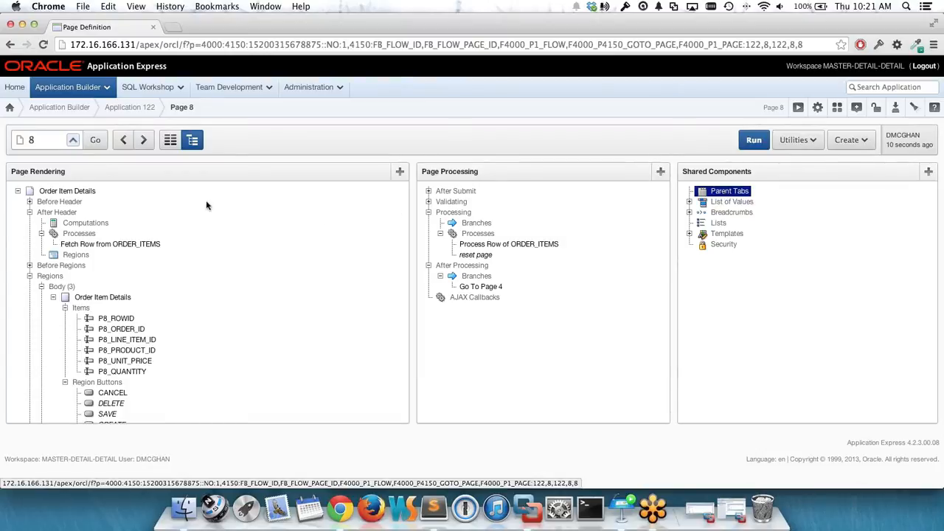
pyautogui.click(88, 195)
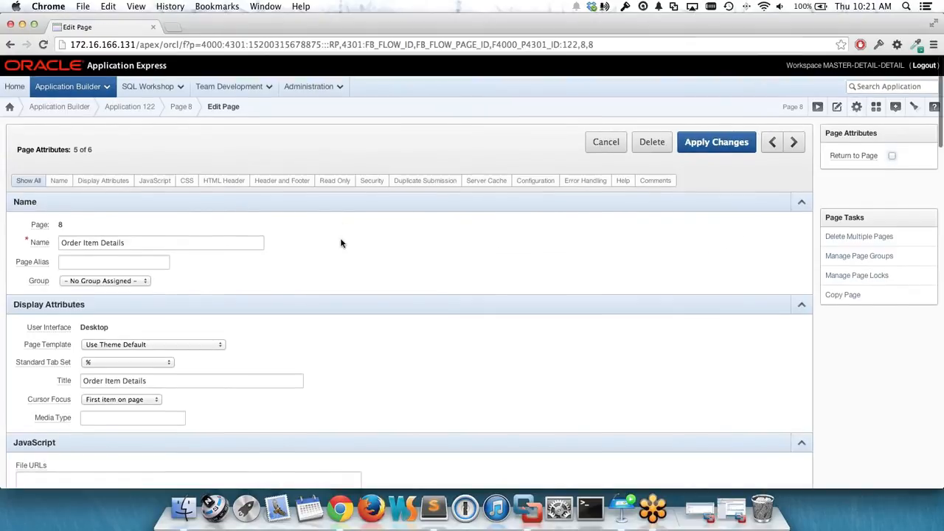
pyautogui.scroll(-4, 341, 244)
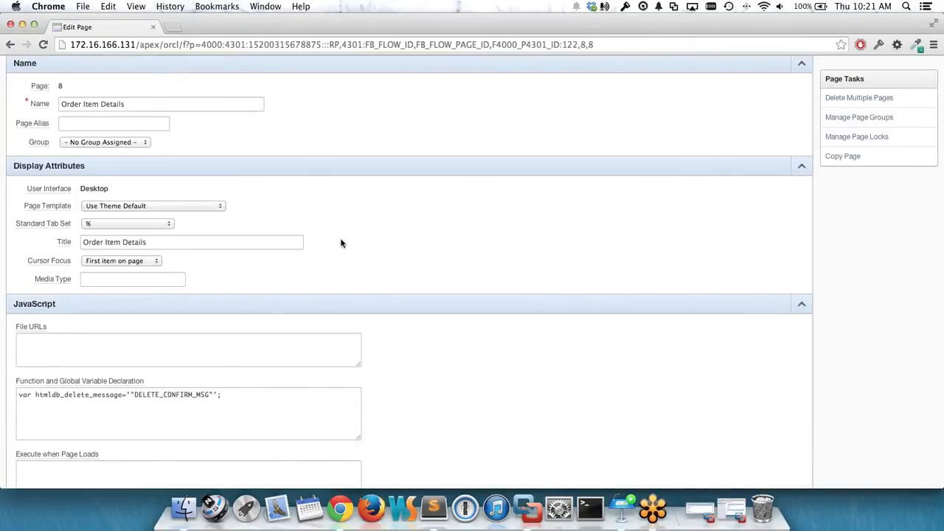
pyautogui.click(122, 225)
pyautogui.click(122, 233)
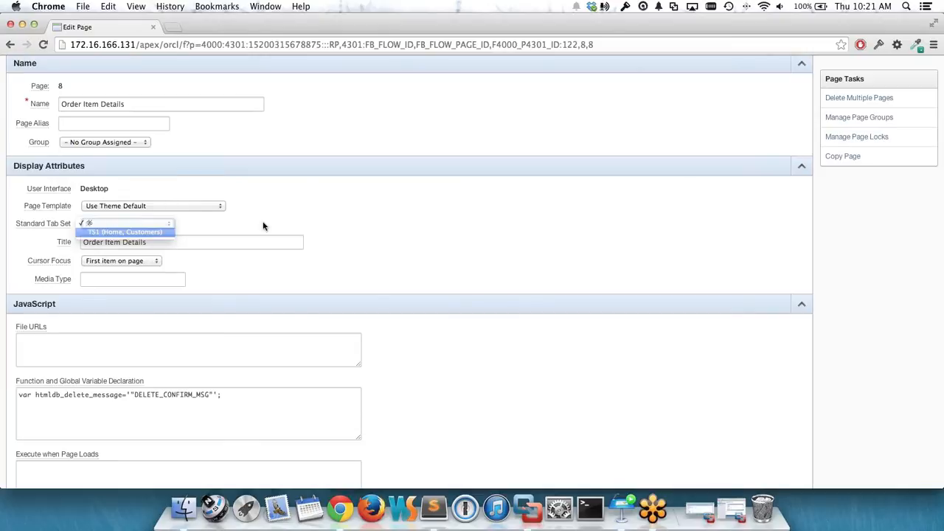
pyautogui.scroll(5, 554, 234)
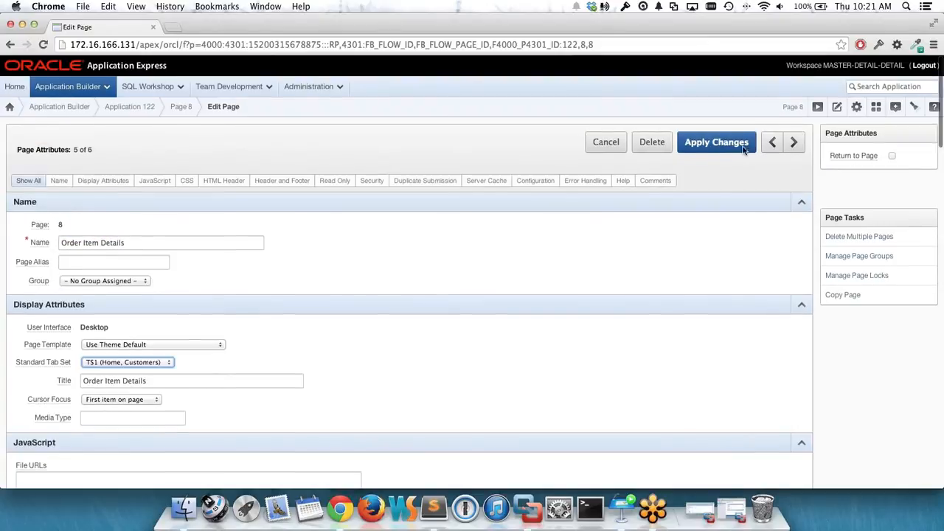
pyautogui.click(747, 146)
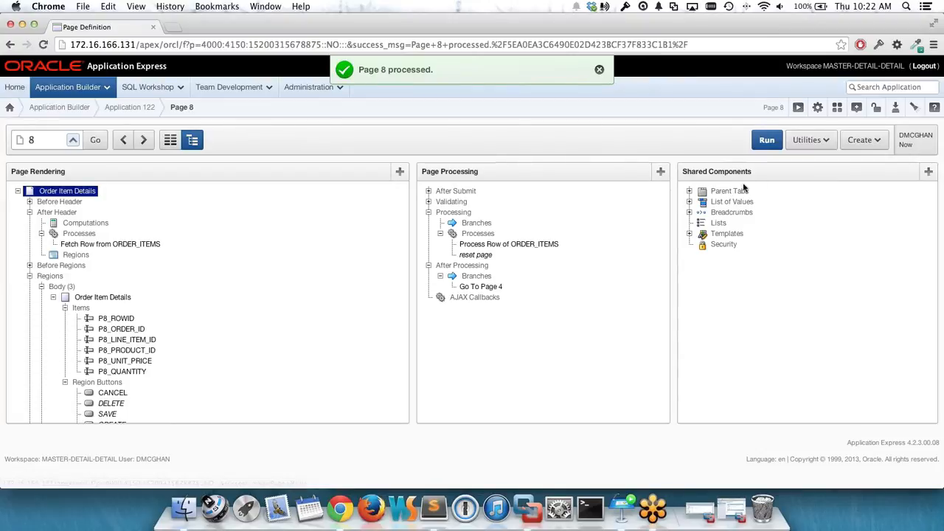
pyautogui.click(764, 145)
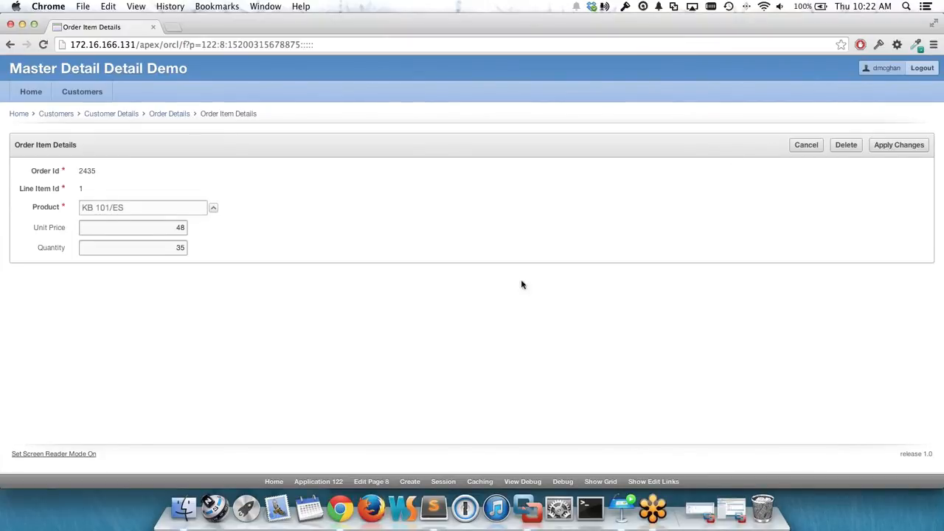
# - Add page 8 to the pages for which the Customers tab is also current (3,4,8), apply the change and run page 8
pyautogui.click(382, 481)
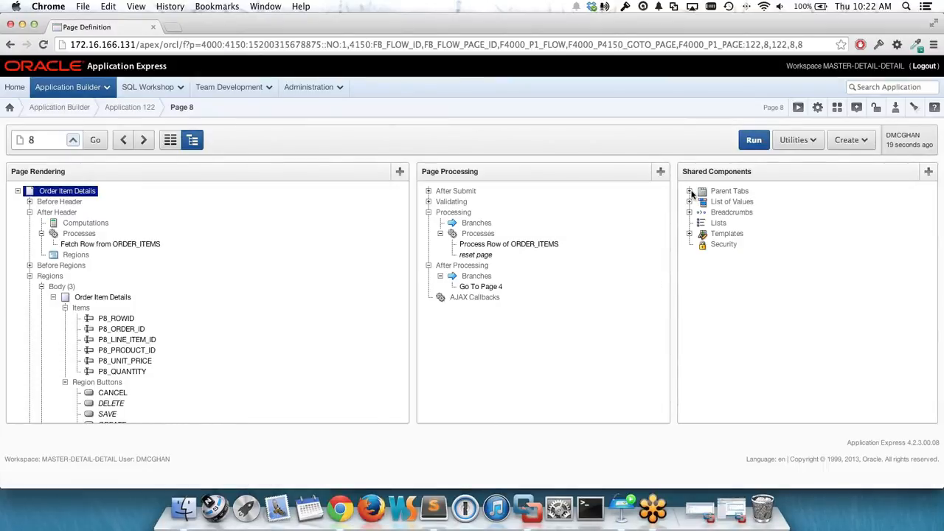
pyautogui.click(690, 191)
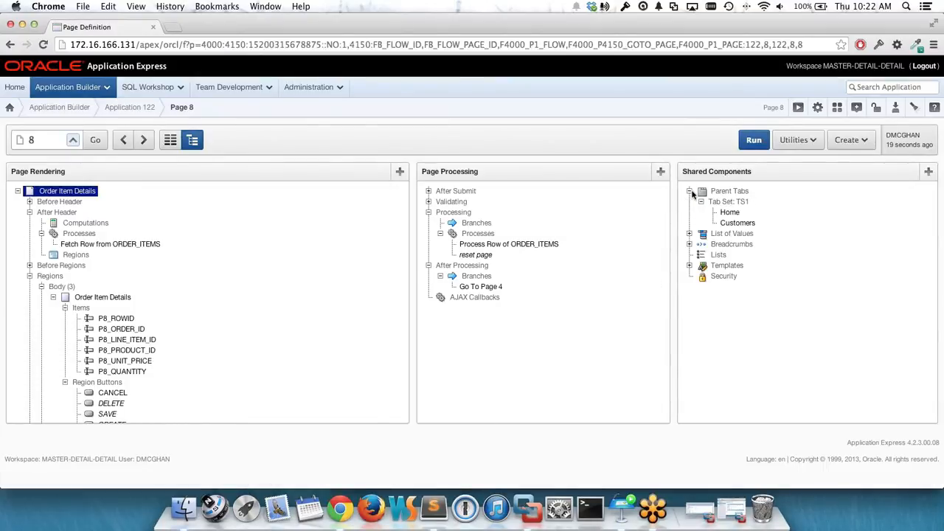
pyautogui.click(731, 225)
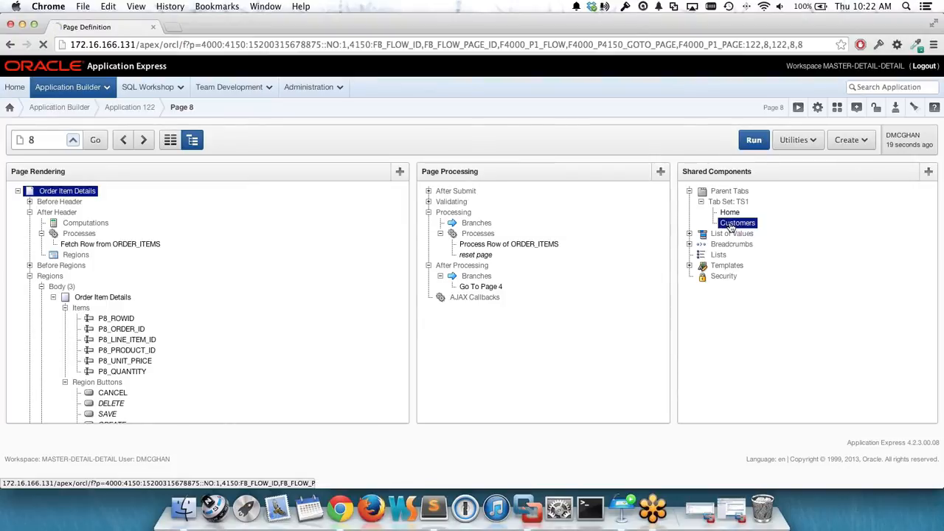
pyautogui.click(99, 385)
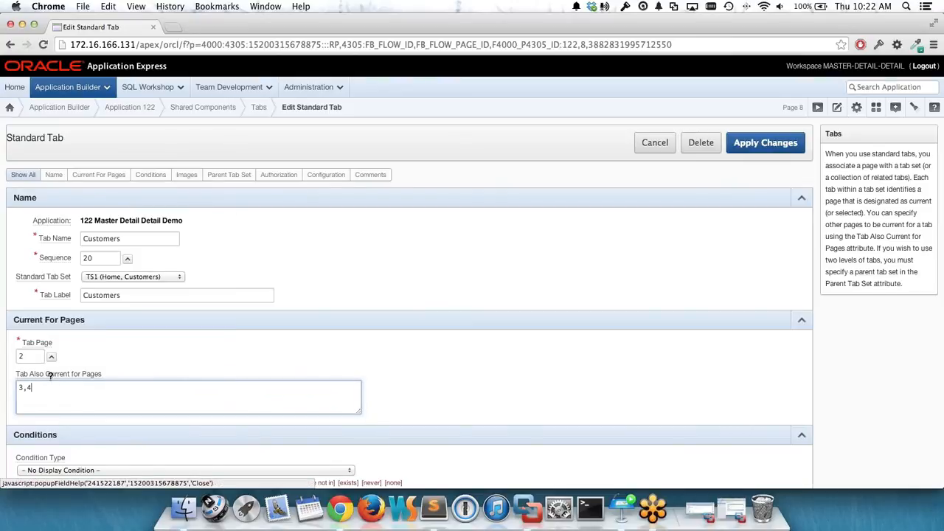
pyautogui.write(',8')
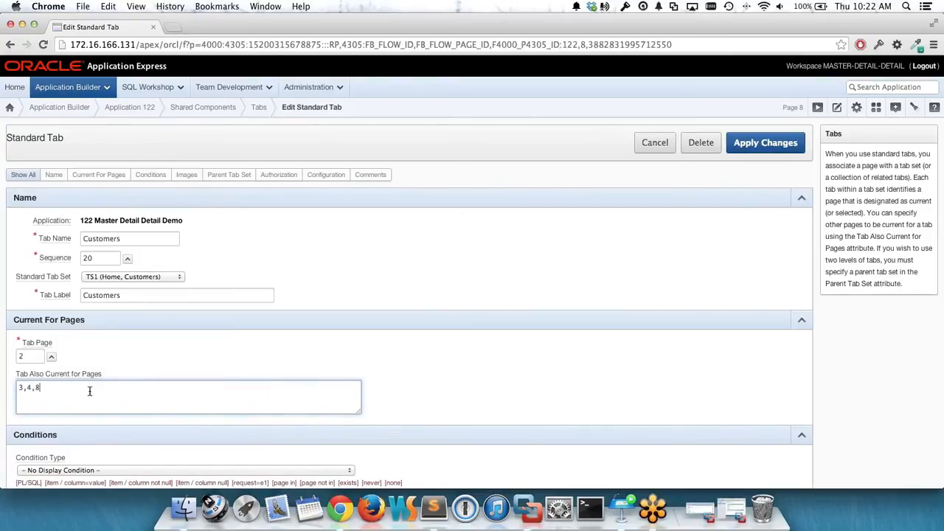
pyautogui.click(743, 142)
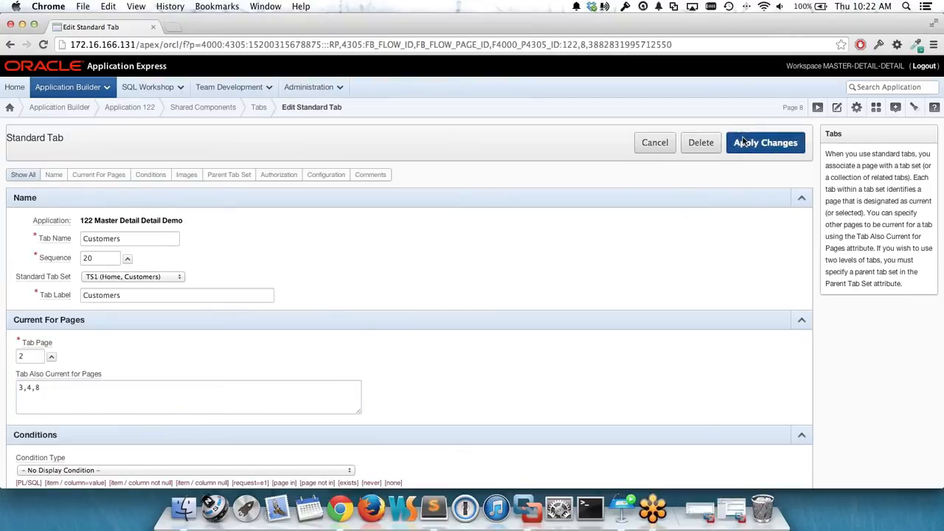
pyautogui.click(766, 139)
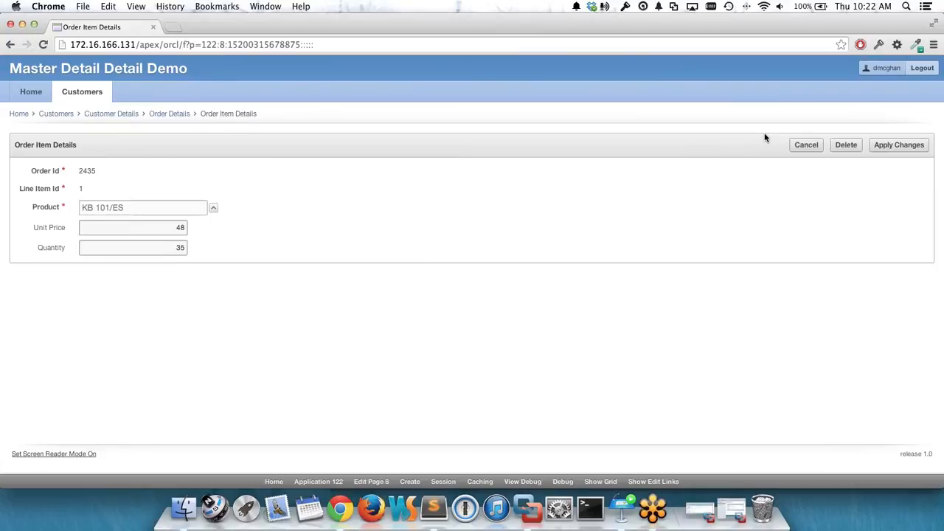
pyautogui.press('super+Tab')
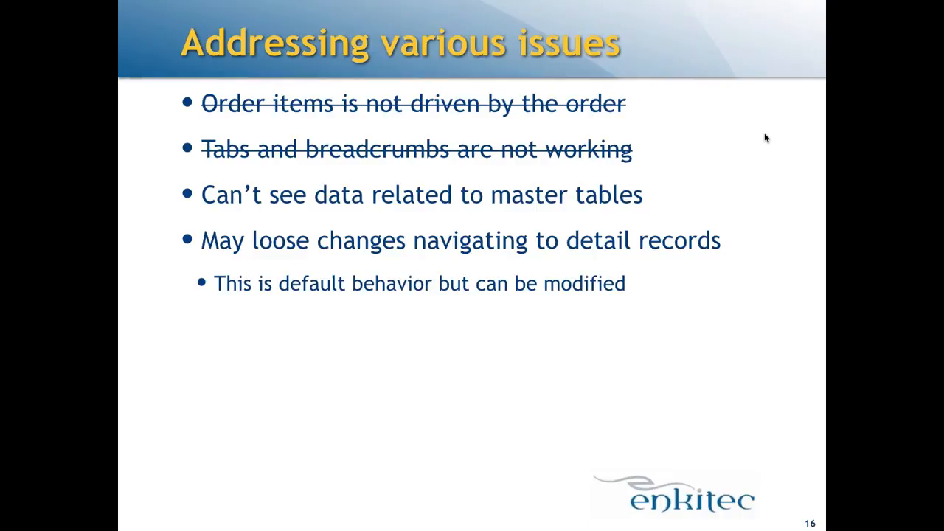
pyautogui.press('Right')
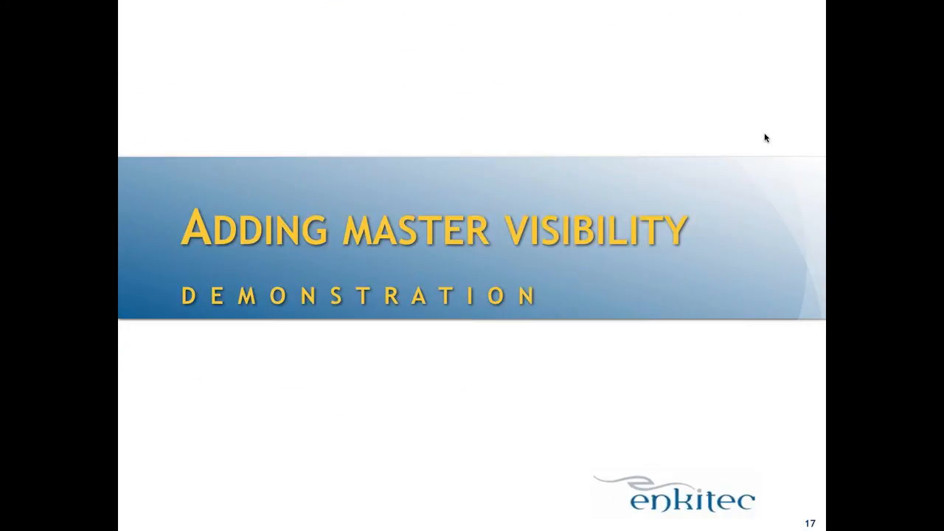
pyautogui.press('super+Tab')
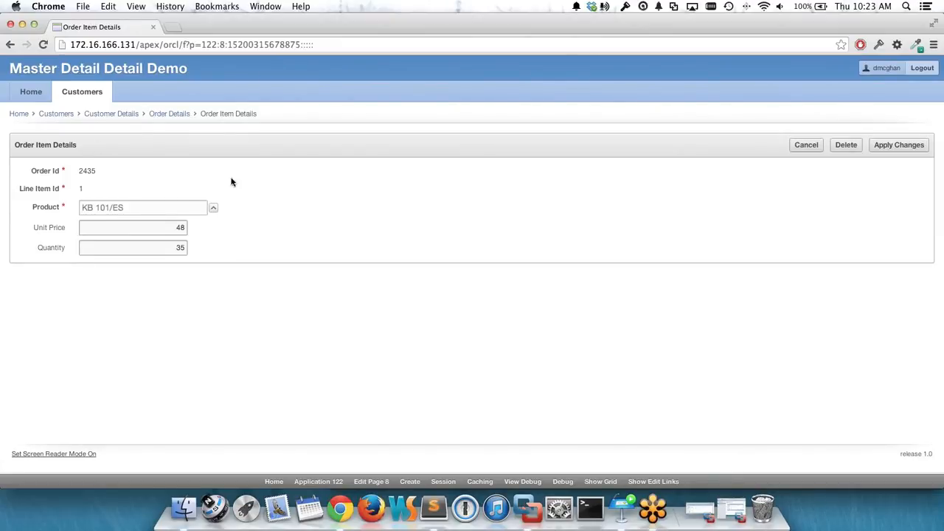
# - Open page 8's definition, copy the whole customer query from code-samples.txt in Sublime Text 2, and return to Chrome
pyautogui.click(369, 483)
pyautogui.click(436, 508)
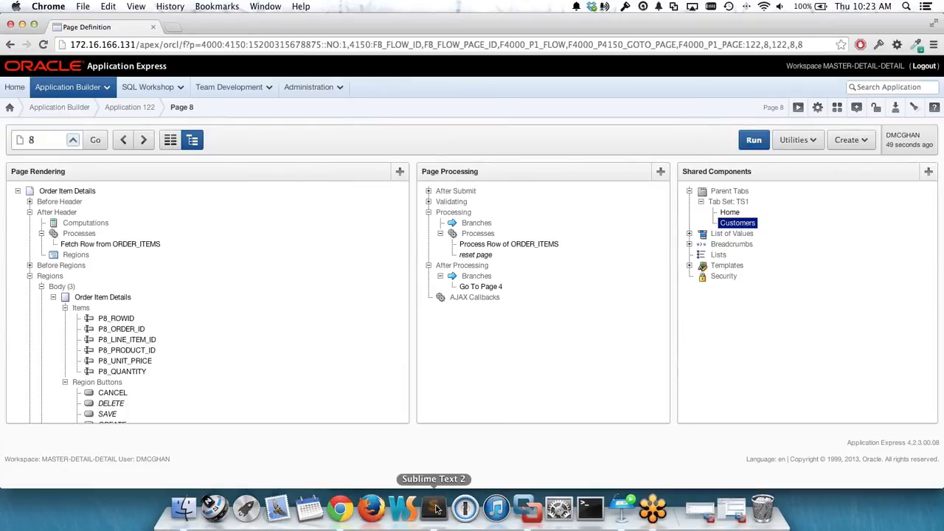
pyautogui.moveTo(619, 148); pyautogui.dragTo(408, 11)
pyautogui.press('super+c')
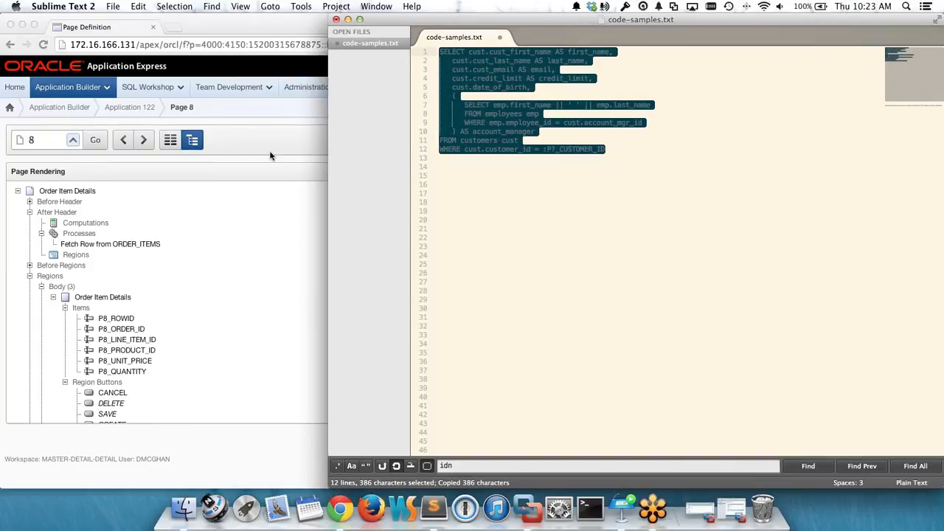
pyautogui.click(270, 156)
# - Start creating a new report region on page 8, choosing Classic Report as its implementation
pyautogui.scroll(-3, 98, 318)
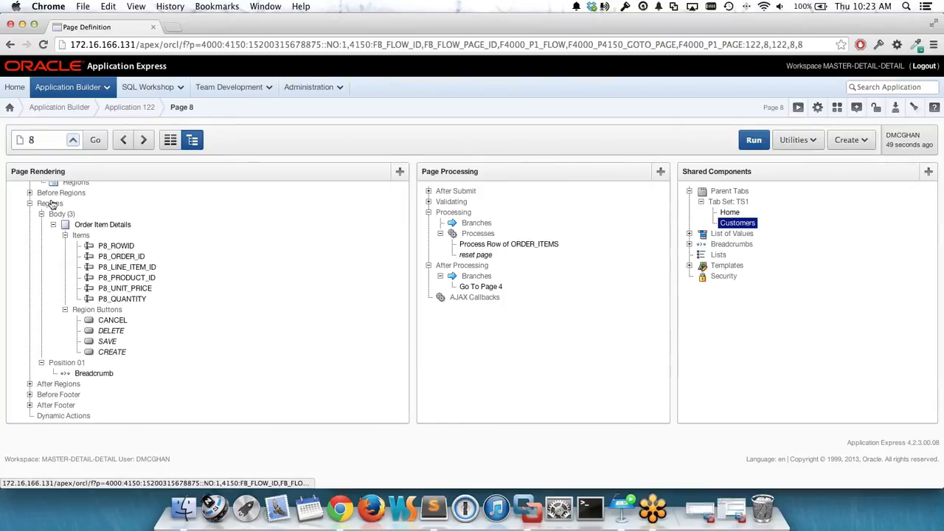
pyautogui.rightClick(52, 205)
pyautogui.click(65, 217)
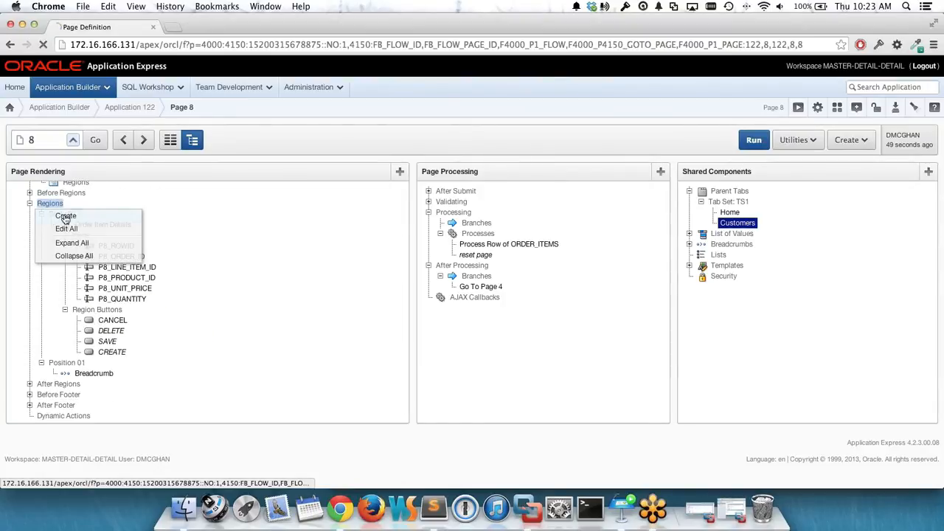
pyautogui.scroll(-2, 77, 239)
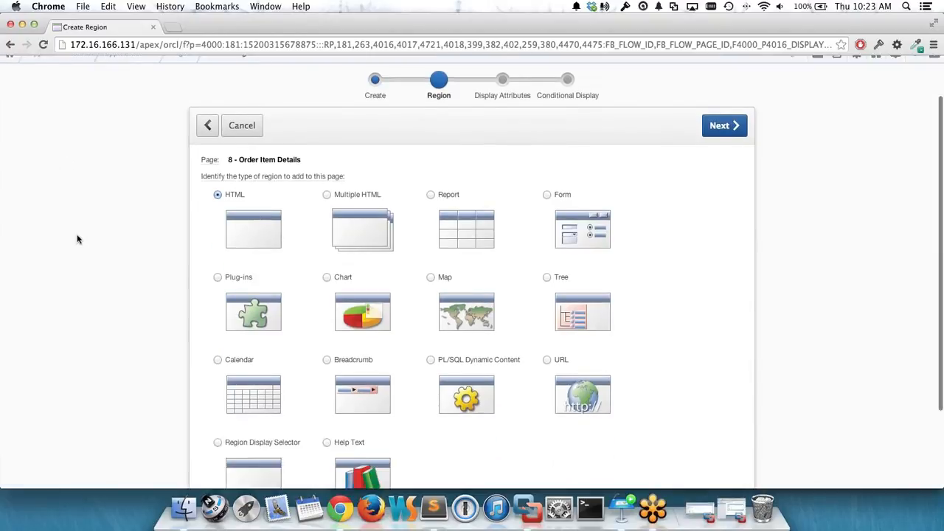
pyautogui.scroll(-1, 78, 239)
pyautogui.click(471, 207)
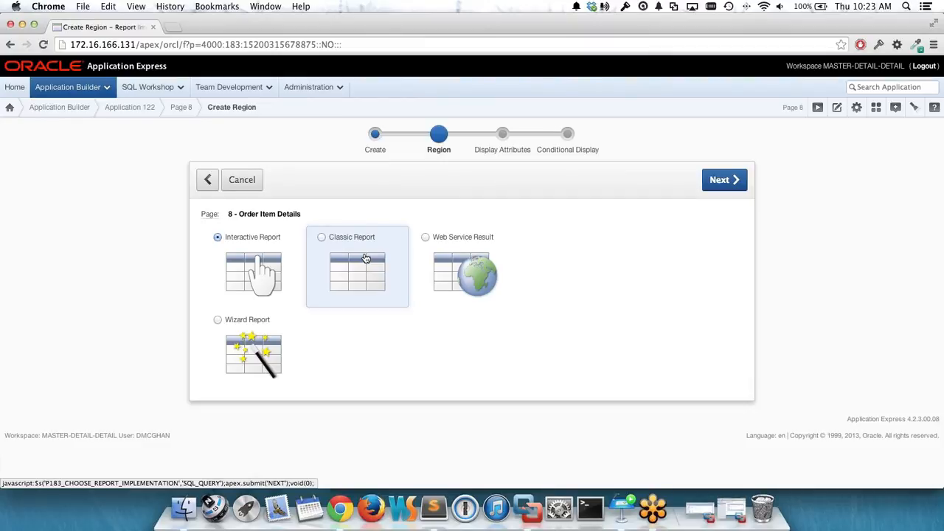
pyautogui.click(366, 258)
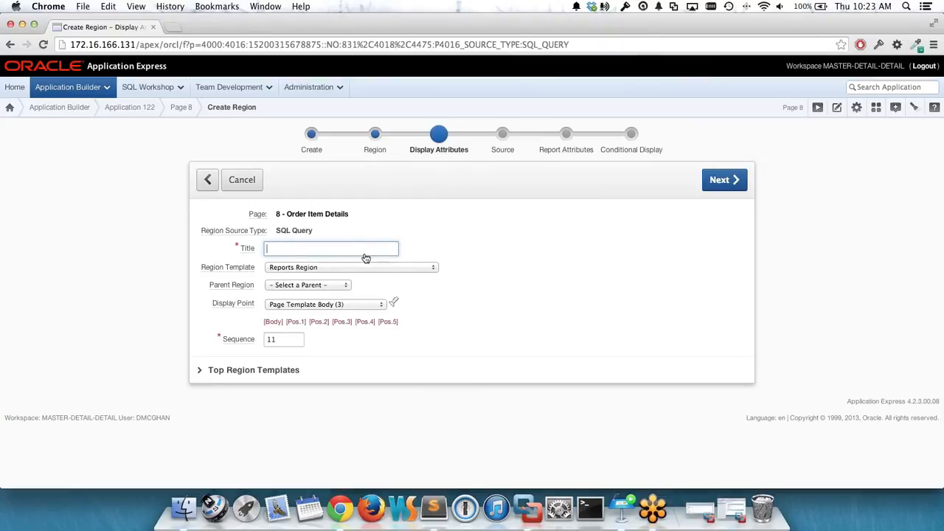
# - Title the region Customers, use the Hide and Show Region (Hidden First) - Borderless template, and continue to the source
pyautogui.write('CUS')
pyautogui.press('BackSpace')
pyautogui.press('BackSpace')
pyautogui.click(366, 261)
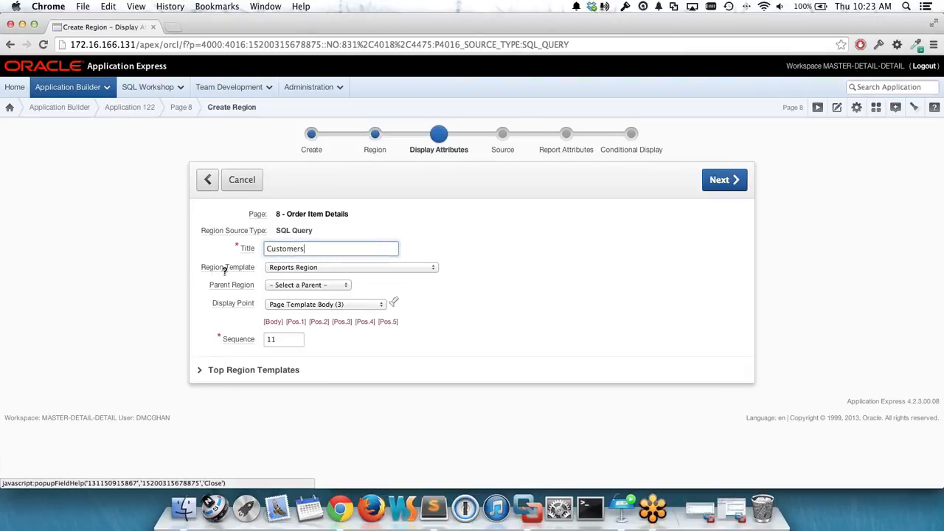
pyautogui.click(282, 269)
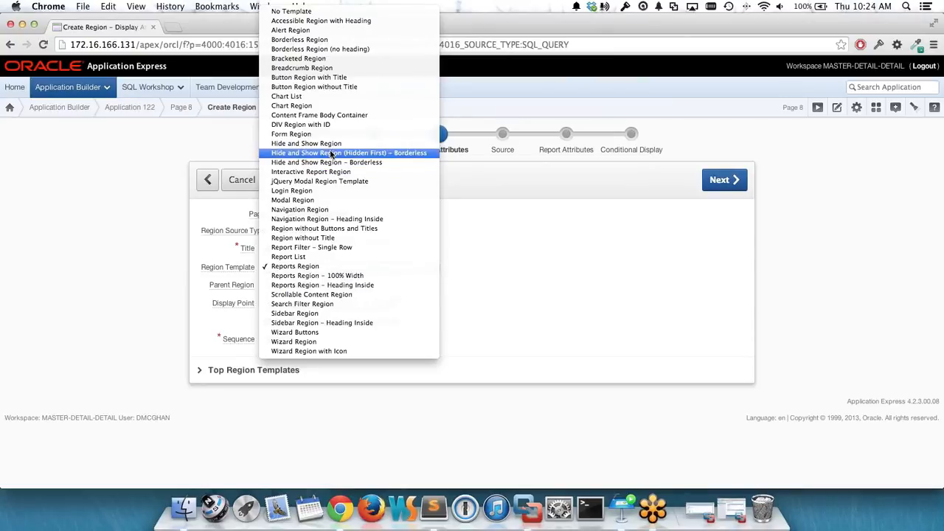
pyautogui.click(358, 153)
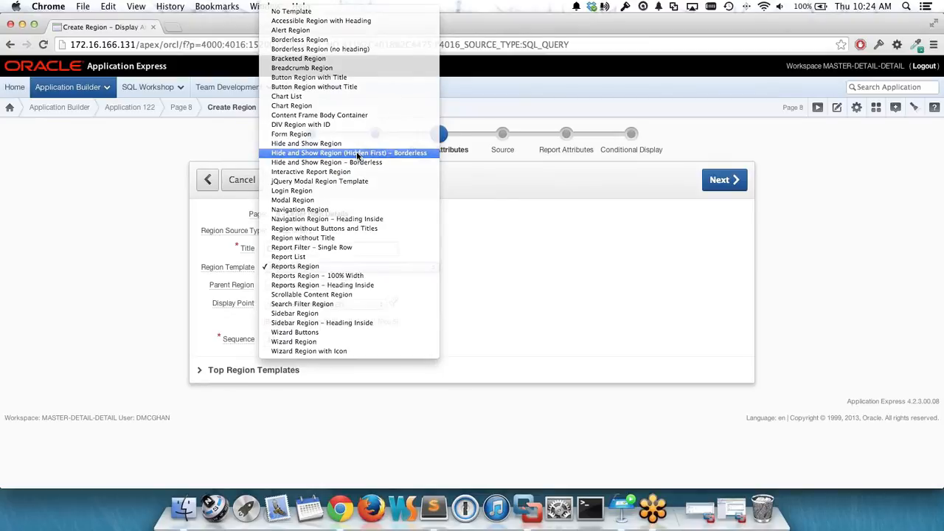
pyautogui.click(731, 180)
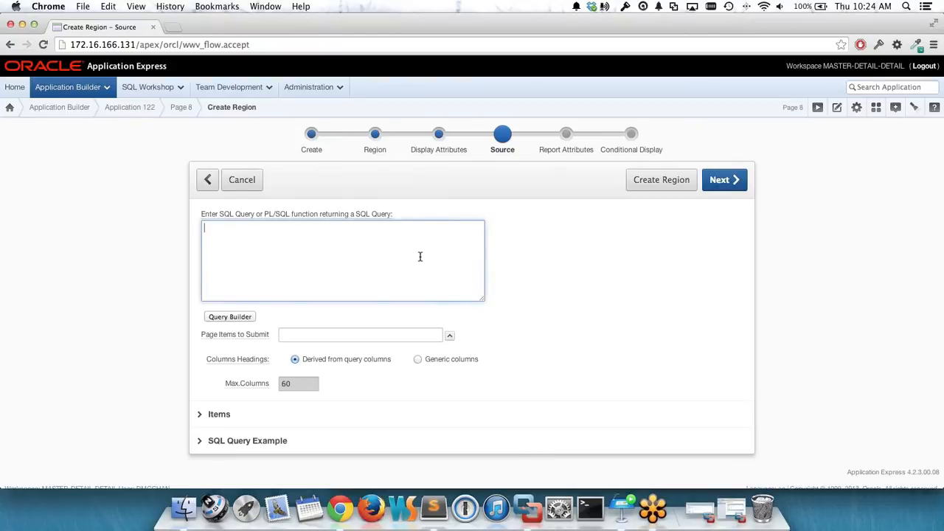
# - Paste the copied customer query as the region source, change its bind variable to :P3_CUSTOMER_ID, and continue to the report attributes
pyautogui.press('super+v')
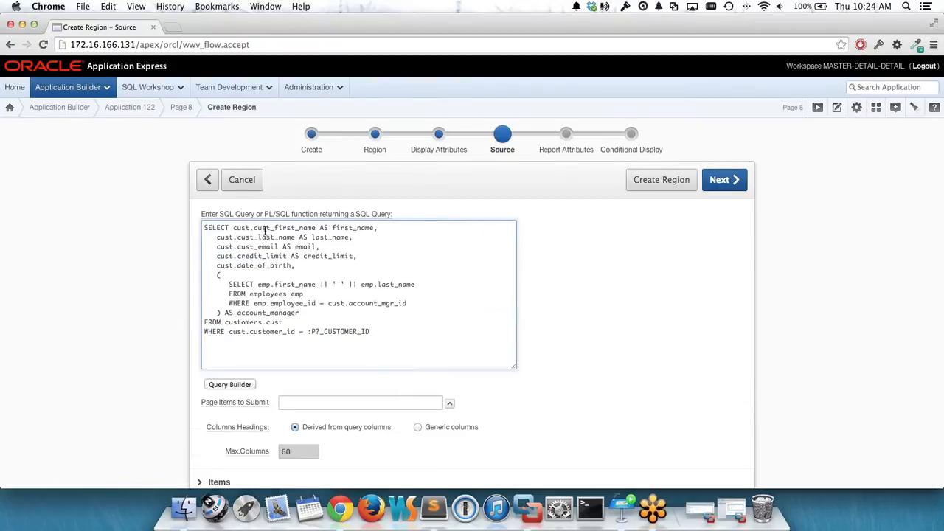
pyautogui.doubleClick(245, 323)
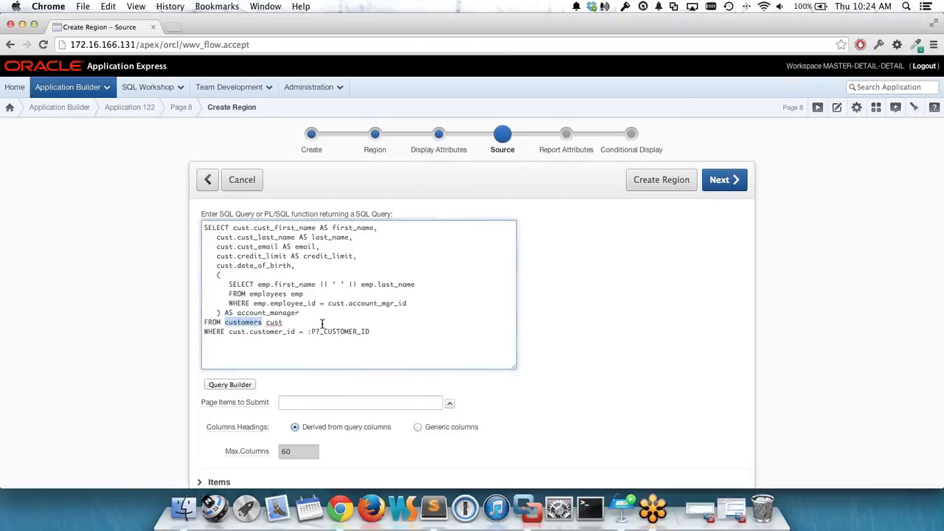
pyautogui.click(310, 327)
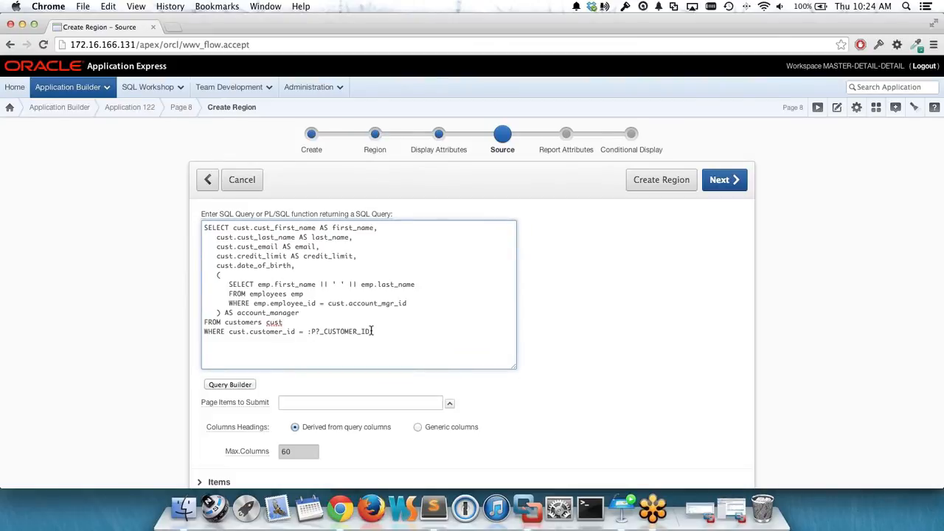
pyautogui.press('Left')
pyautogui.press('Left')
pyautogui.press('Left')
pyautogui.press('Left')
pyautogui.press('Left')
pyautogui.press('Left')
pyautogui.press('Left')
pyautogui.press('Left')
pyautogui.press('Left')
pyautogui.press('Left')
pyautogui.press('Left')
pyautogui.press('Left')
pyautogui.press('BackSpace')
pyautogui.write('3')
pyautogui.click(717, 183)
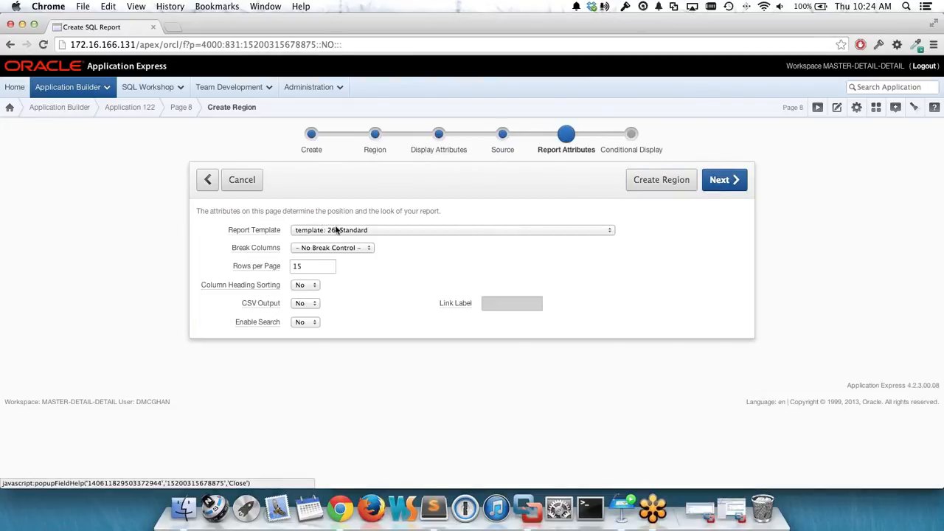
# - Set the report template to Value Attribute Pairs - Left Aligned, create the region and run page 8
pyautogui.click(337, 230)
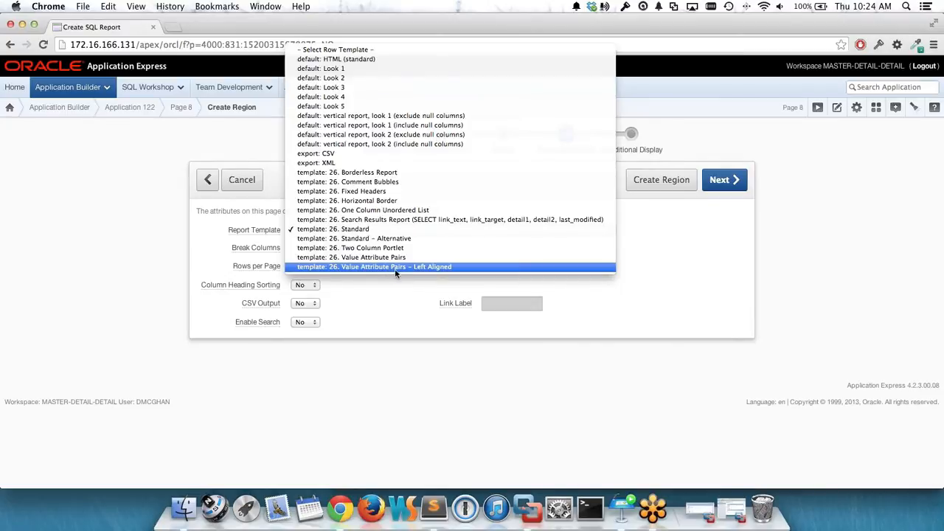
pyautogui.click(641, 214)
pyautogui.click(660, 183)
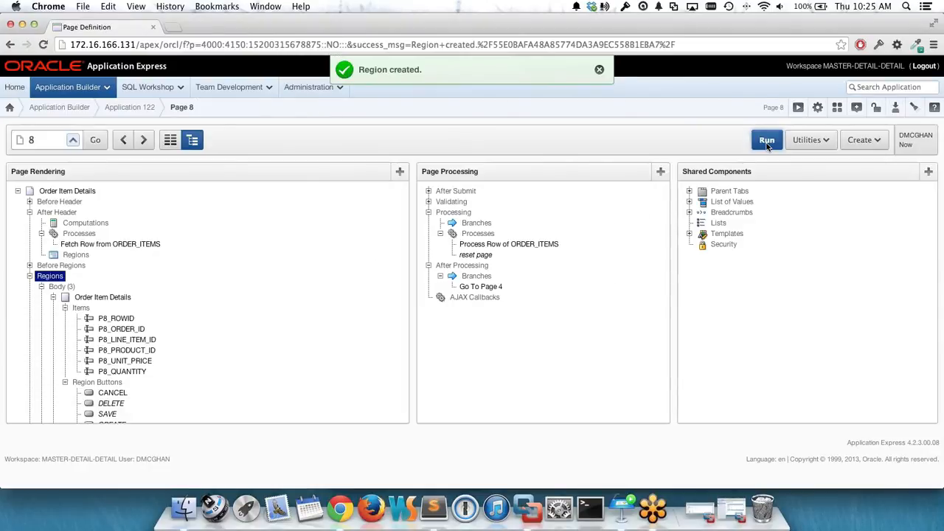
pyautogui.click(767, 140)
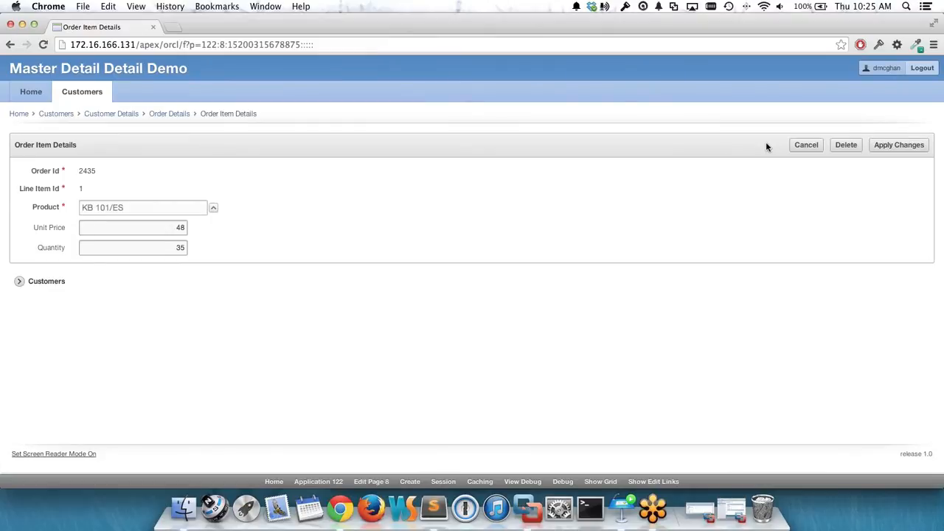
# - Expand the Customers region on the Order Item Details page to check the customer record, and collapse it again
pyautogui.click(20, 282)
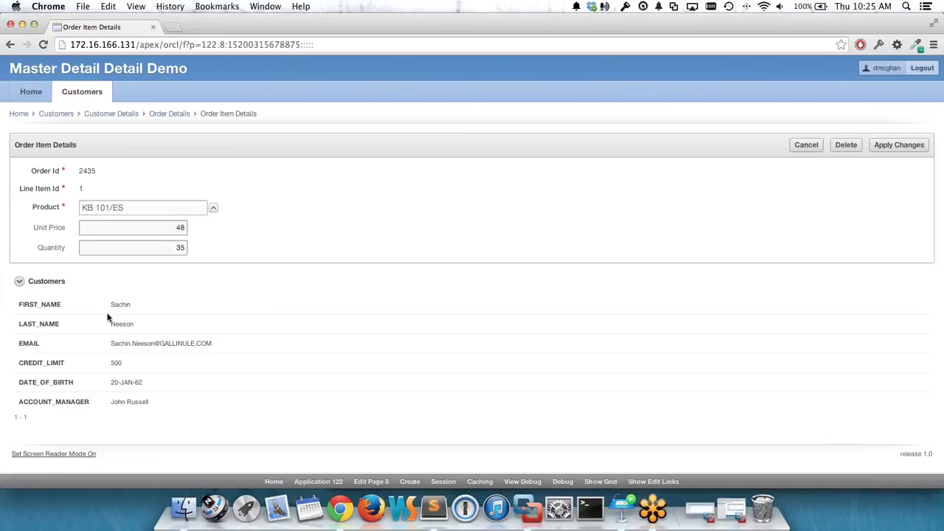
pyautogui.click(19, 282)
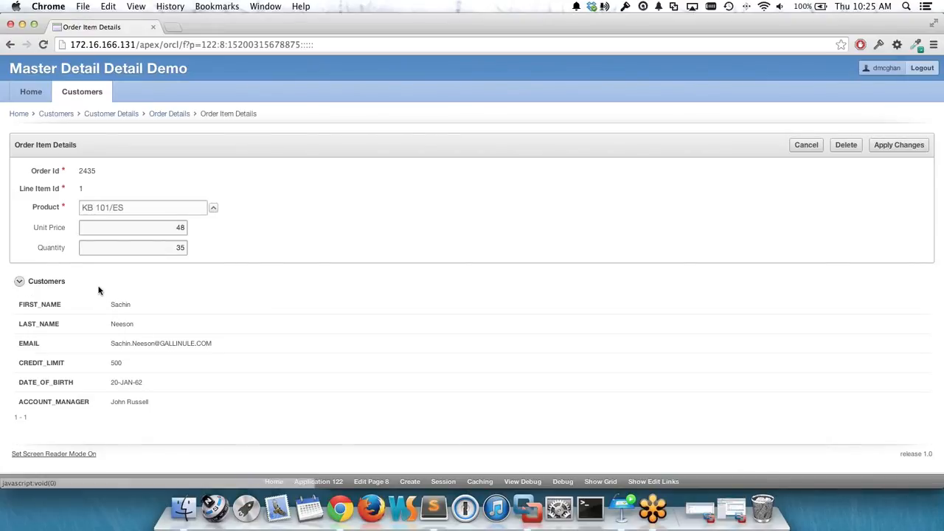
pyautogui.click(21, 282)
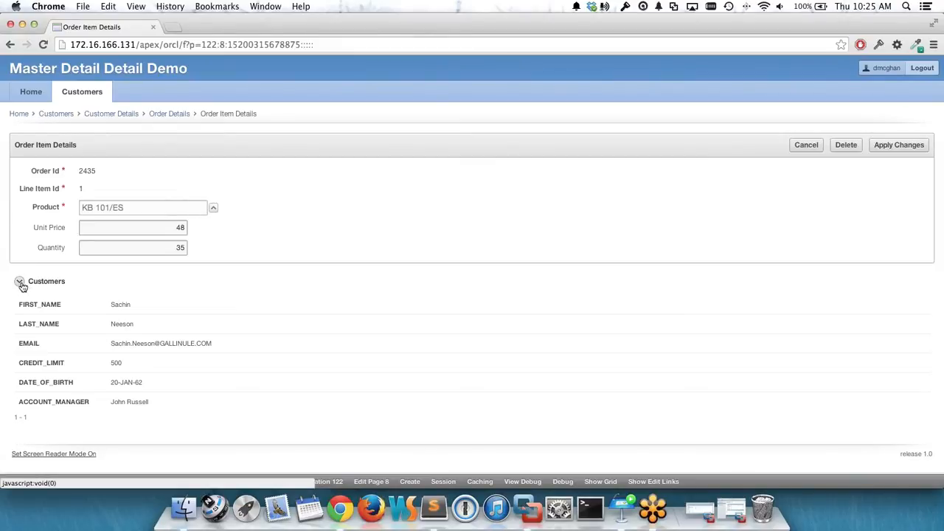
pyautogui.click(21, 284)
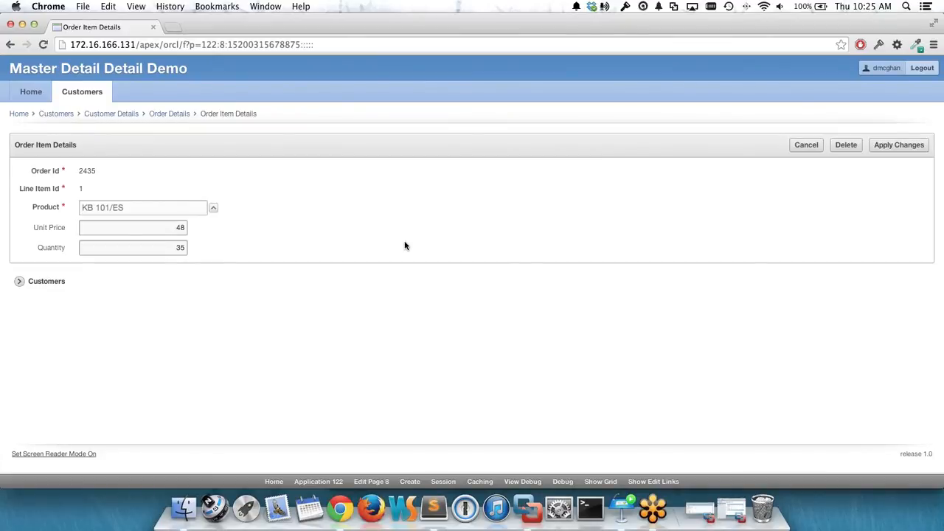
pyautogui.press('super+Tab')
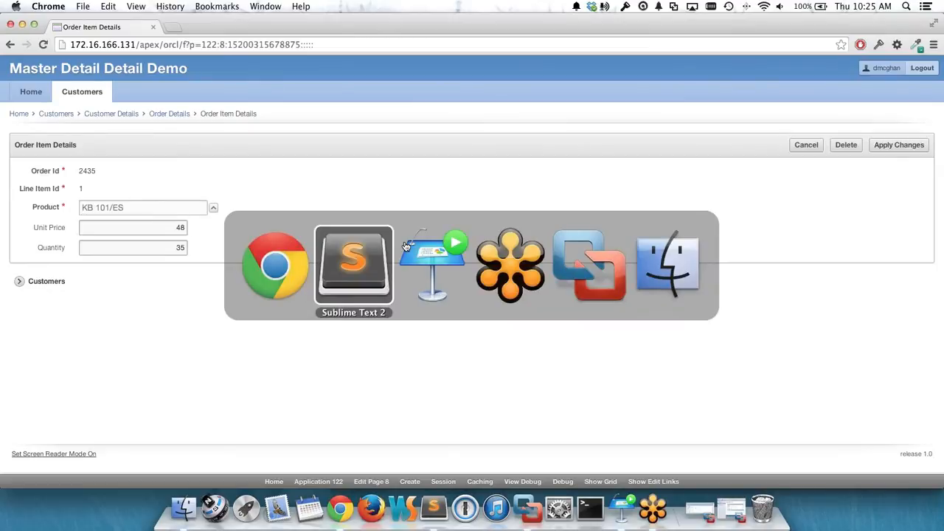
pyautogui.press('Tab')
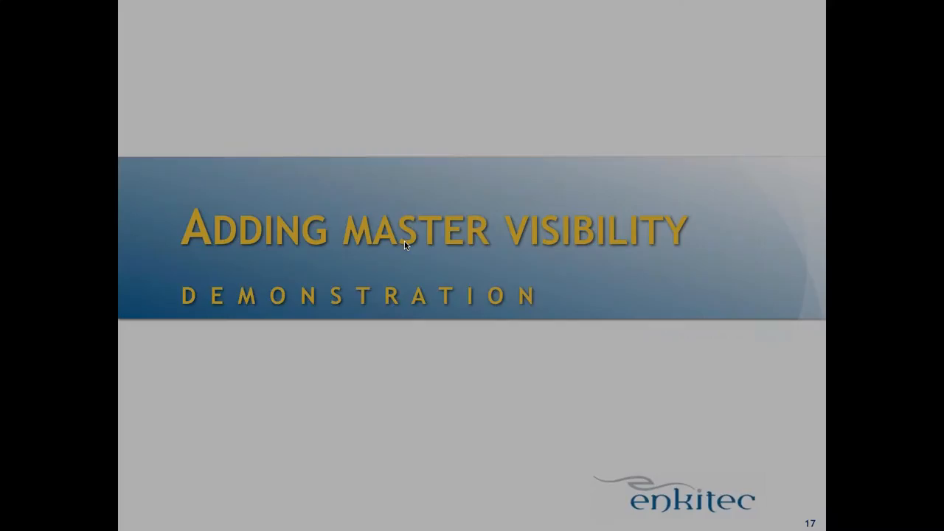
pyautogui.press('Right')
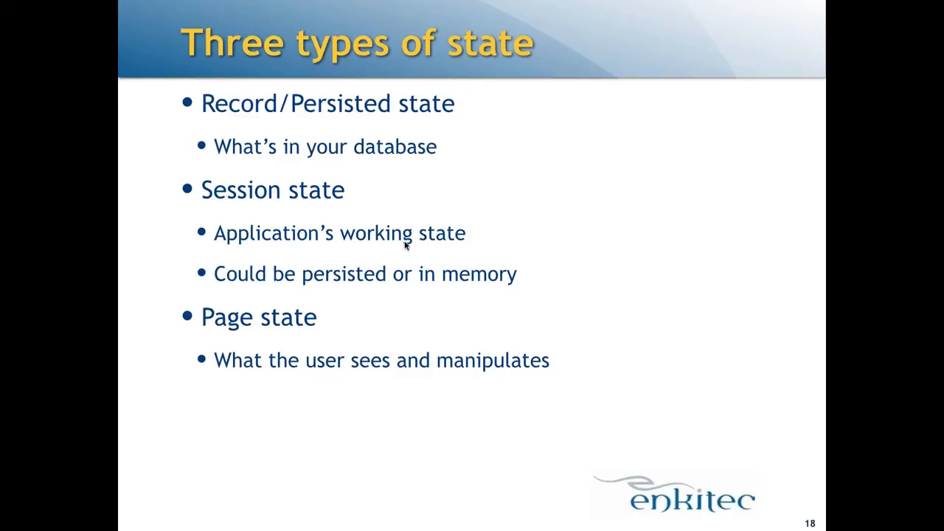
pyautogui.press('super+Tab')
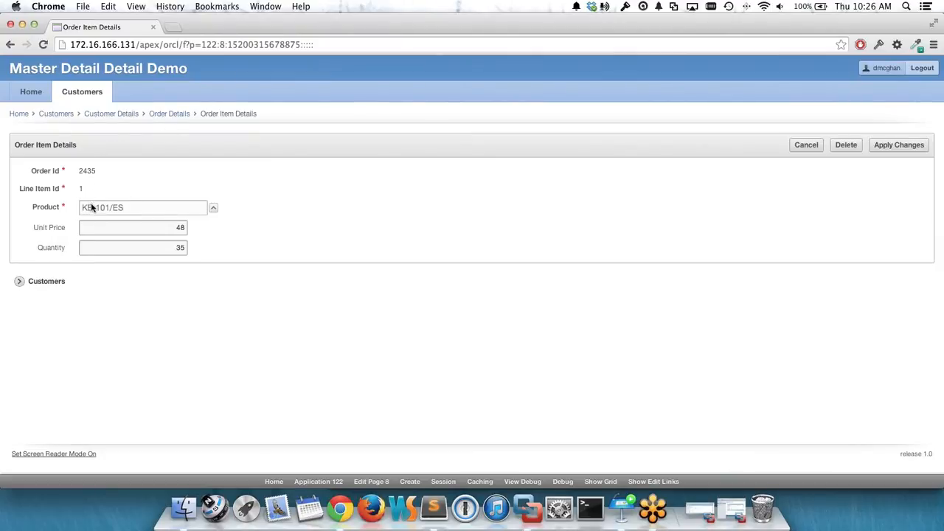
# - Compare the first name in the expanded Customers region with the record on the Customer Details page, and switch to Keynote
pyautogui.click(19, 283)
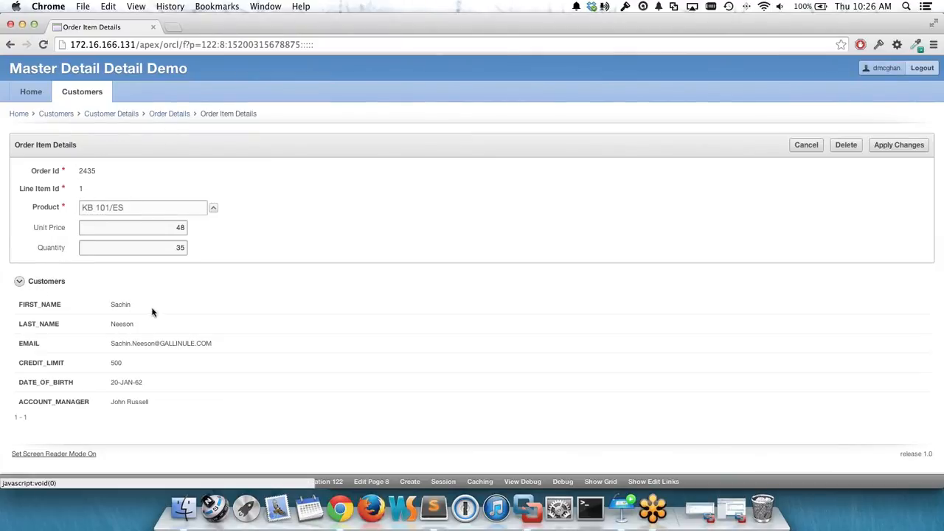
pyautogui.doubleClick(120, 304)
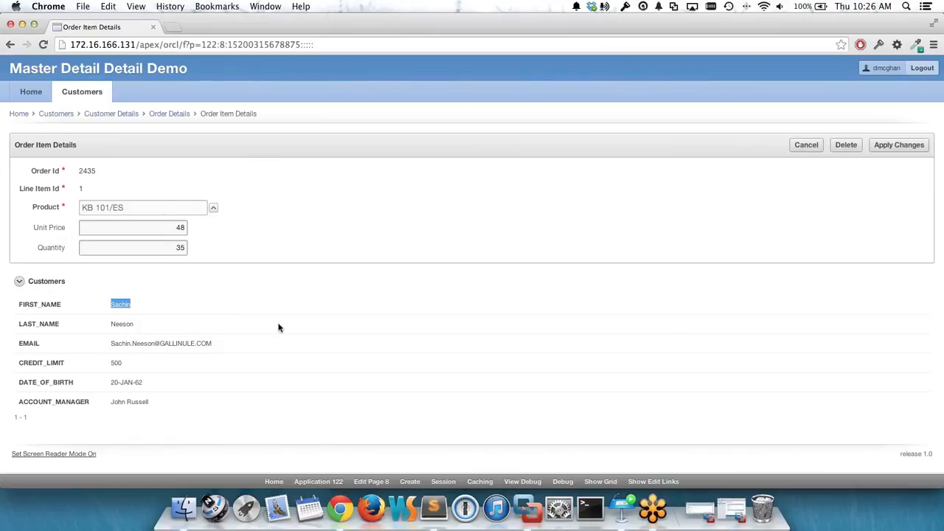
pyautogui.click(102, 116)
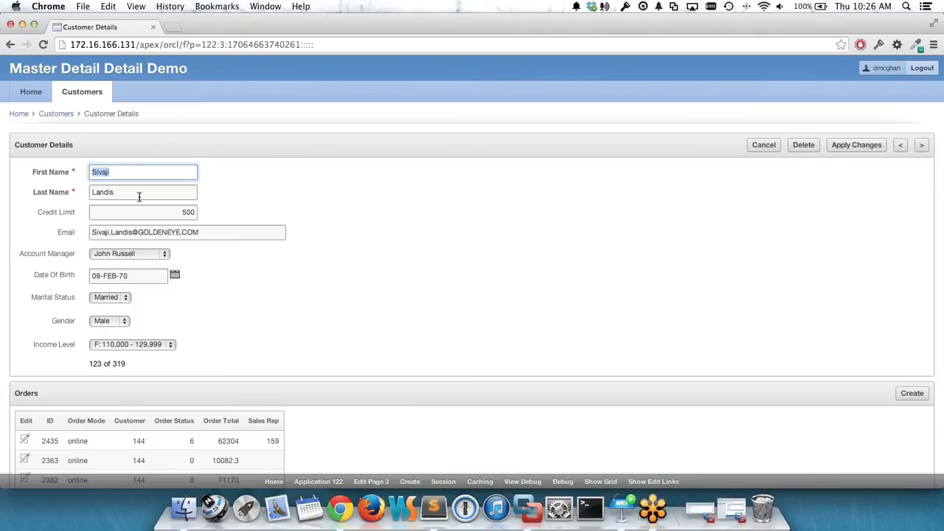
pyautogui.click(237, 179)
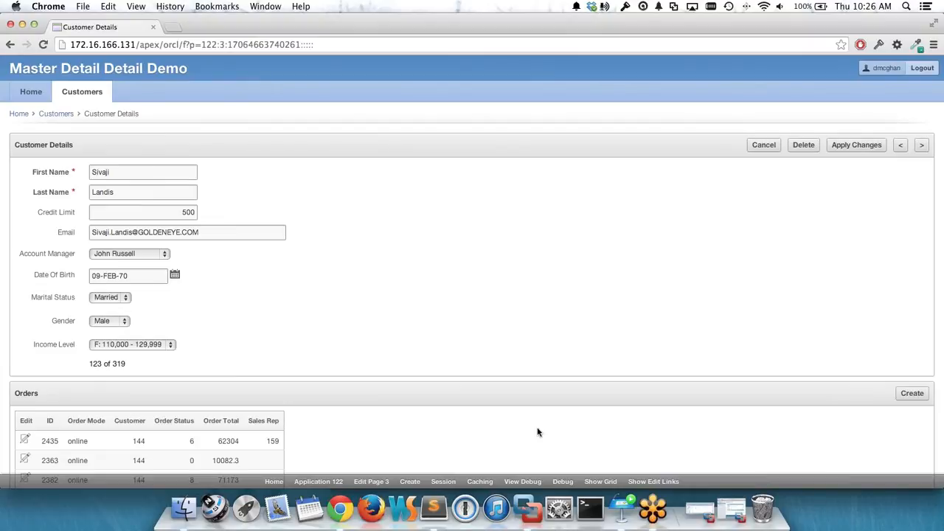
pyautogui.click(628, 506)
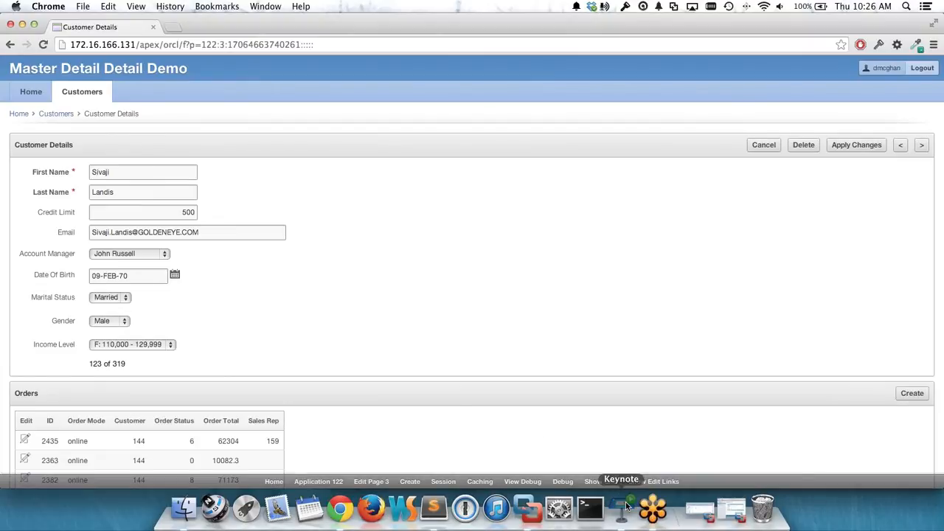
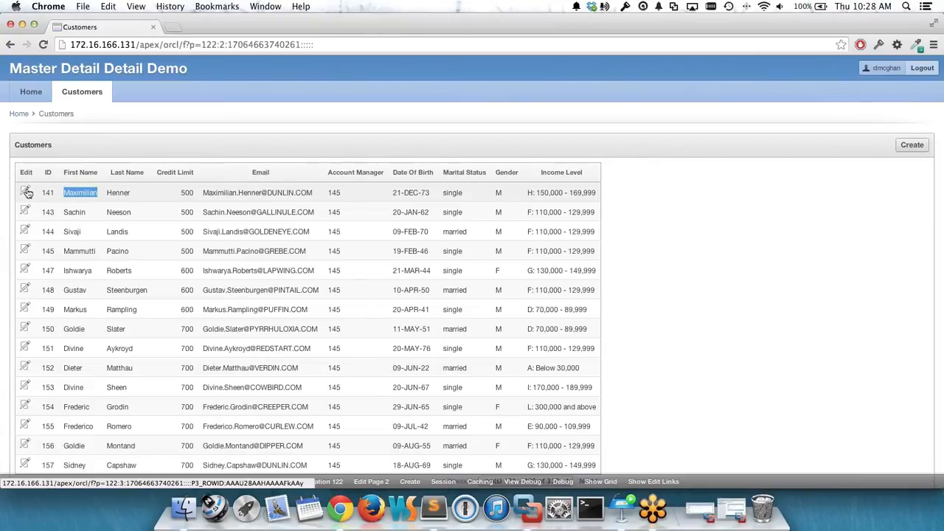
# - Open the details of the first customer in the Customers report and examine the P3_ROWID item and value passed in the URL
pyautogui.click(25, 192)
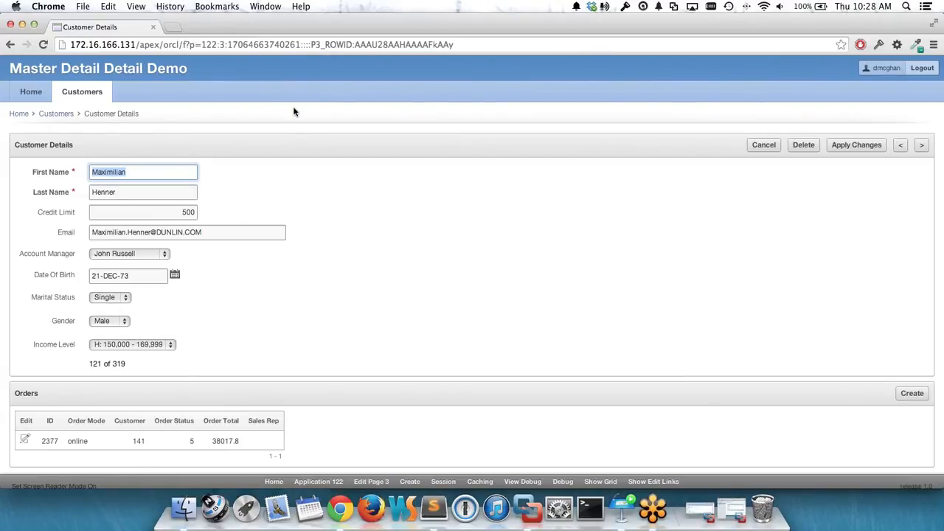
pyautogui.doubleClick(331, 42)
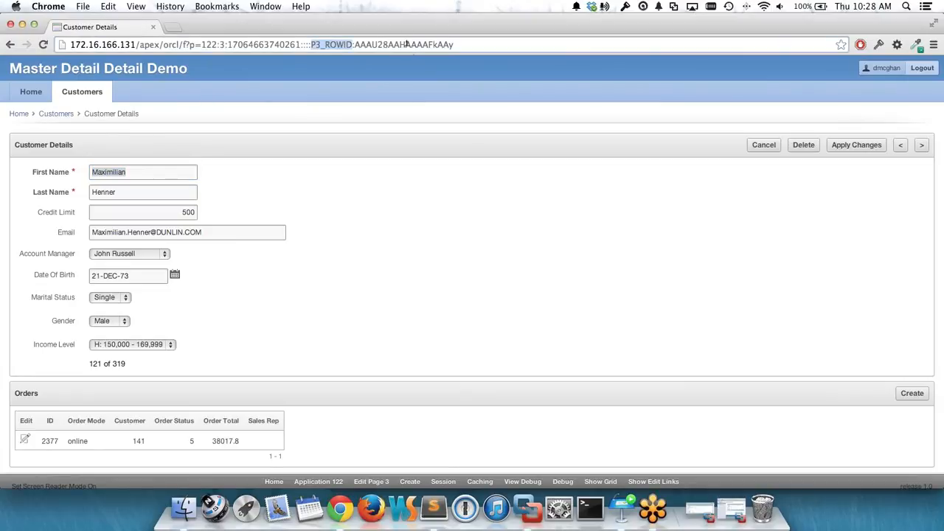
pyautogui.doubleClick(405, 44)
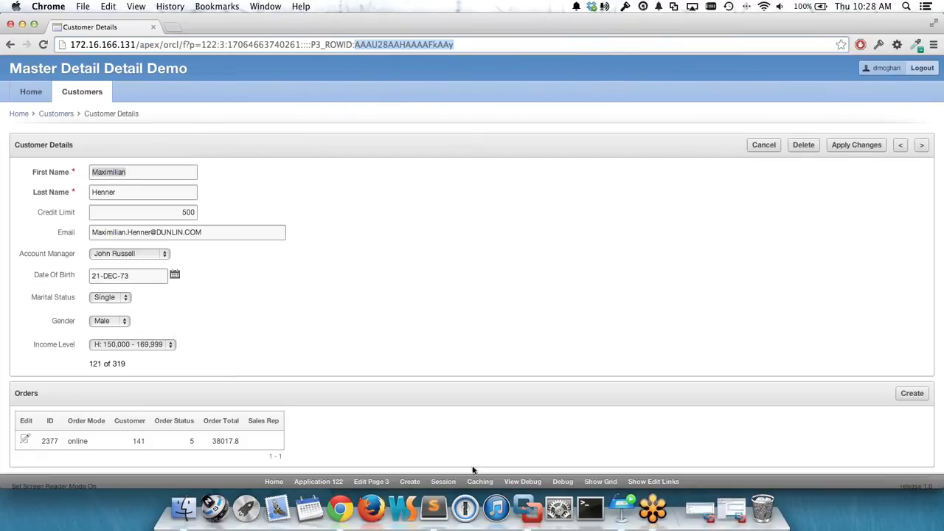
# - Open the session state of page 3 and compare the stored P3_ROWID value with the one in the page URL
pyautogui.click(454, 483)
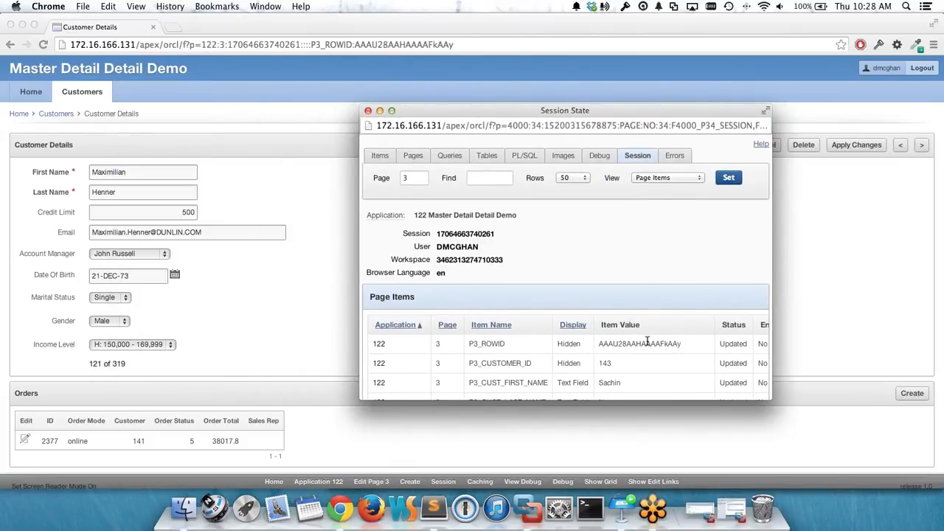
pyautogui.doubleClick(647, 343)
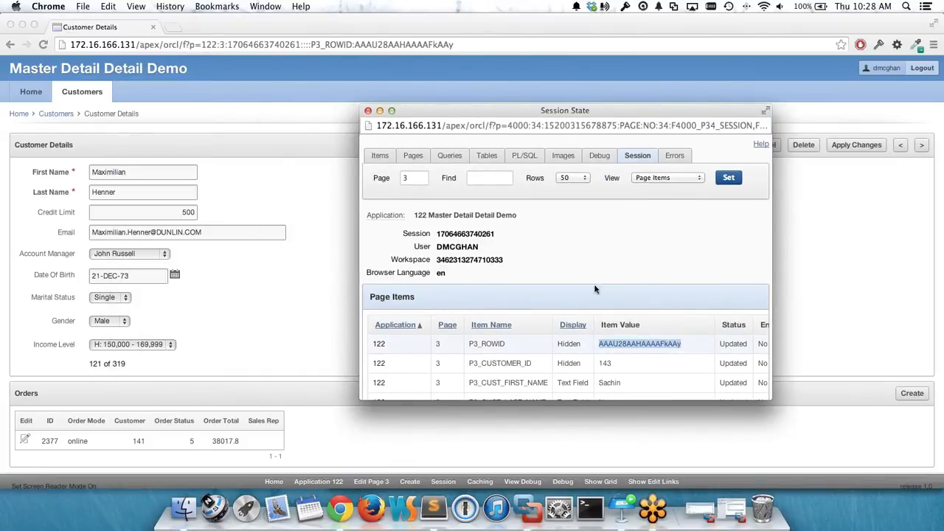
pyautogui.doubleClick(420, 45)
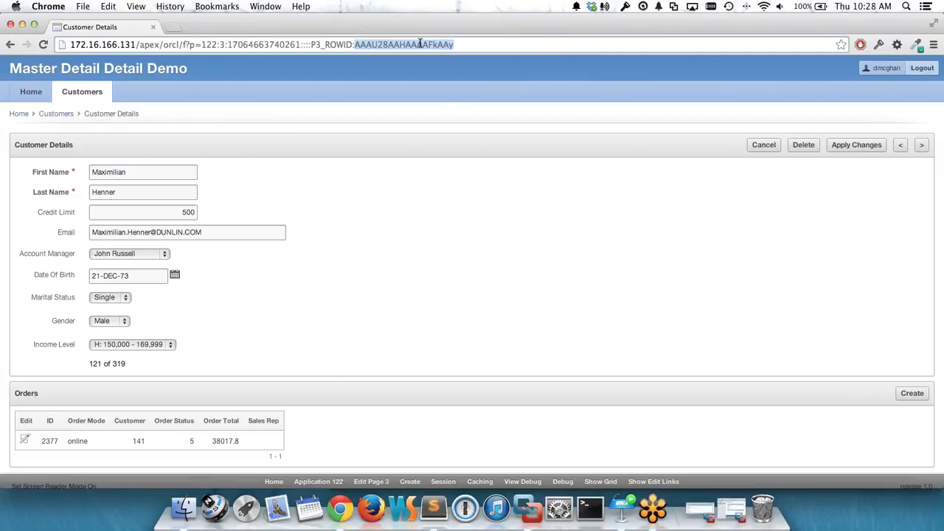
pyautogui.click(341, 508)
pyautogui.click(445, 397)
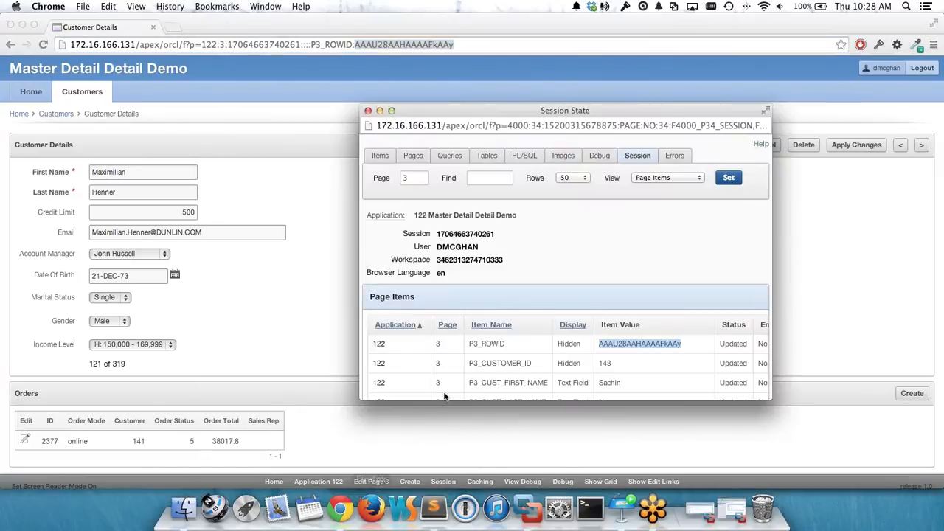
# - Examine the session state values of P3_ROWID, P3_CUSTOMER_ID and the other customer items against the record on the page
pyautogui.scroll(-5, 618, 343)
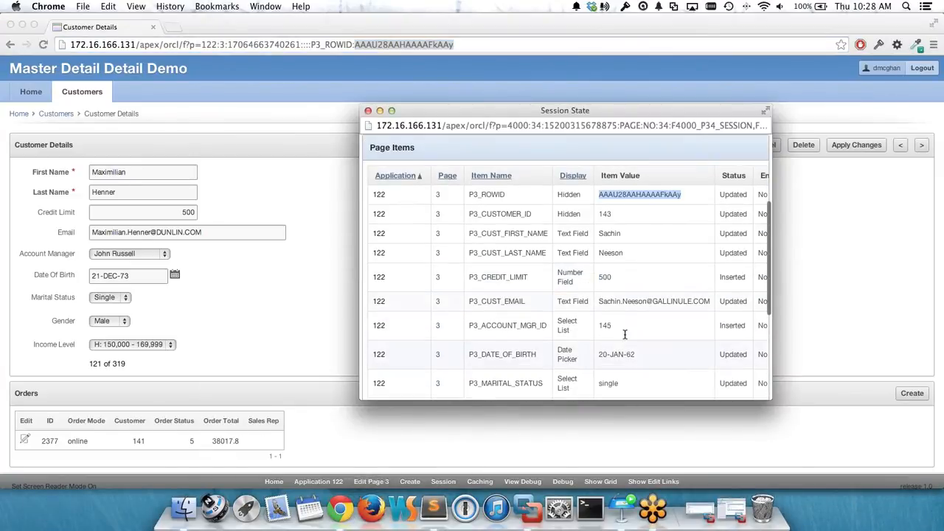
pyautogui.scroll(-1, 625, 334)
pyautogui.click(610, 220)
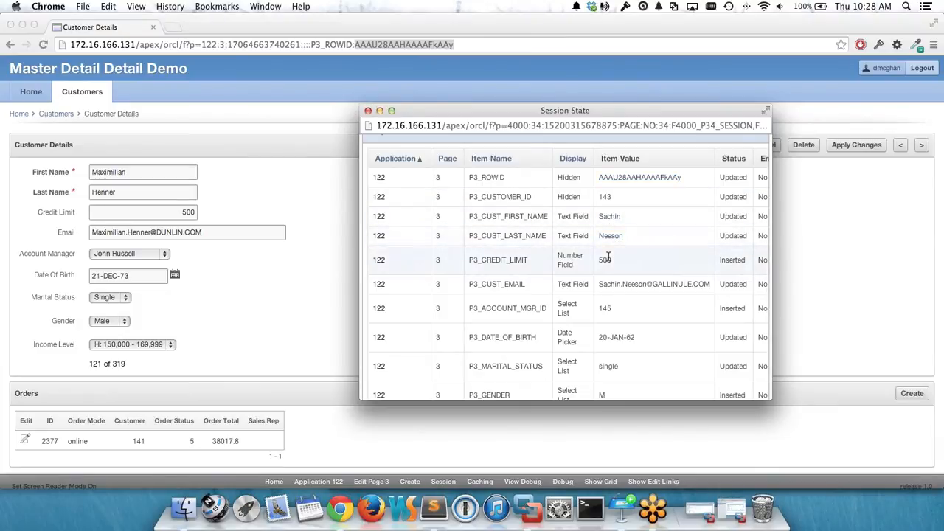
pyautogui.doubleClick(605, 196)
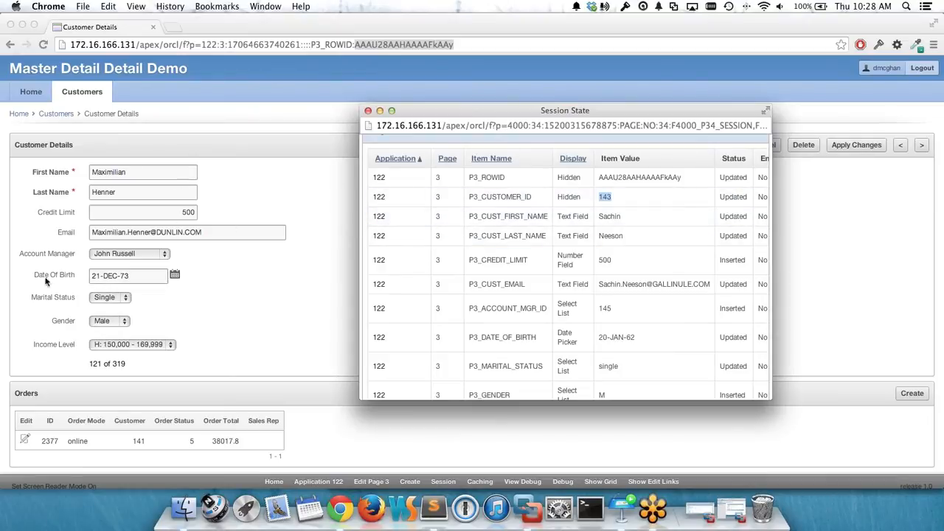
pyautogui.doubleClick(613, 179)
pyautogui.doubleClick(603, 197)
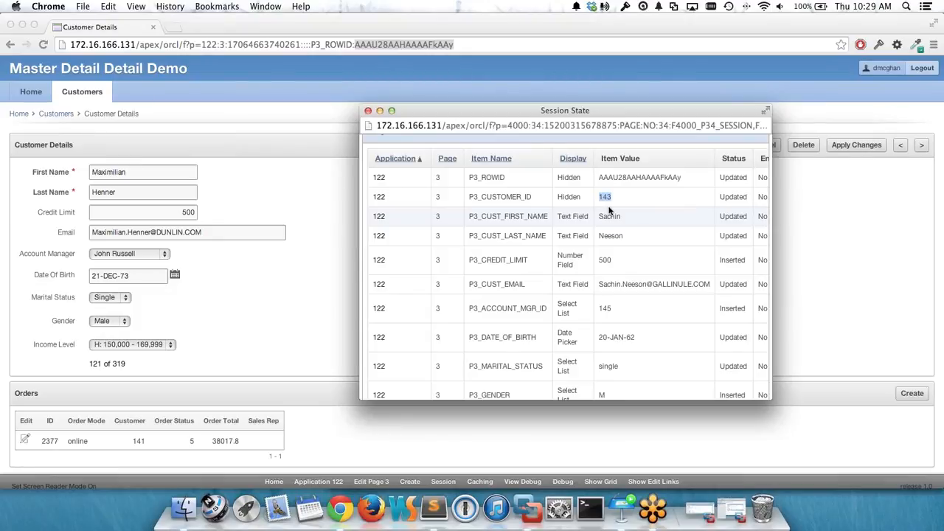
# - Check the session state status of P3_ROWID, P3_CUSTOMER_ID and P3_CUST_FIRST_NAME, and close the Session State window
pyautogui.doubleClick(728, 178)
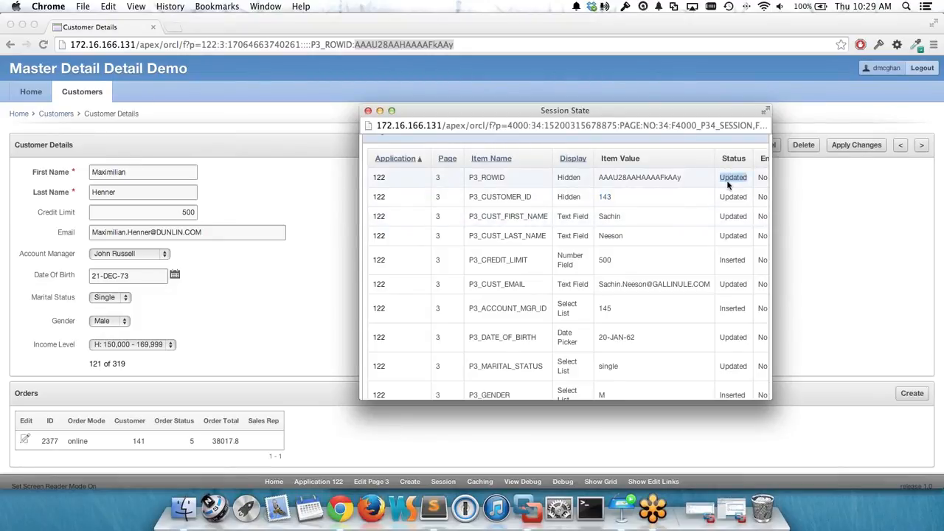
pyautogui.doubleClick(726, 198)
pyautogui.doubleClick(729, 216)
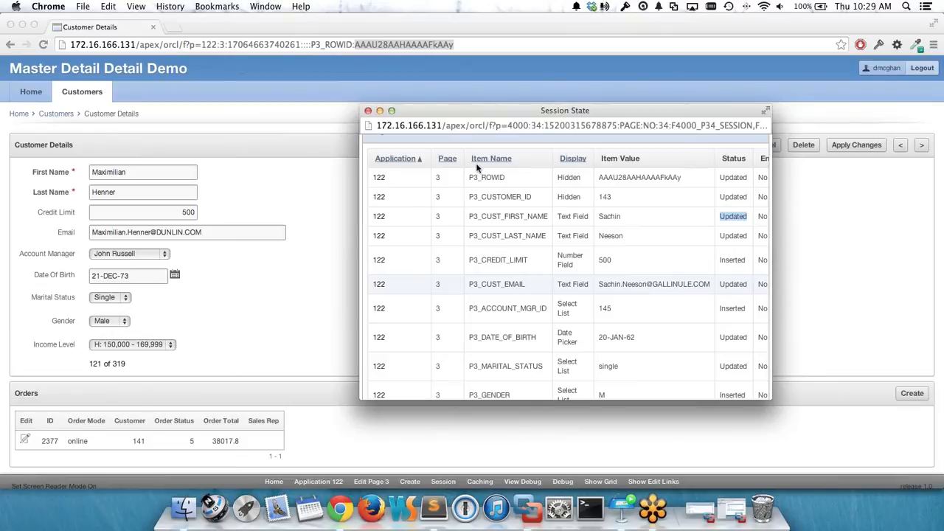
pyautogui.click(368, 111)
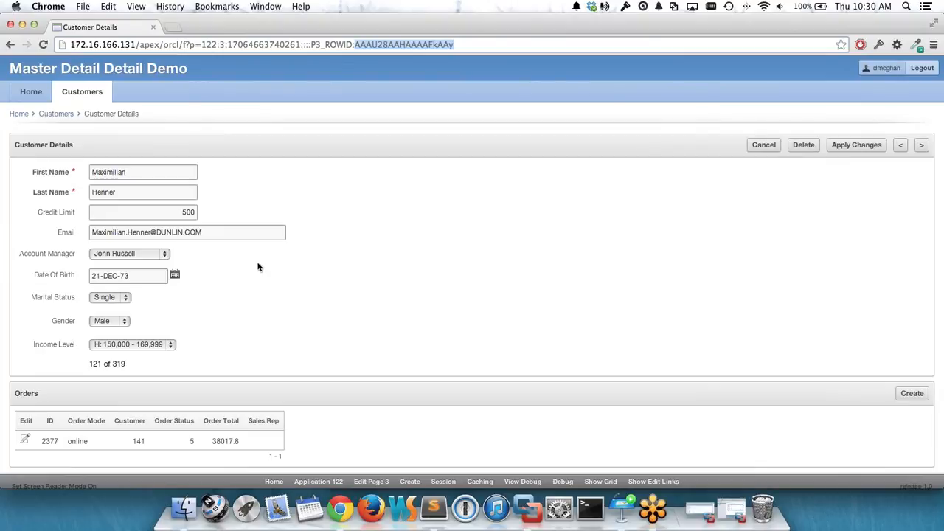
# - Start a computation for P3_CUSTOMER_ID on page 3 with the point Before Header and the type Item Value
pyautogui.click(379, 478)
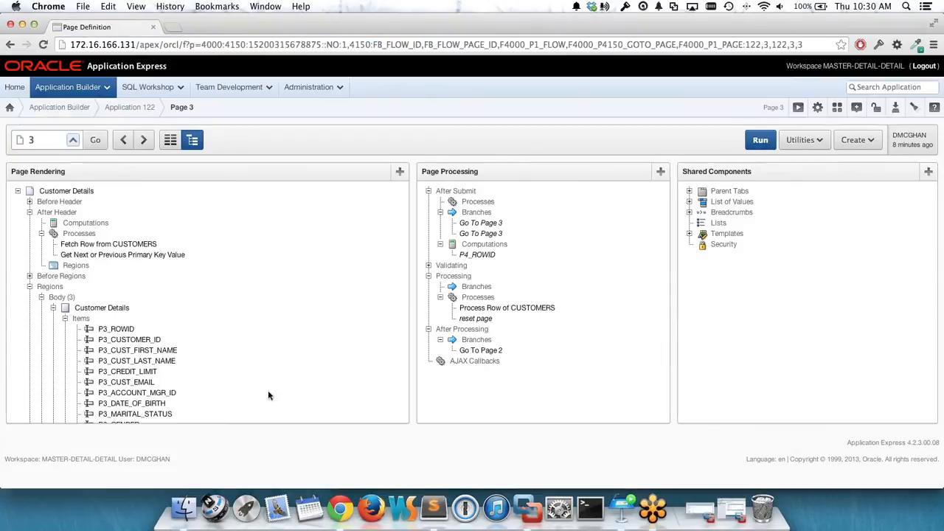
pyautogui.click(143, 340)
pyautogui.rightClick(143, 343)
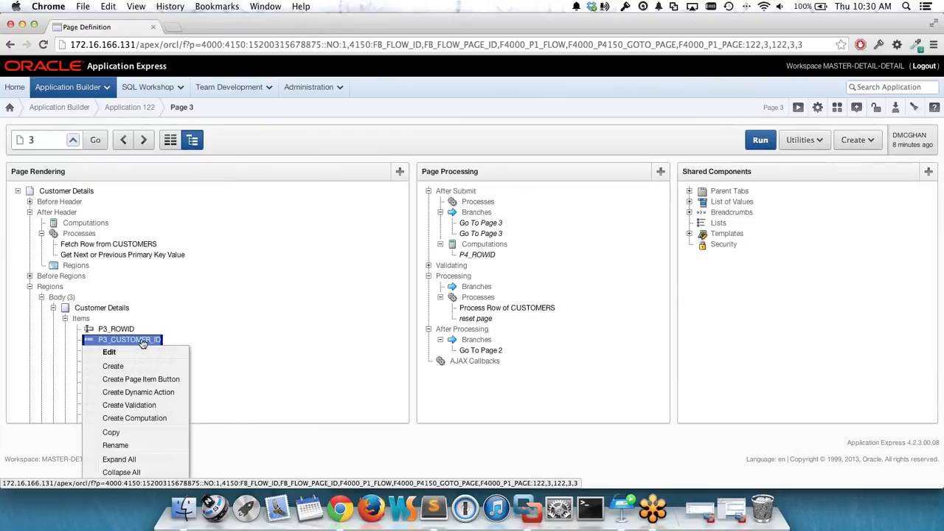
pyautogui.click(166, 418)
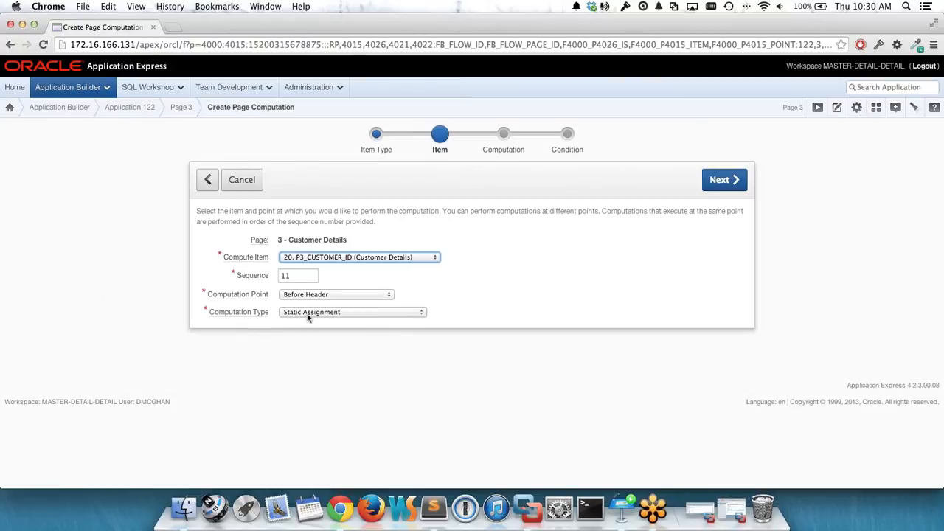
pyautogui.click(348, 311)
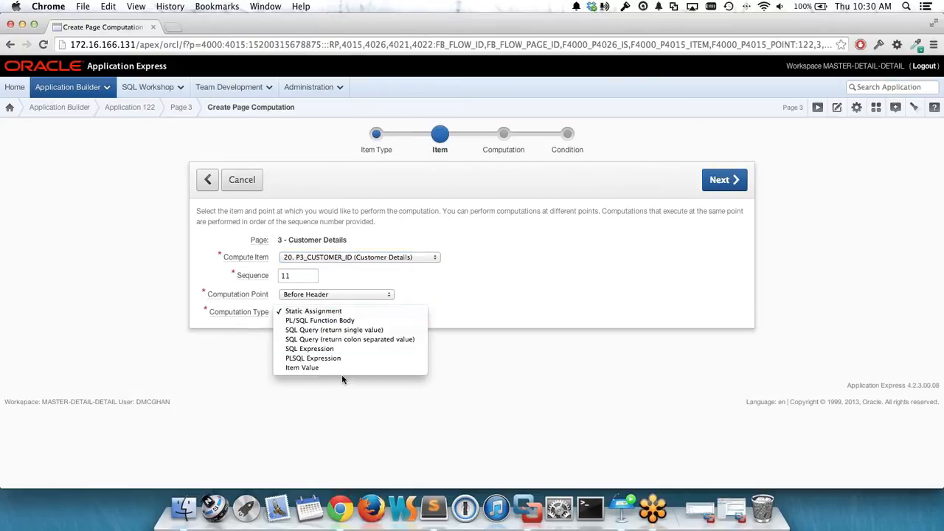
pyautogui.click(344, 367)
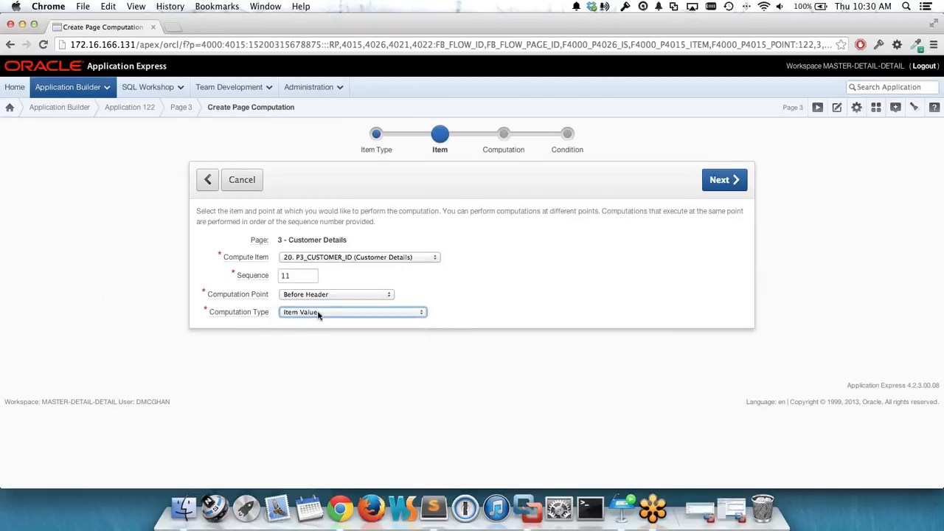
pyautogui.click(724, 182)
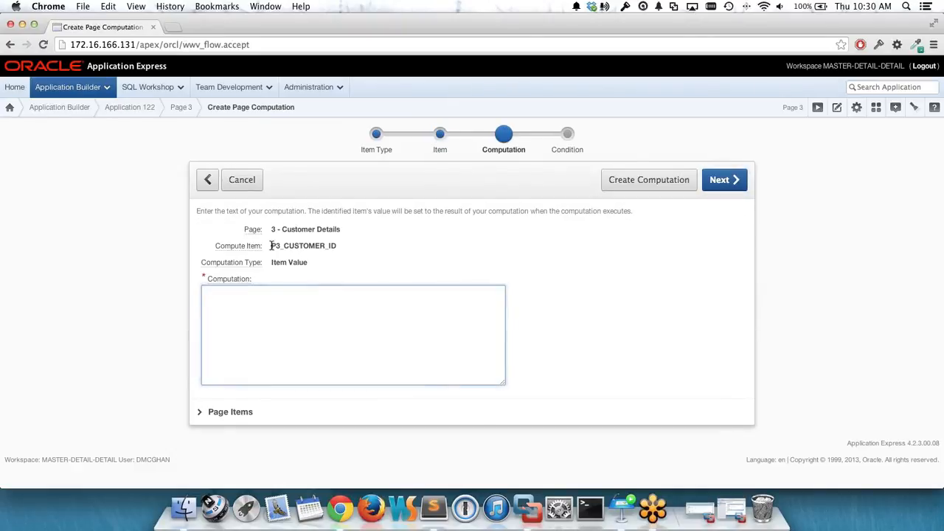
# - Enter P3_CUSTOMER_ID as the computation's source item, create the computation and run page 3
pyautogui.moveTo(270, 246); pyautogui.dragTo(342, 245)
pyautogui.press('super+c')
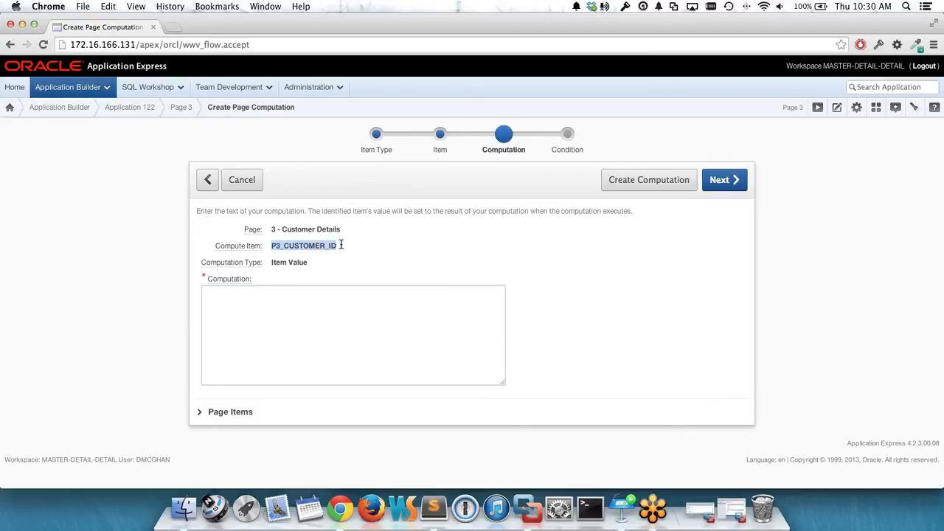
pyautogui.click(342, 318)
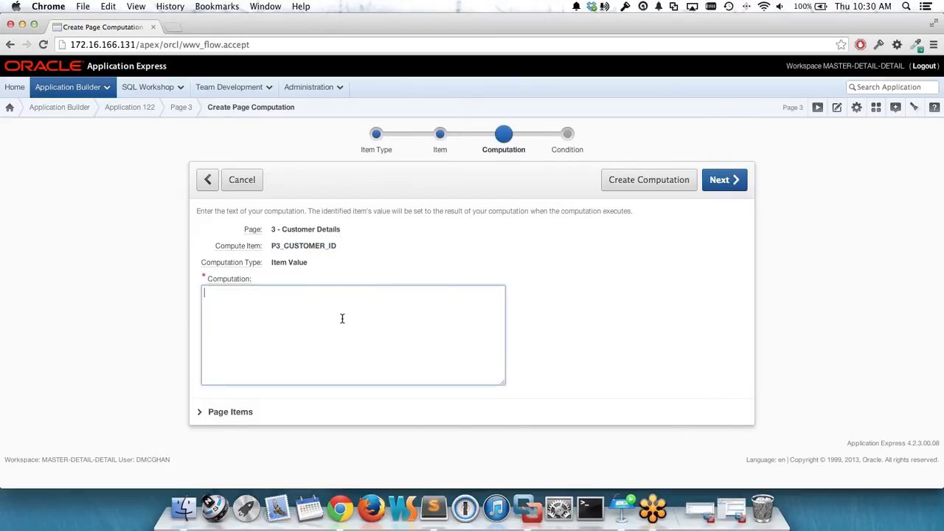
pyautogui.press('super+v')
pyautogui.click(661, 183)
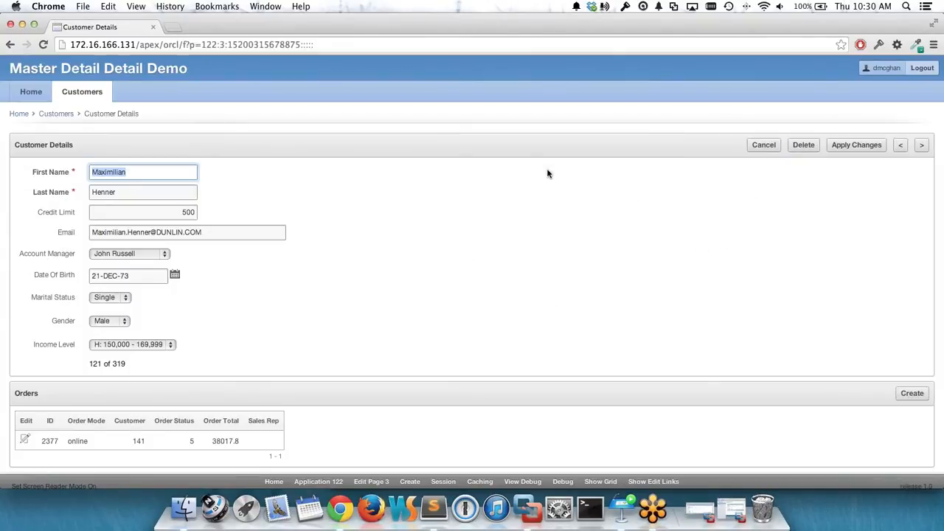
# - Open the order's first line item, check the customer name in the expanded Customers region, and return to Customer Details
pyautogui.click(24, 440)
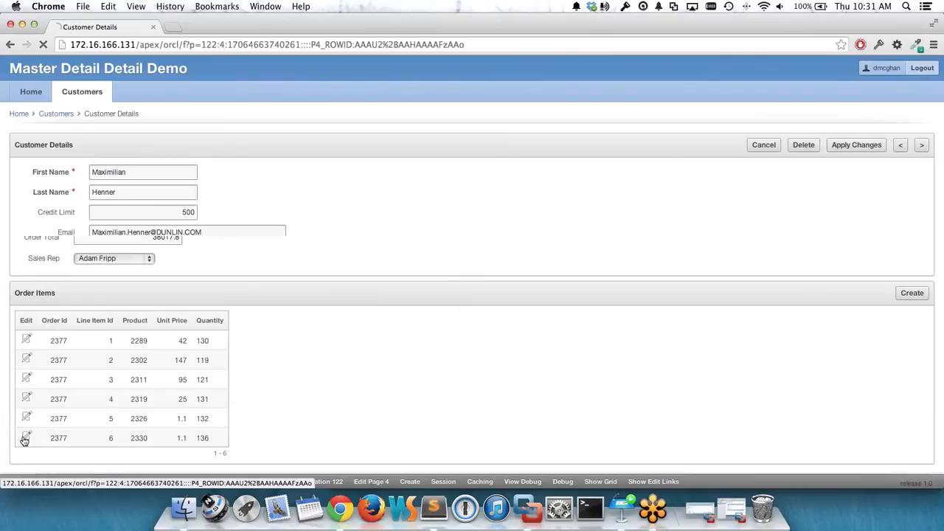
pyautogui.click(25, 340)
pyautogui.click(21, 283)
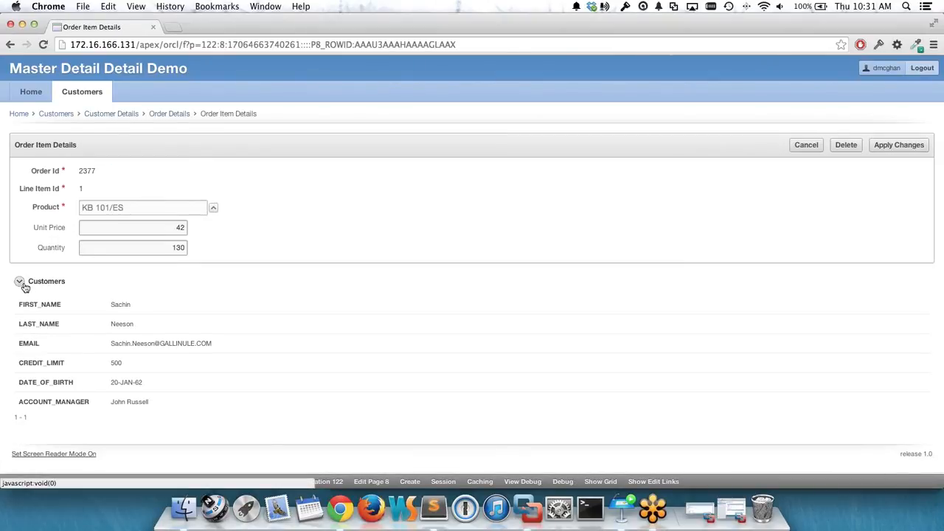
pyautogui.doubleClick(125, 303)
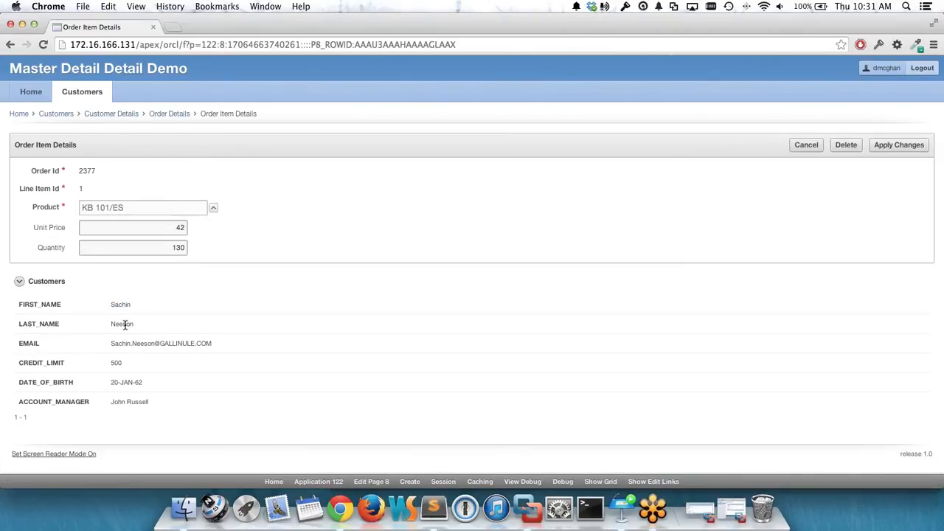
pyautogui.doubleClick(126, 323)
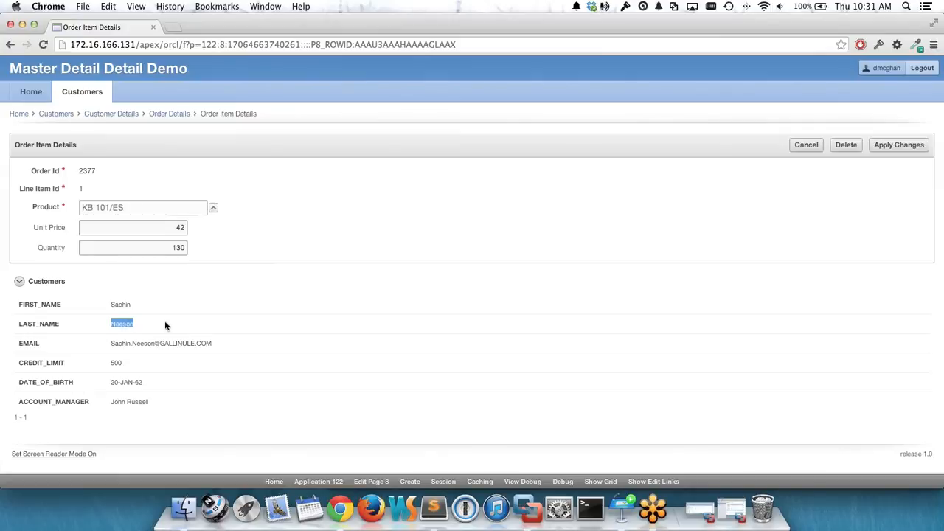
pyautogui.click(127, 115)
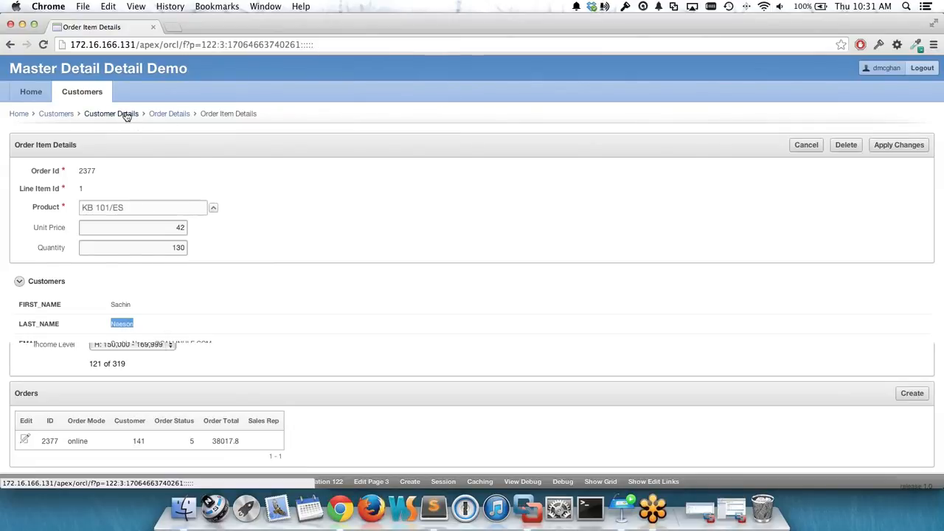
# - Move page 3's P3_CUSTOMER_ID computation from Before Header to After Regions and run the page
pyautogui.click(391, 486)
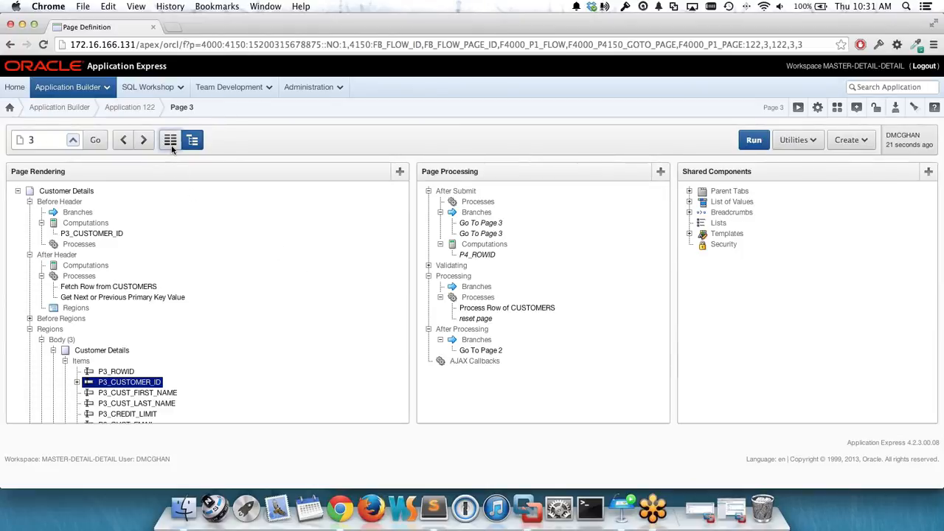
pyautogui.click(81, 235)
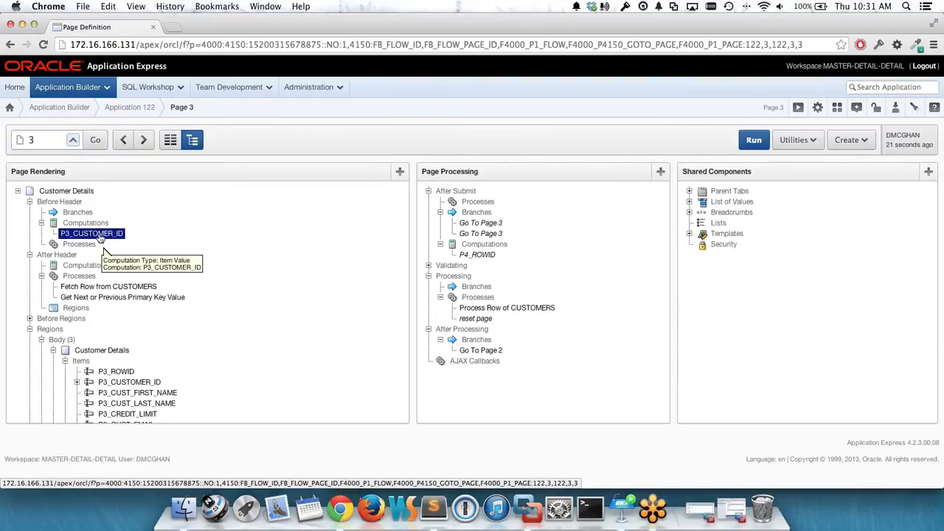
pyautogui.click(126, 288)
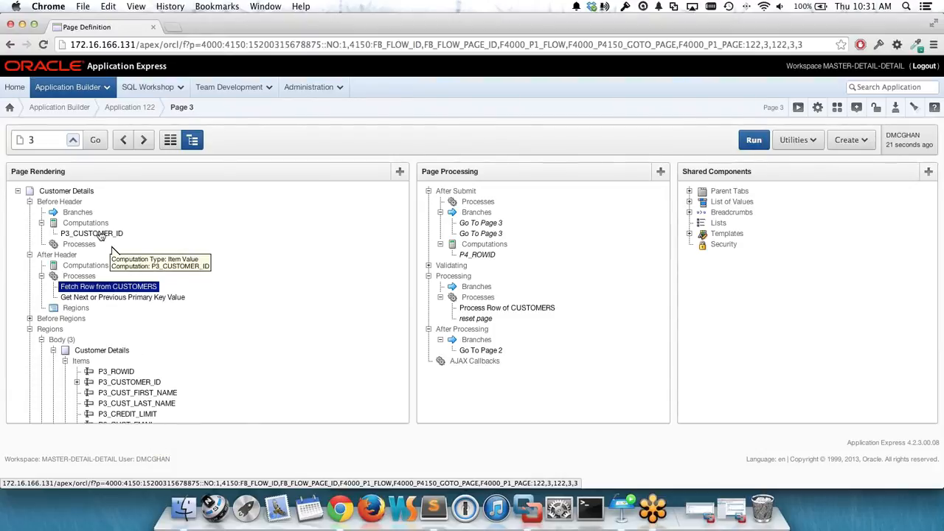
pyautogui.moveTo(101, 235); pyautogui.dragTo(77, 383)
pyautogui.scroll(-5, 185, 254)
pyautogui.scroll(-3, 185, 255)
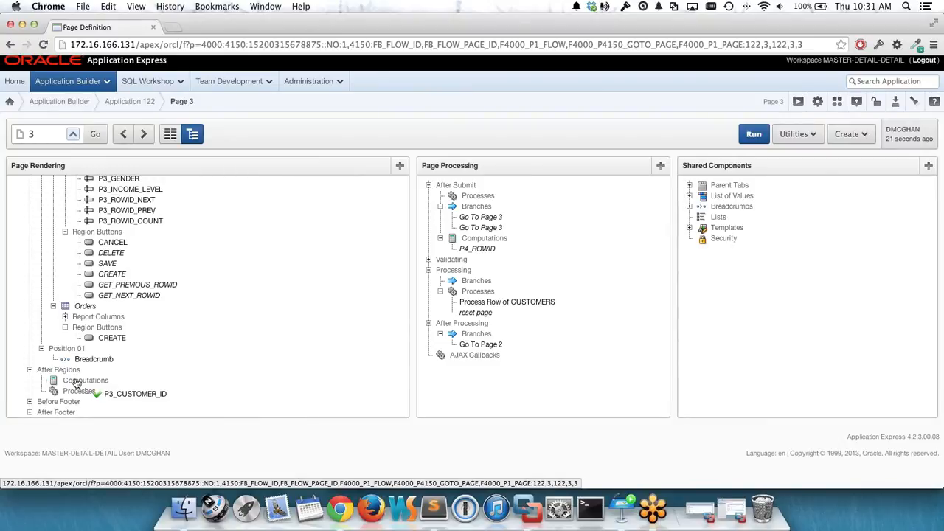
pyautogui.moveTo(76, 384); pyautogui.dragTo(78, 384)
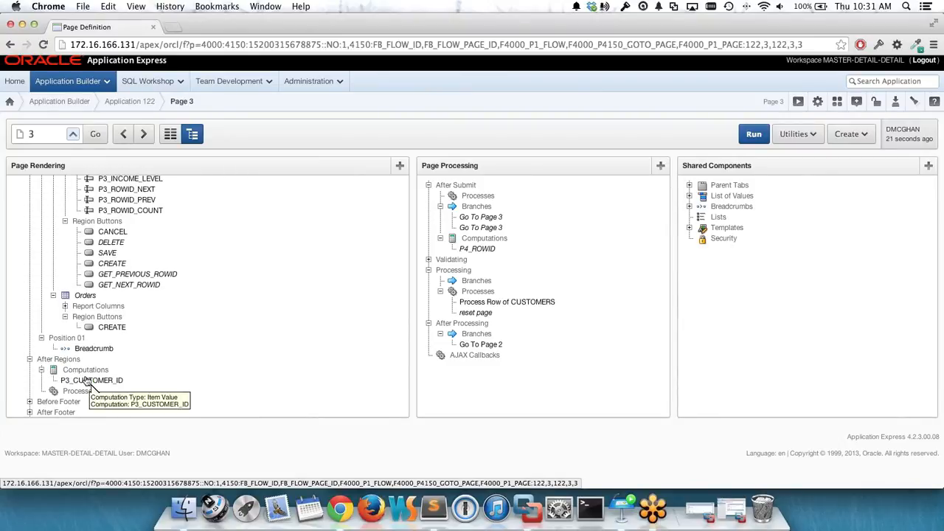
pyautogui.click(750, 137)
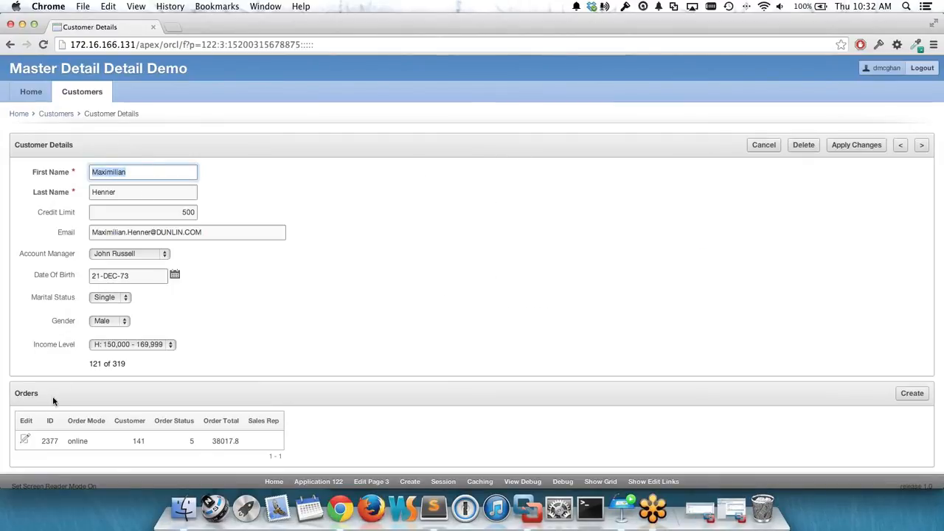
# - Open the order's first line item, check the customer record in the expanded Customers region, and switch to Keynote
pyautogui.click(25, 441)
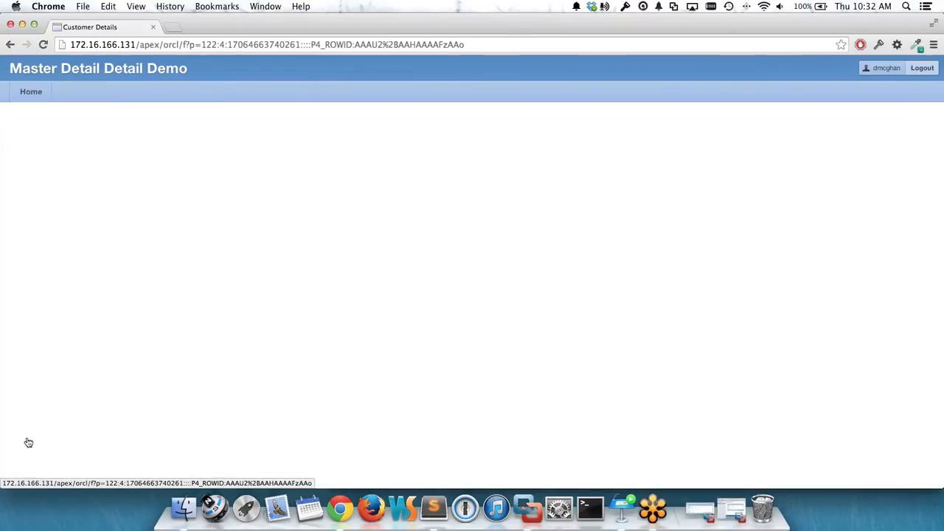
pyautogui.click(26, 340)
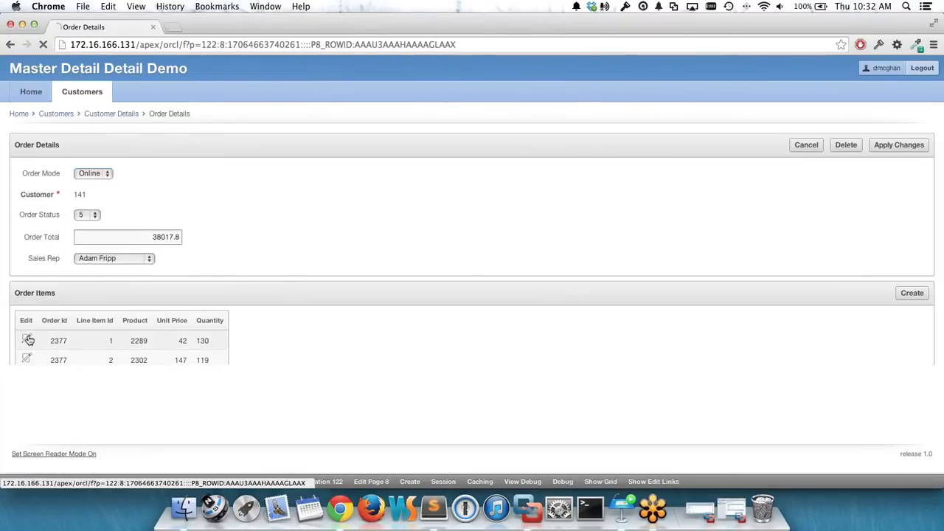
pyautogui.click(20, 282)
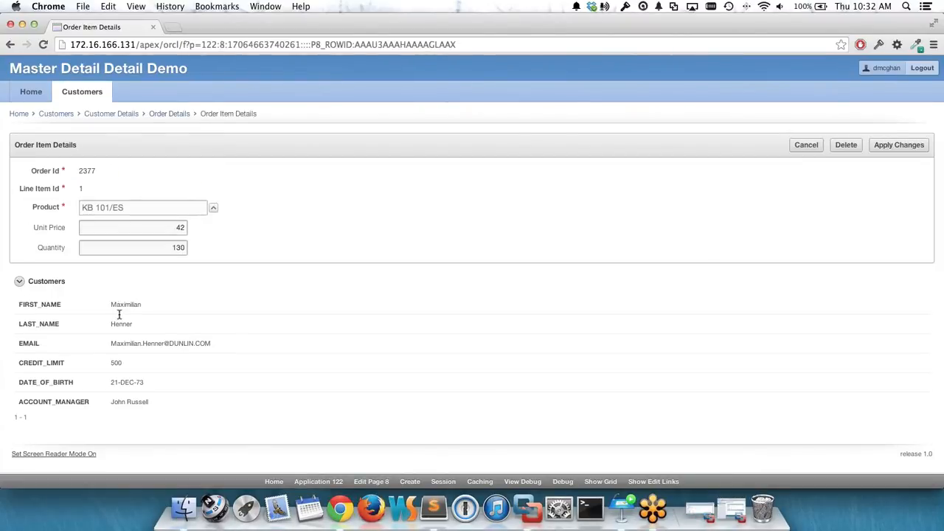
pyautogui.moveTo(109, 302); pyautogui.dragTo(139, 358)
pyautogui.click(139, 358)
pyautogui.click(626, 508)
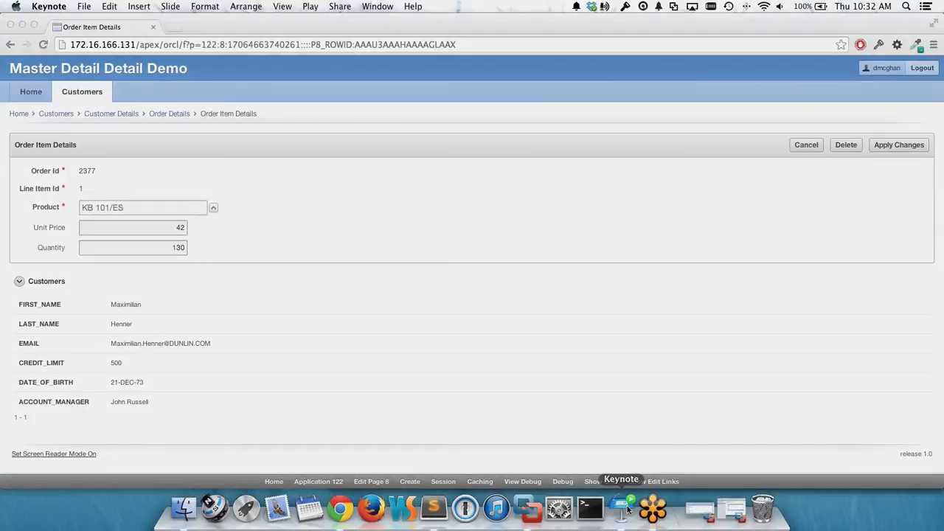
# - Switch to Chrome, set the order's Order Mode to Direct without applying it, open its first line item and cancel back to Order Details
pyautogui.press('Right')
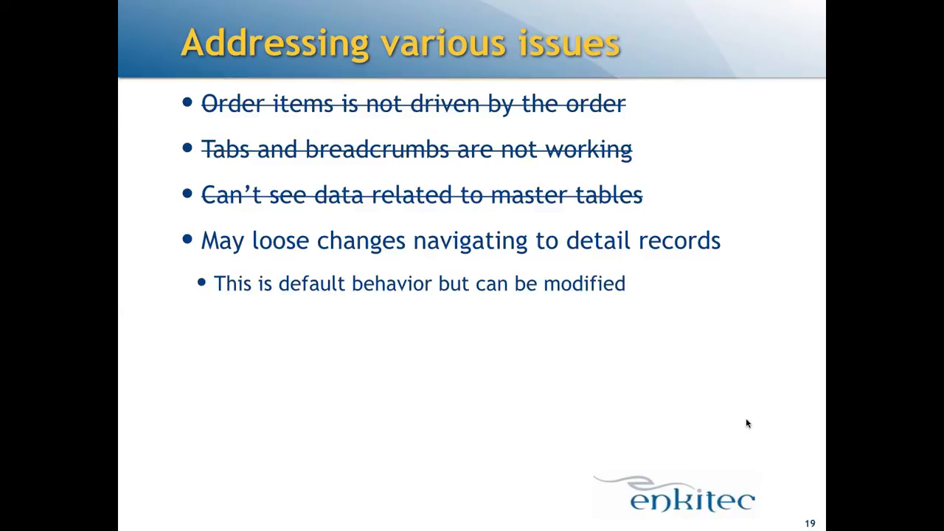
pyautogui.press('super+Tab')
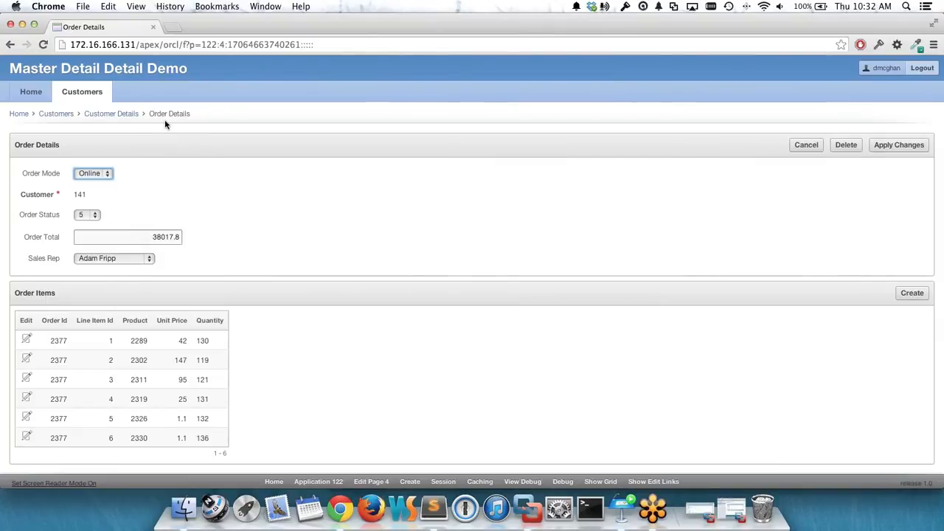
pyautogui.click(88, 177)
pyautogui.press('Up')
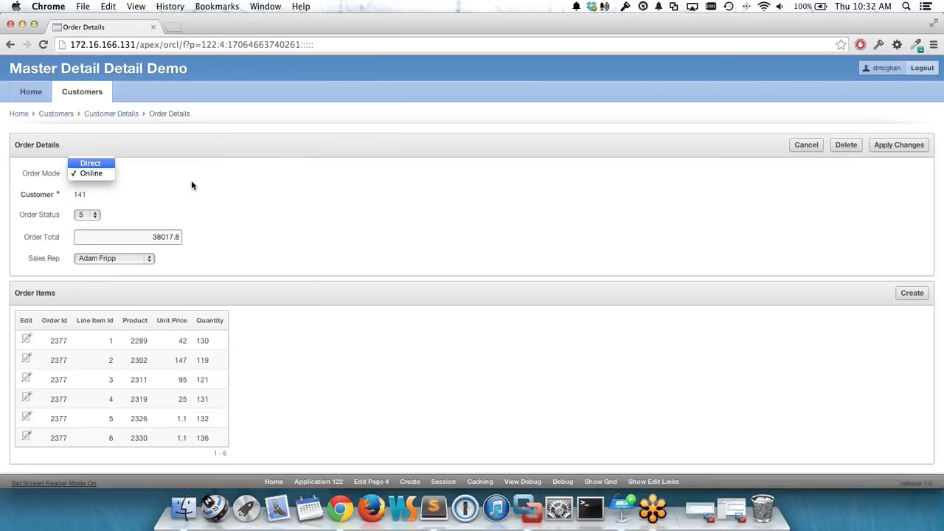
pyautogui.press('Return')
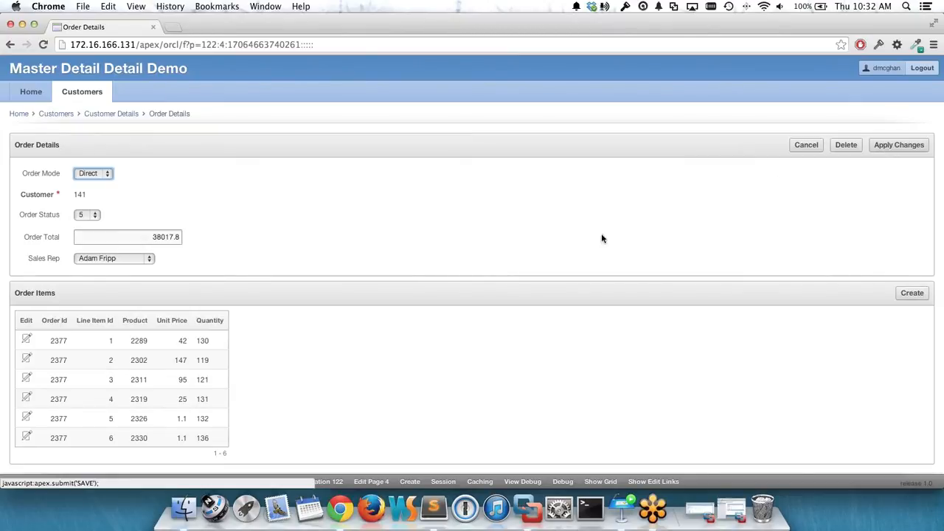
pyautogui.click(26, 340)
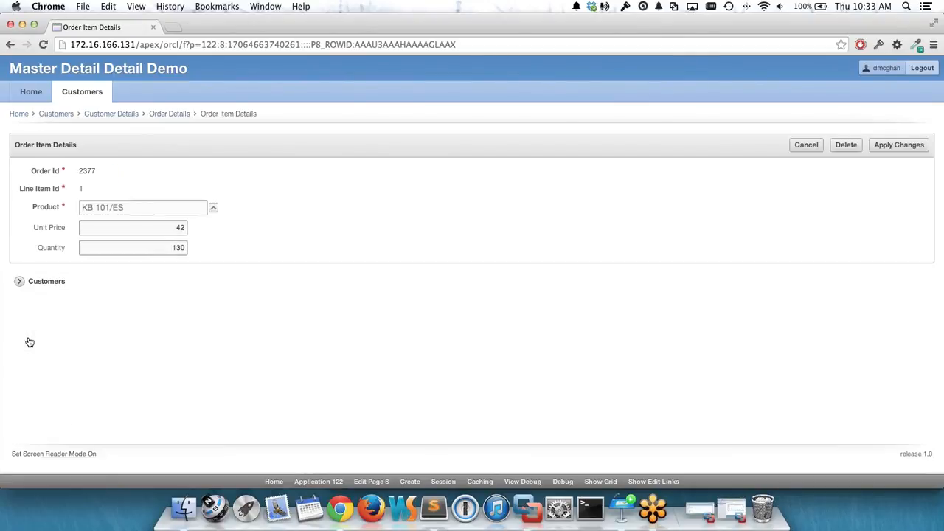
pyautogui.click(796, 147)
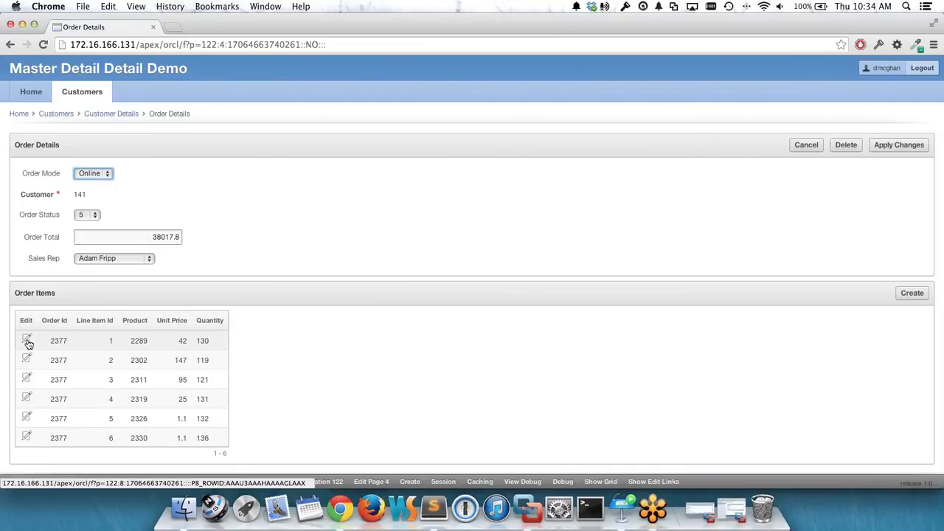
# - Open page 4's definition, select the Process Row of ORDERS process and run the page
pyautogui.click(366, 482)
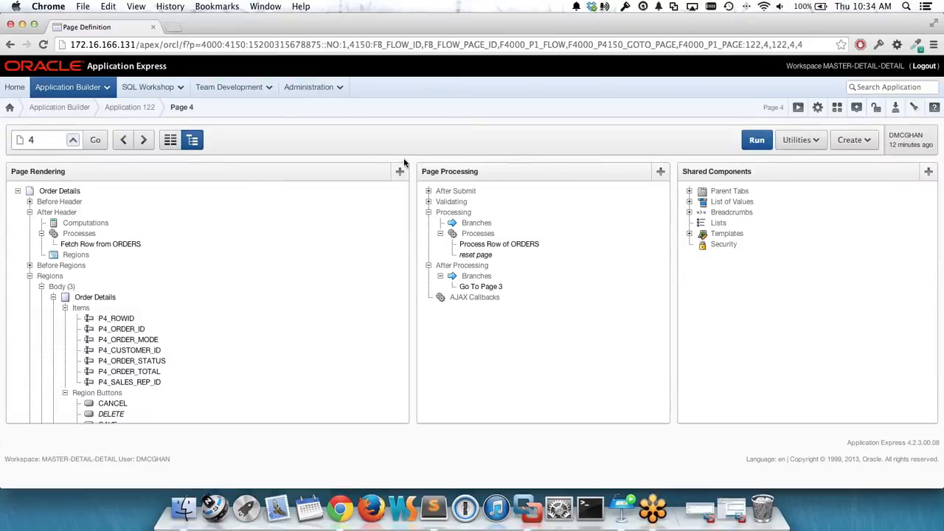
pyautogui.click(517, 244)
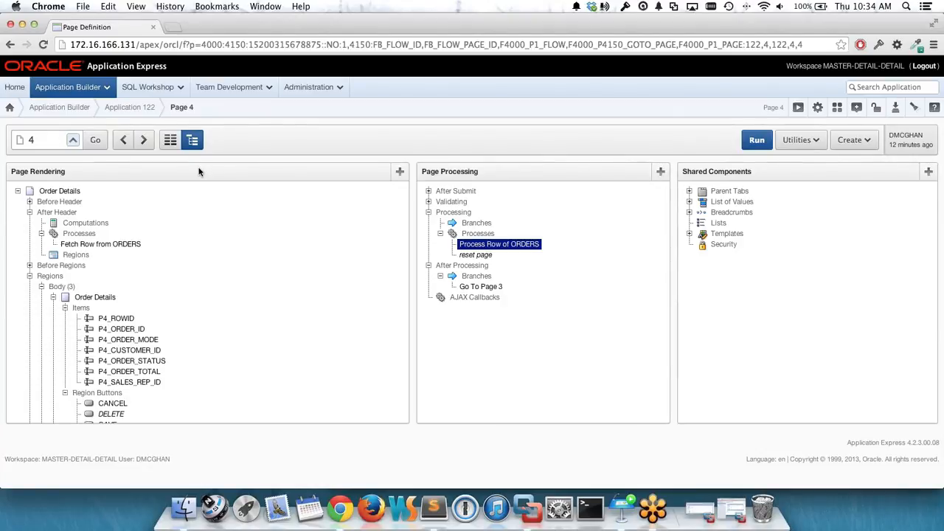
pyautogui.click(747, 145)
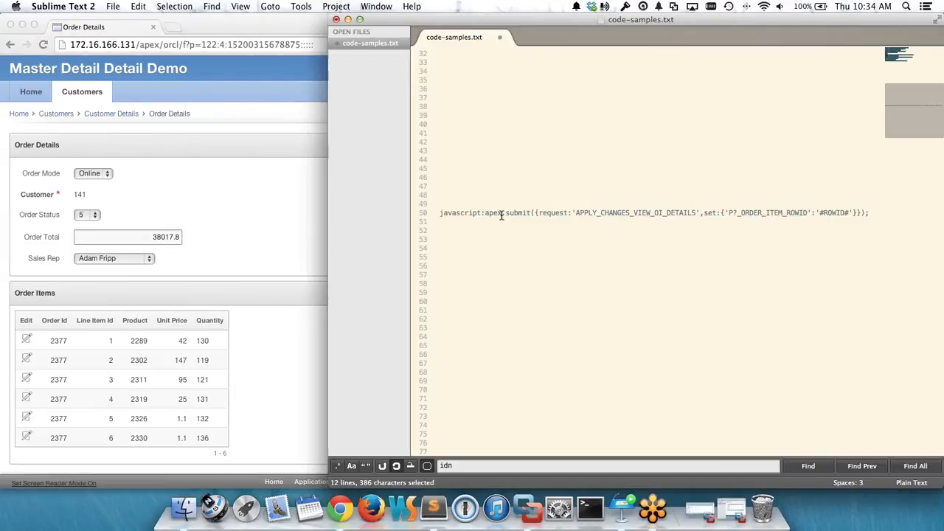
# - In Sublime Text 2, examine the apex.submit call on line 50 of code-samples.txt, especially its request option and value
pyautogui.moveTo(484, 212); pyautogui.dragTo(578, 212)
pyautogui.click(535, 212)
pyautogui.click(614, 212)
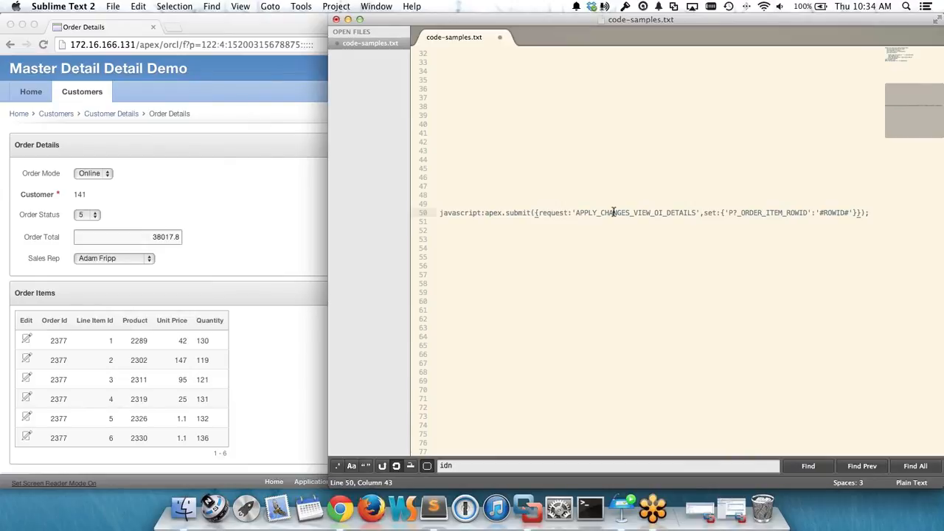
pyautogui.doubleClick(544, 213)
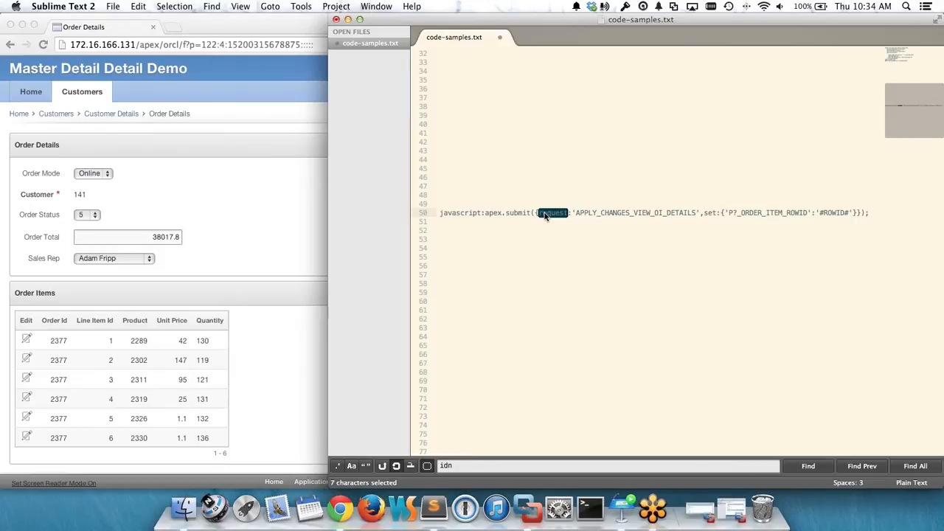
pyautogui.doubleClick(590, 213)
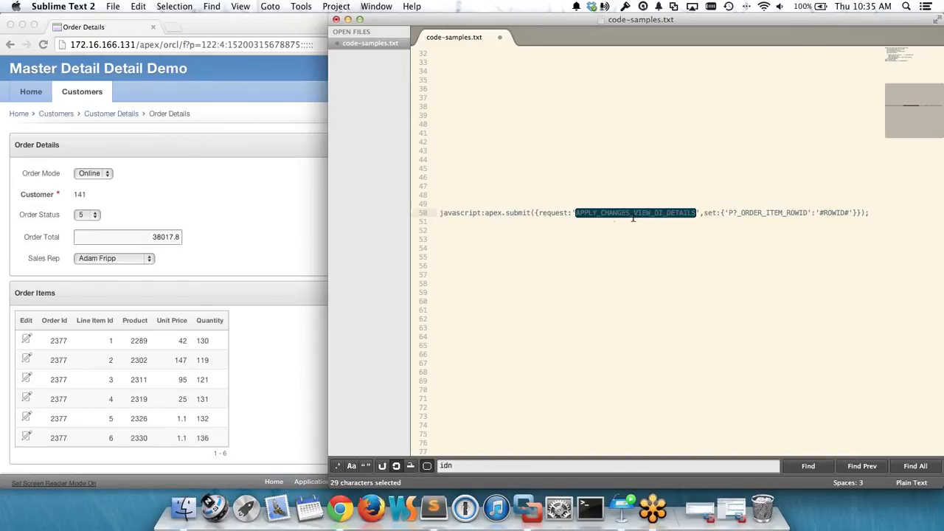
# - Back in Chrome, open page 4's Process Row of ORDERS process, examine its valid update request values, and cancel out
pyautogui.click(285, 200)
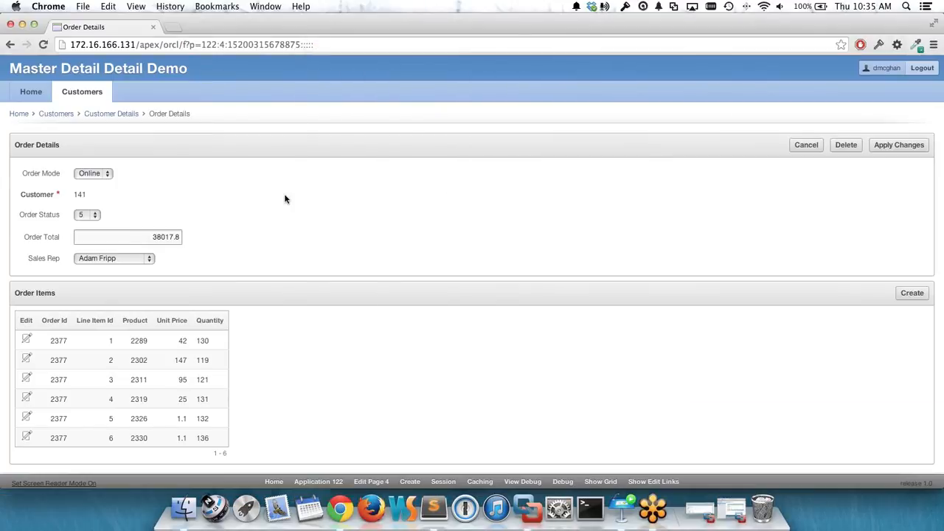
pyautogui.click(372, 482)
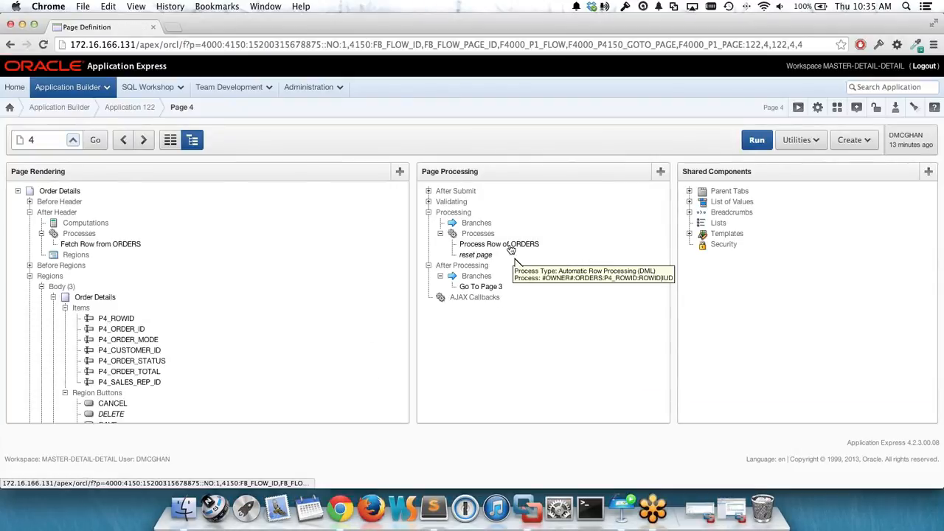
pyautogui.click(511, 248)
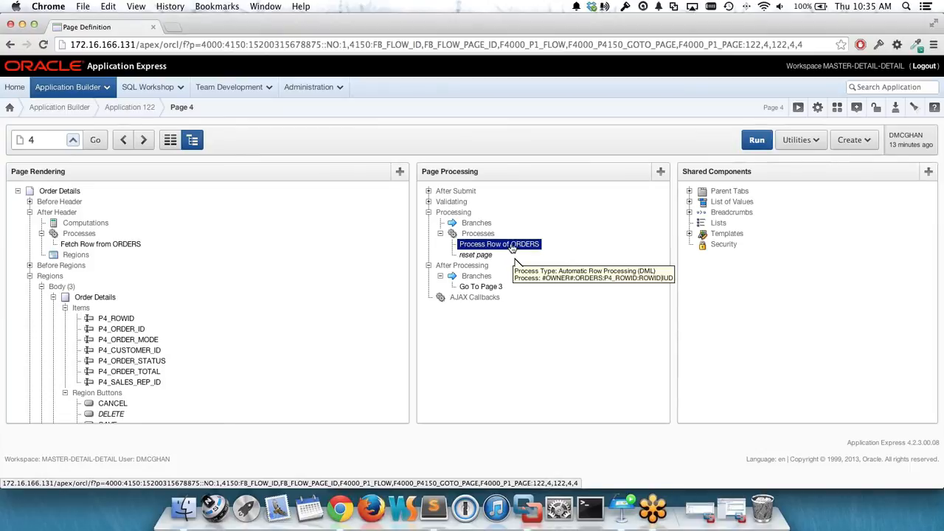
pyautogui.click(513, 248)
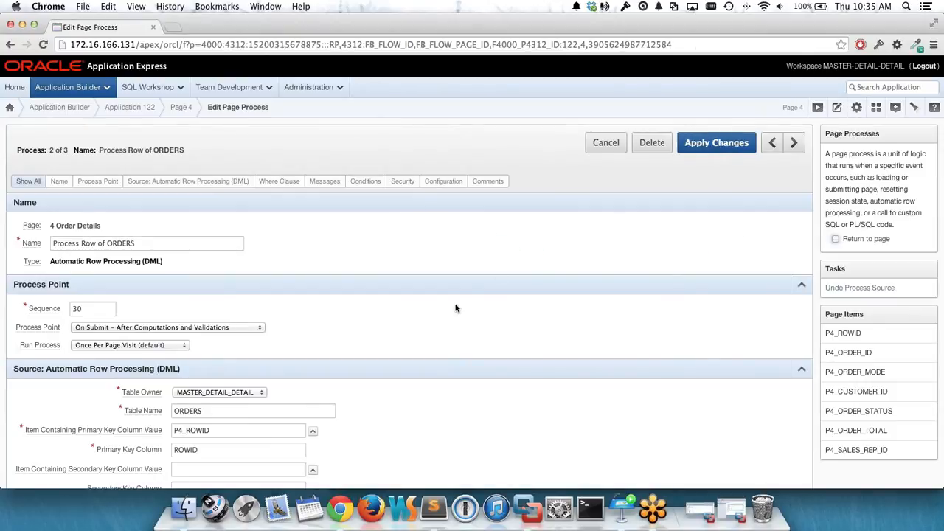
pyautogui.scroll(-5, 456, 308)
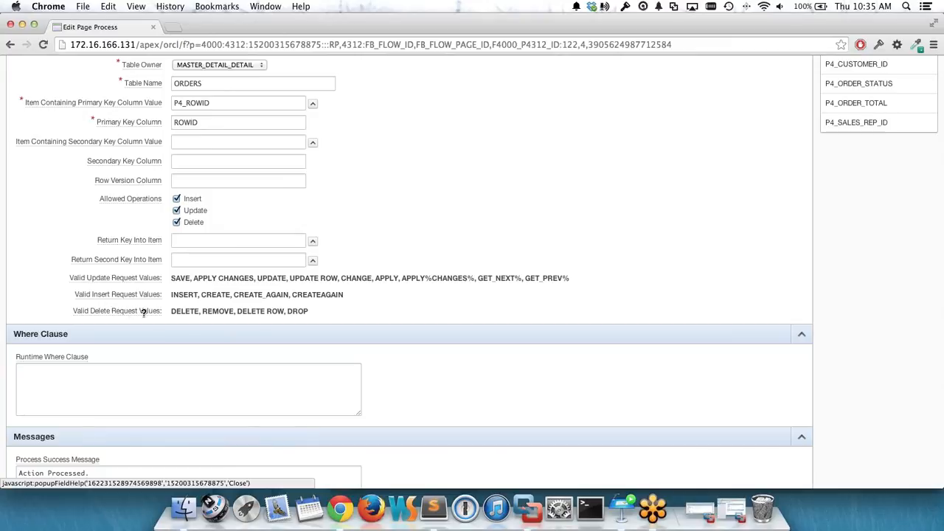
pyautogui.doubleClick(175, 278)
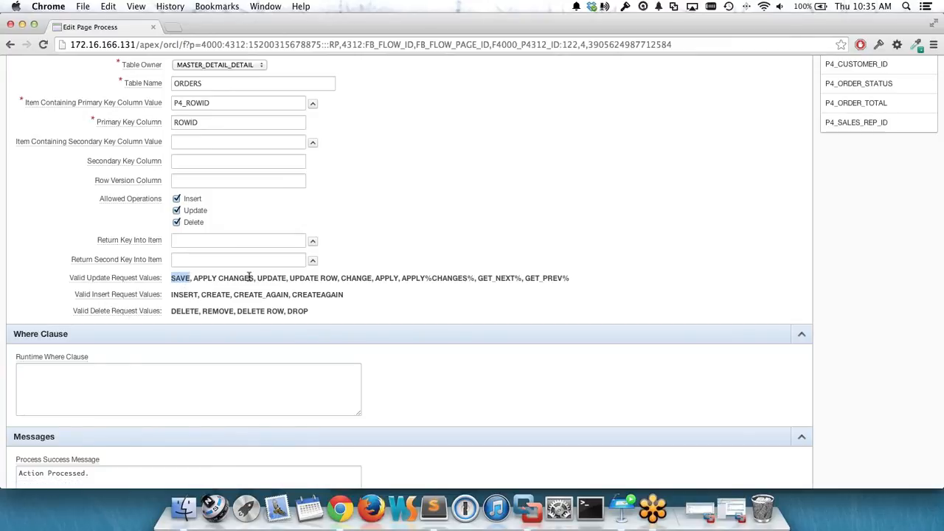
pyautogui.moveTo(402, 278); pyautogui.dragTo(476, 278)
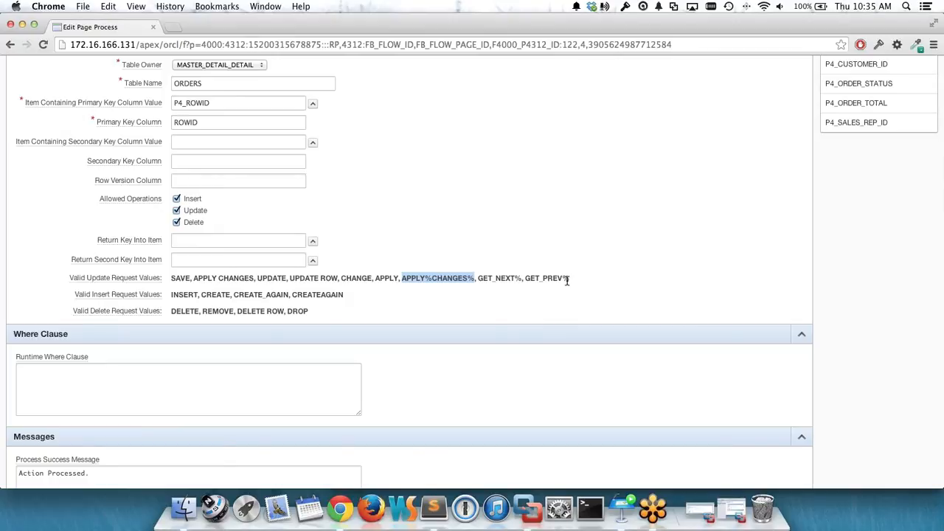
pyautogui.scroll(5, 583, 286)
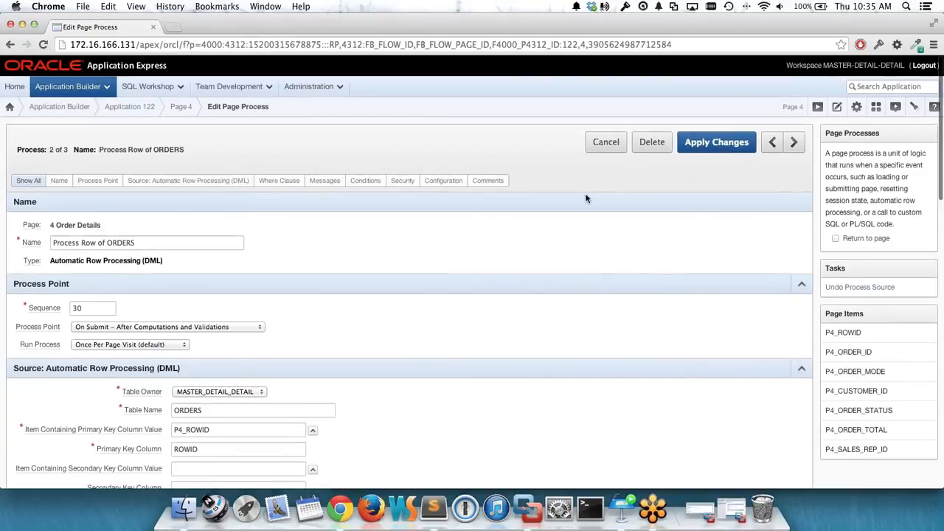
pyautogui.click(601, 146)
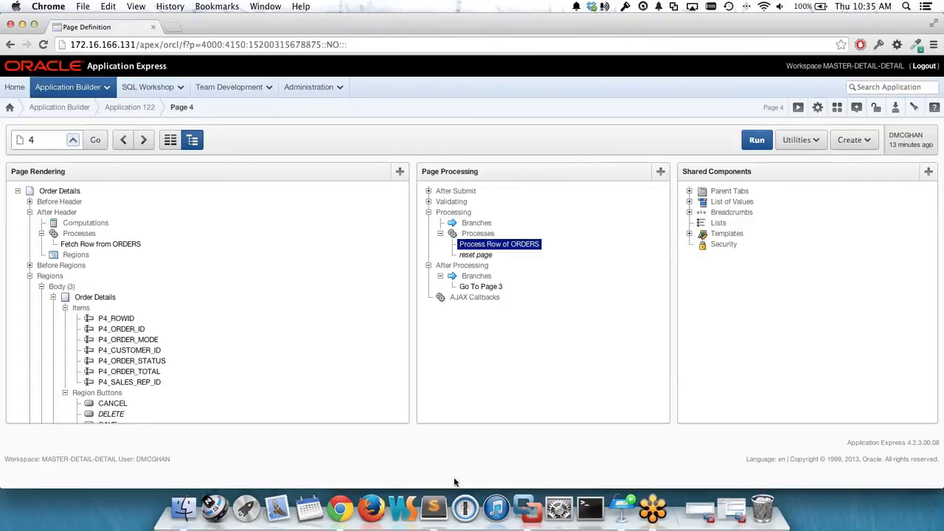
# - In Sublime Text 2, review the set option of the apex.submit call on line 50 and copy the whole javascript line
pyautogui.click(434, 508)
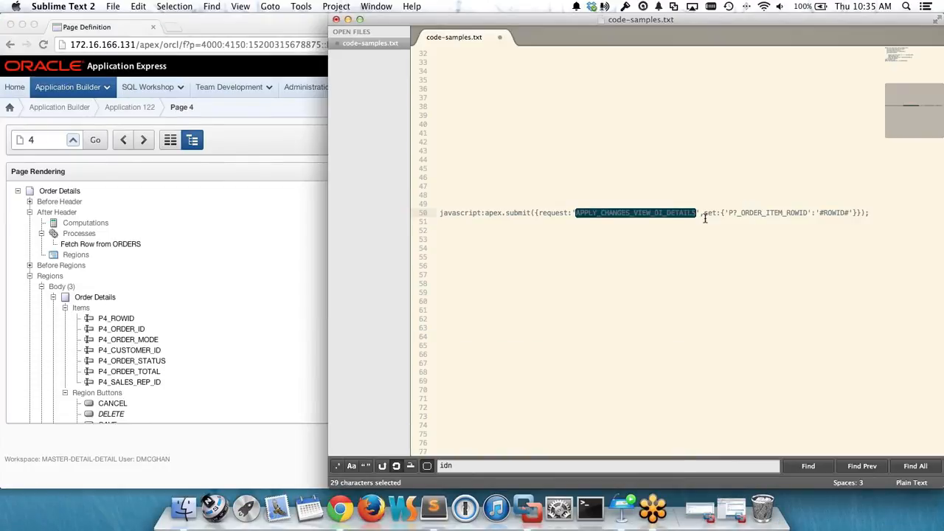
pyautogui.doubleClick(708, 214)
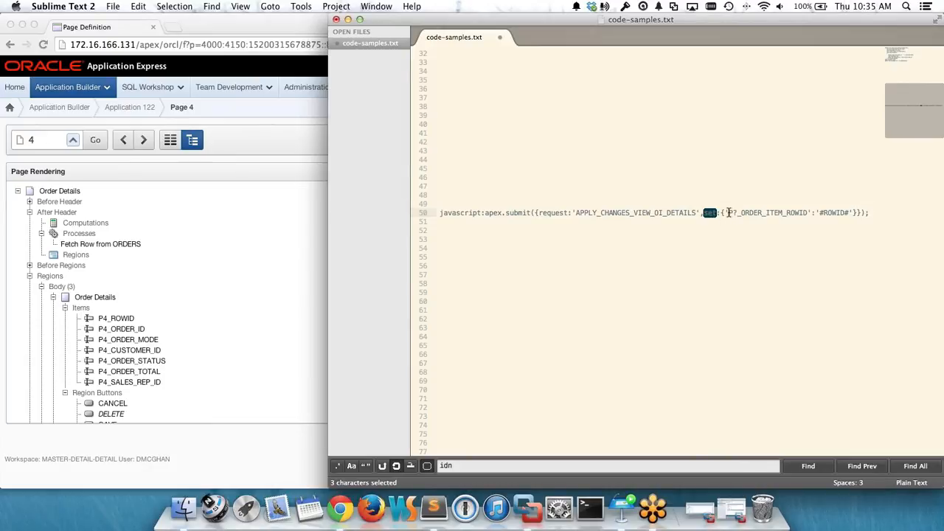
pyautogui.doubleClick(754, 214)
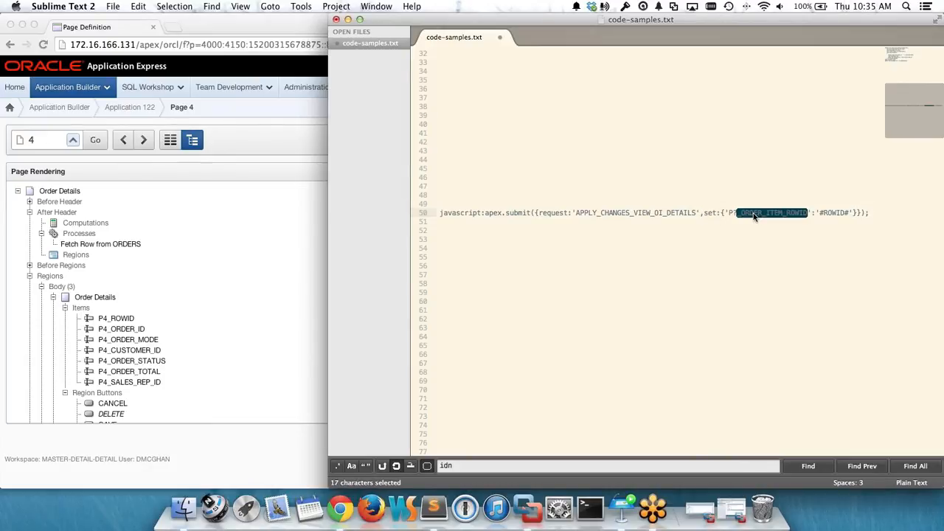
pyautogui.doubleClick(835, 212)
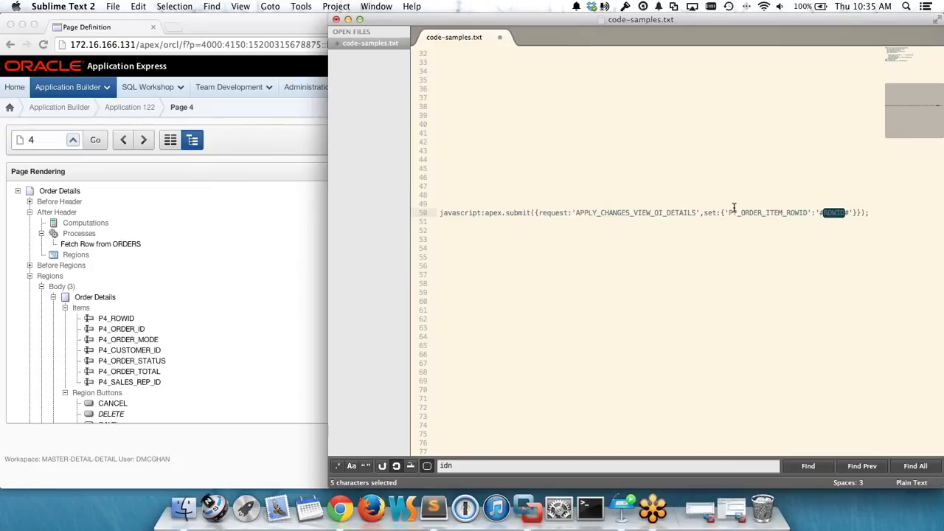
pyautogui.click(869, 212)
pyautogui.moveTo(869, 212); pyautogui.dragTo(440, 218)
pyautogui.press('super+c')
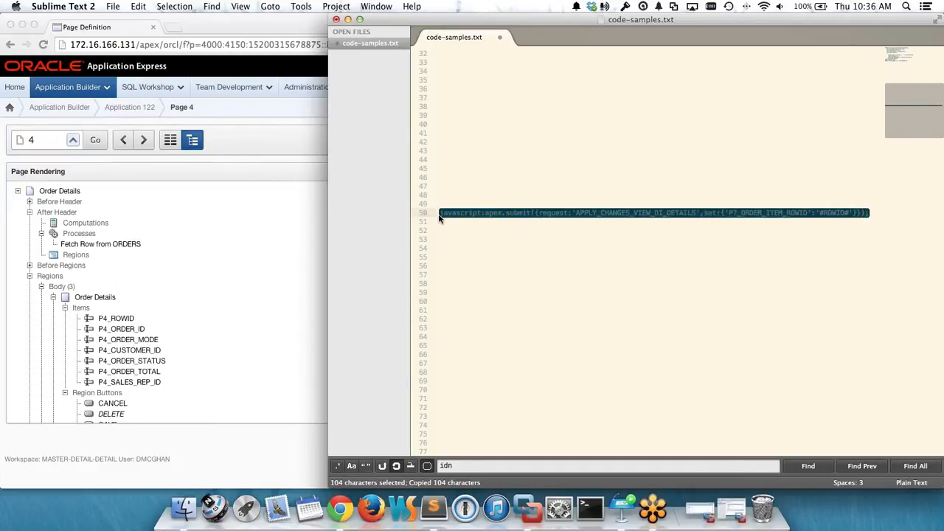
# - Return to page 4's definition in Chrome and open the ROWID column attributes of the Order Items report
pyautogui.click(282, 174)
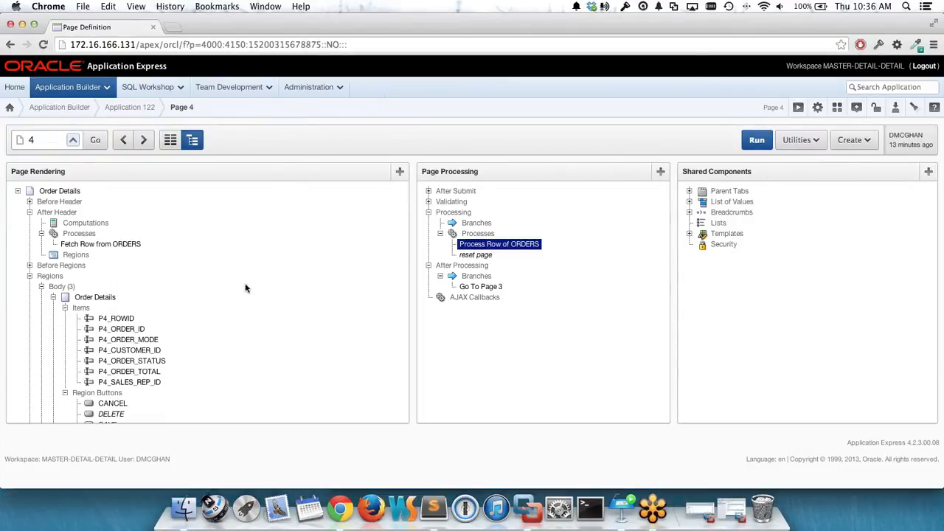
pyautogui.scroll(-1, 189, 326)
pyautogui.scroll(-5, 188, 326)
pyautogui.click(88, 307)
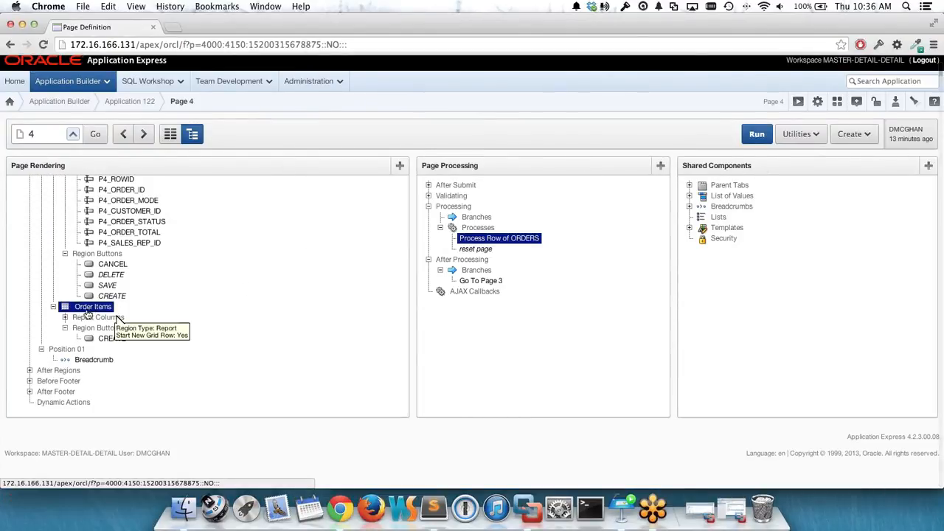
pyautogui.click(66, 318)
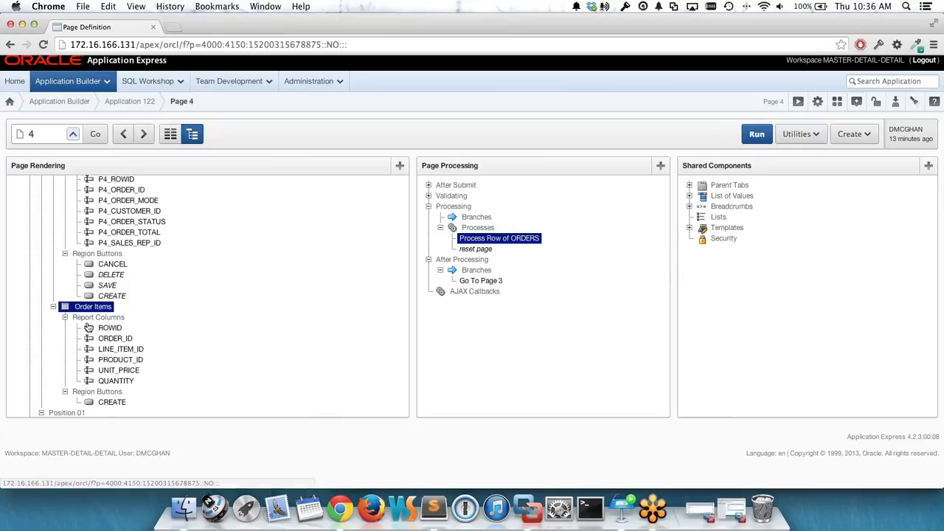
pyautogui.click(107, 329)
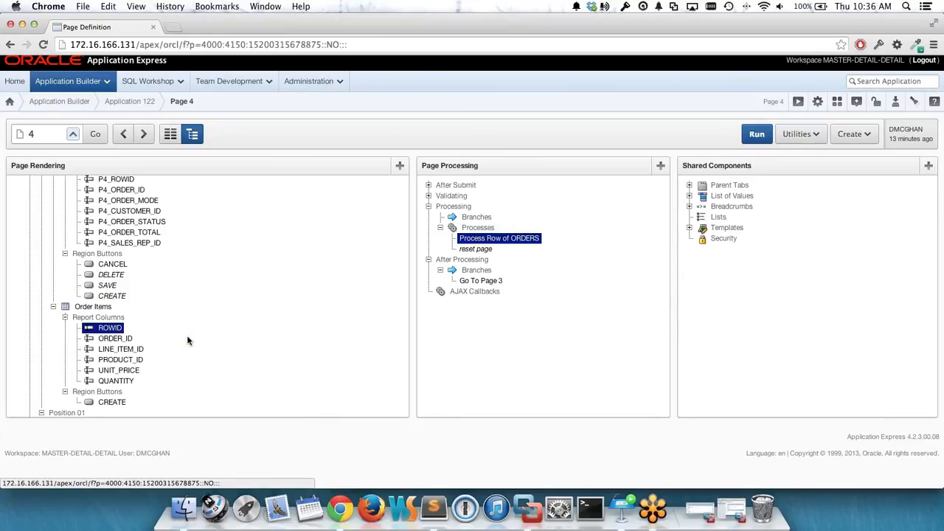
pyautogui.doubleClick(106, 329)
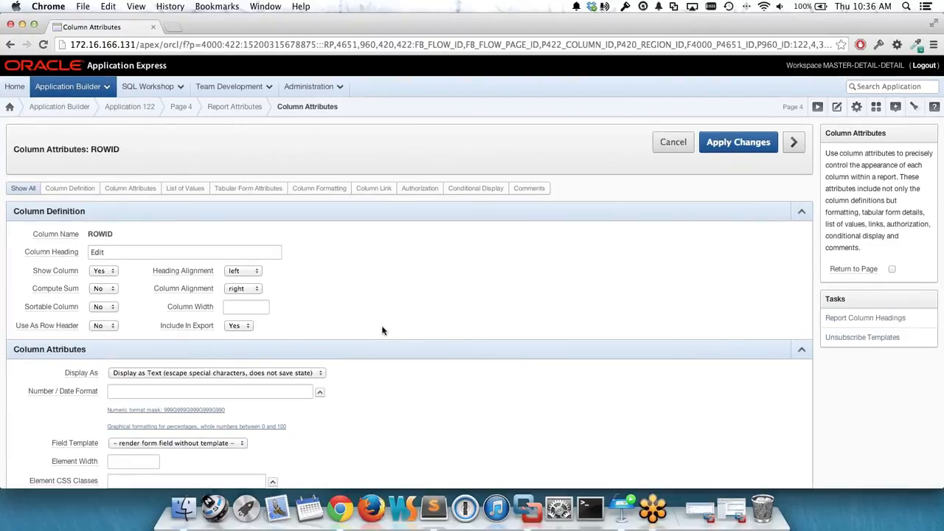
# - Set the column link's target to URL with "javascript:apex.submit({request:'APPLY_CHANGES_VIEW_OI_DETAILS',set:{'P?_ORDER_ITEM_ROWID':'#ROWID#'}});"
pyautogui.scroll(-3, 382, 331)
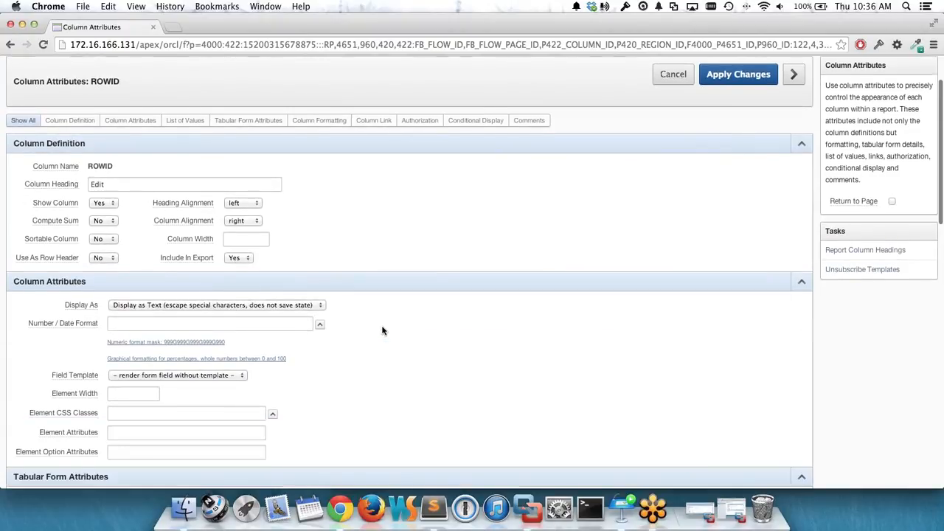
pyautogui.scroll(-15, 382, 331)
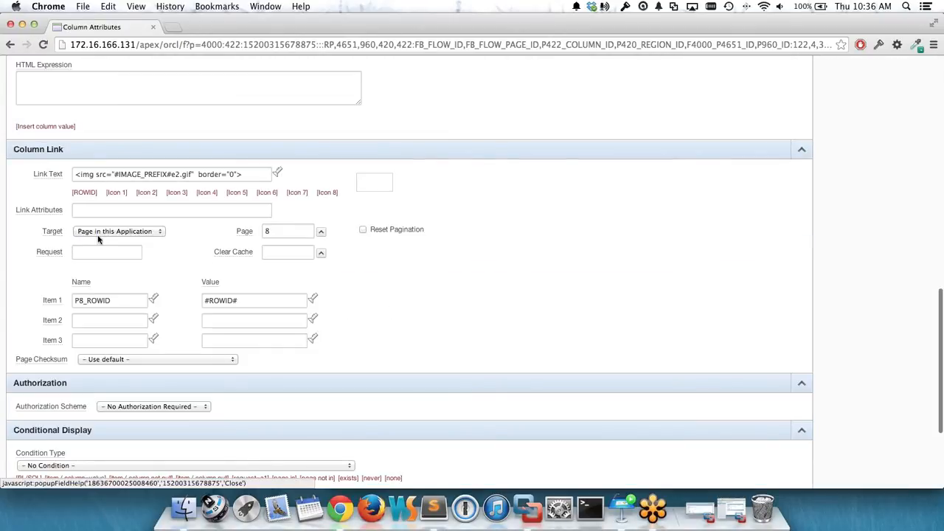
pyautogui.click(103, 234)
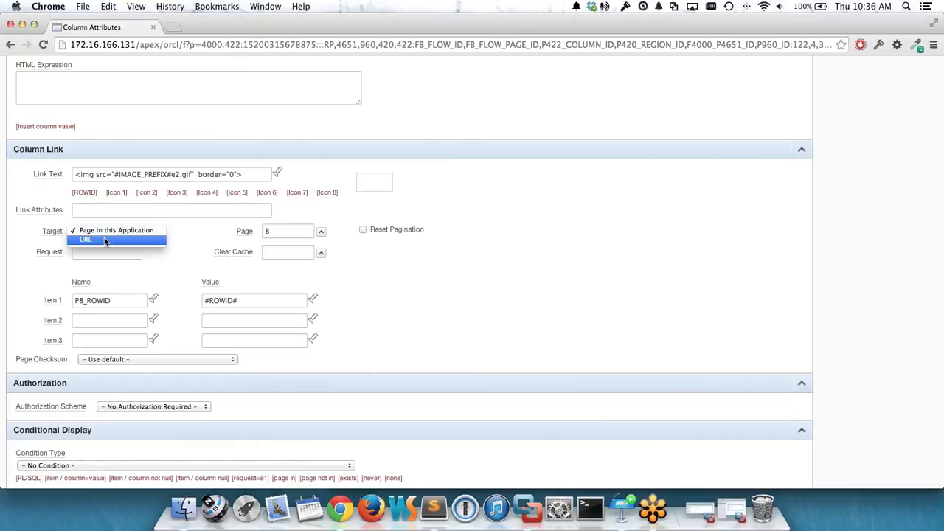
pyautogui.click(105, 239)
pyautogui.moveTo(280, 360); pyautogui.dragTo(59, 360)
pyautogui.press('super+v')
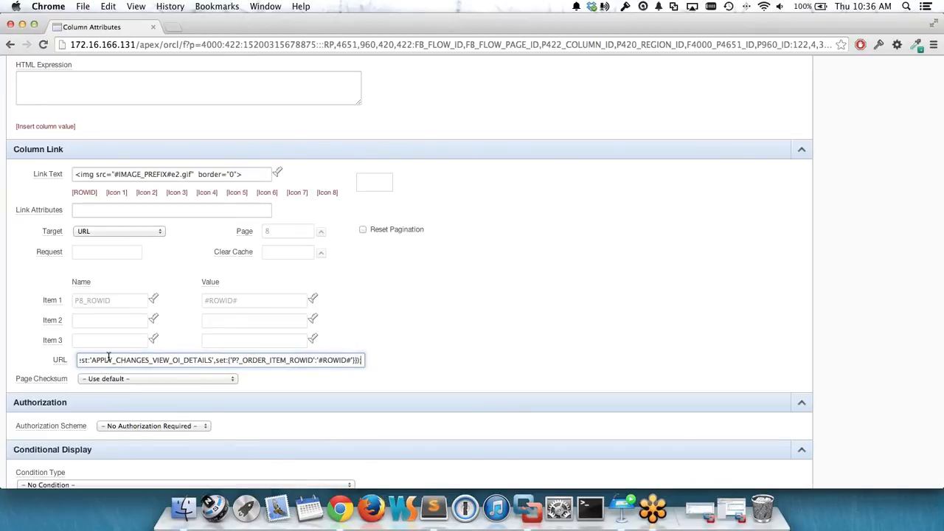
# - Replace the question mark in the column link URL with 4 so the set option targets P4_ORDER_ITEM_ROWID
pyautogui.click(238, 360)
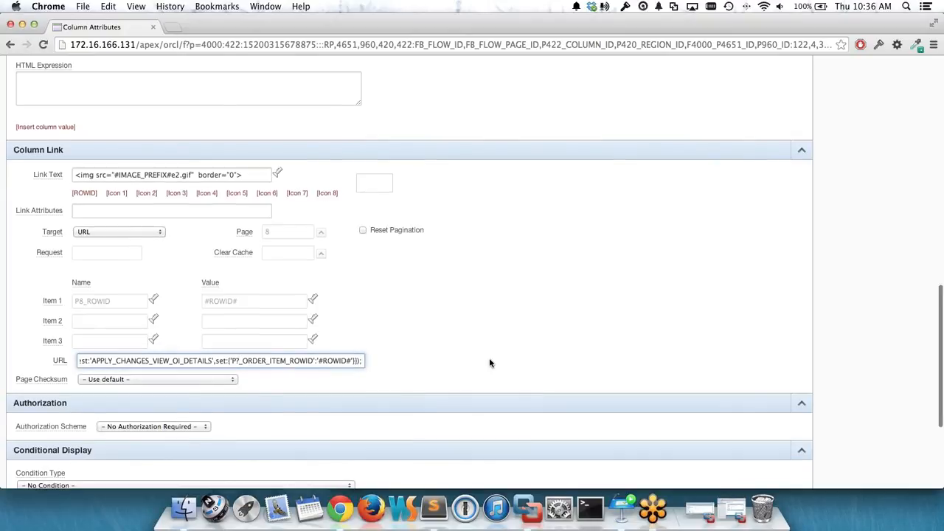
pyautogui.scroll(4, 490, 363)
pyautogui.scroll(-3, 489, 363)
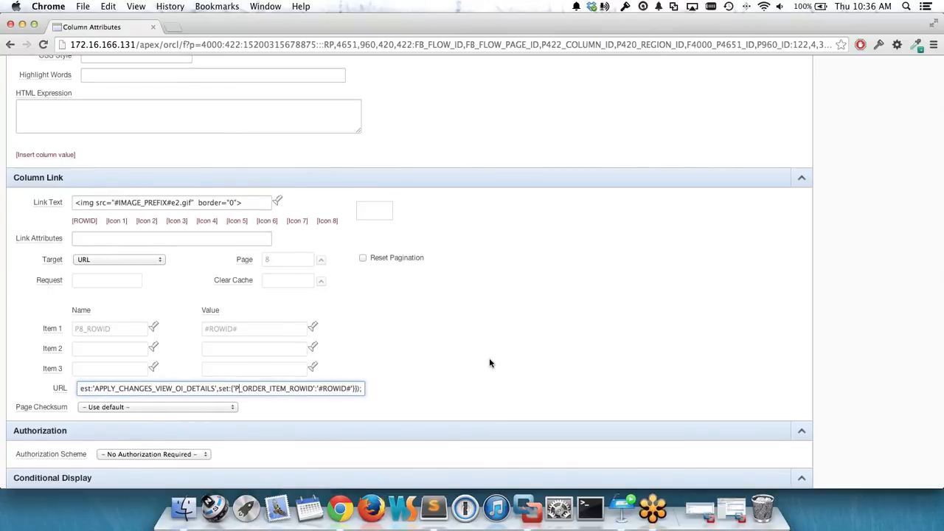
pyautogui.write('4')
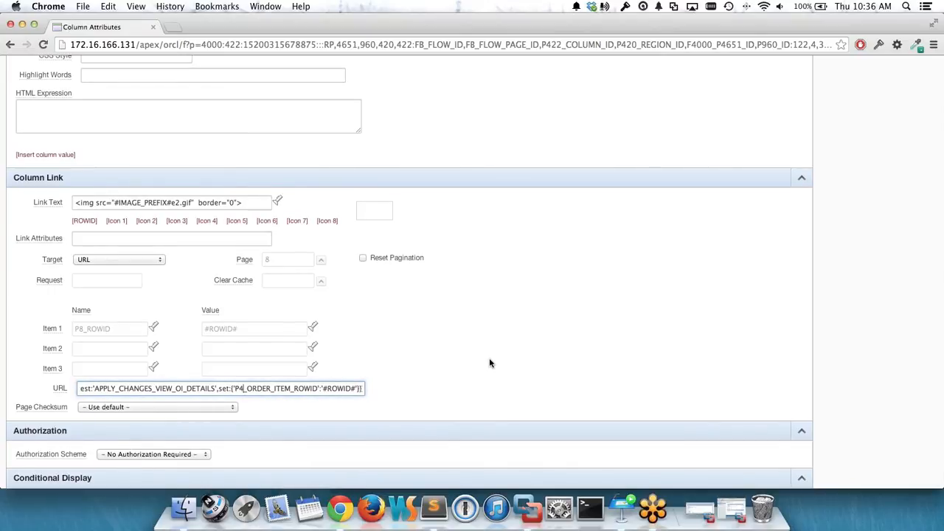
# - Copy the item name P4_ORDER_ITEM_ROWID from the column link's URL
pyautogui.doubleClick(342, 388)
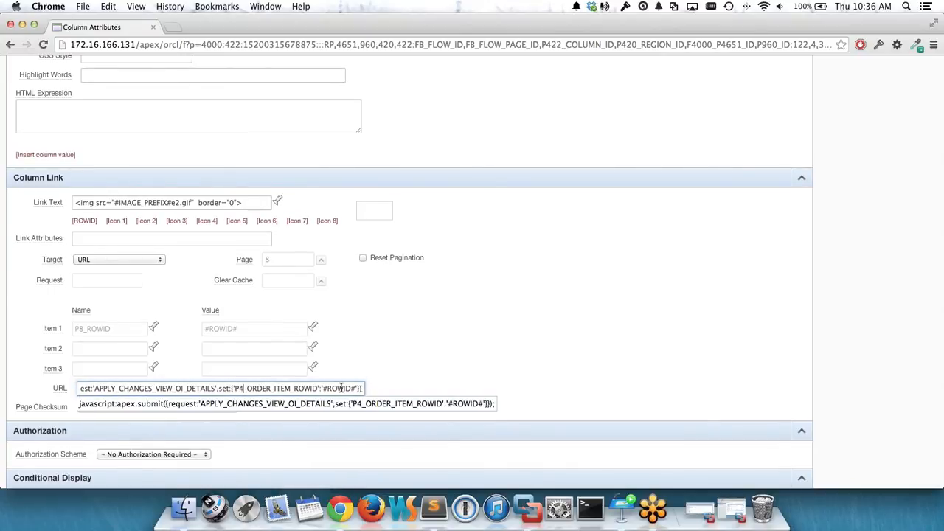
pyautogui.click(327, 388)
pyautogui.moveTo(234, 388); pyautogui.dragTo(318, 390)
pyautogui.press('cmd+c')
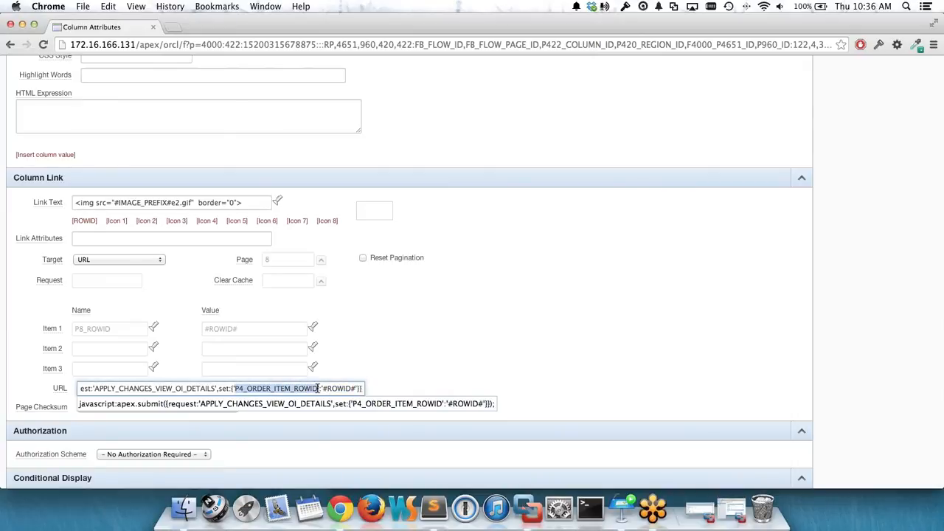
pyautogui.click(462, 337)
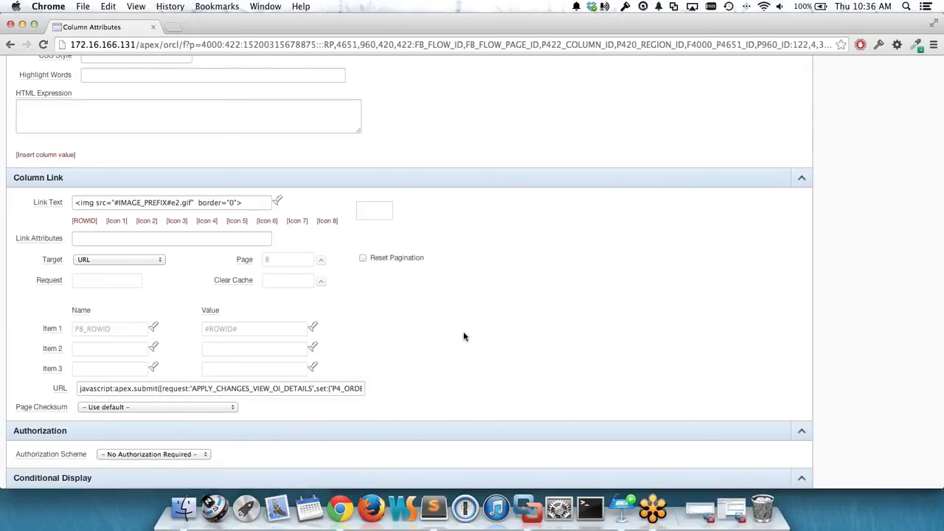
# - Apply the ROWID column changes, and run page 4 before returning to its page definition
pyautogui.click(802, 183)
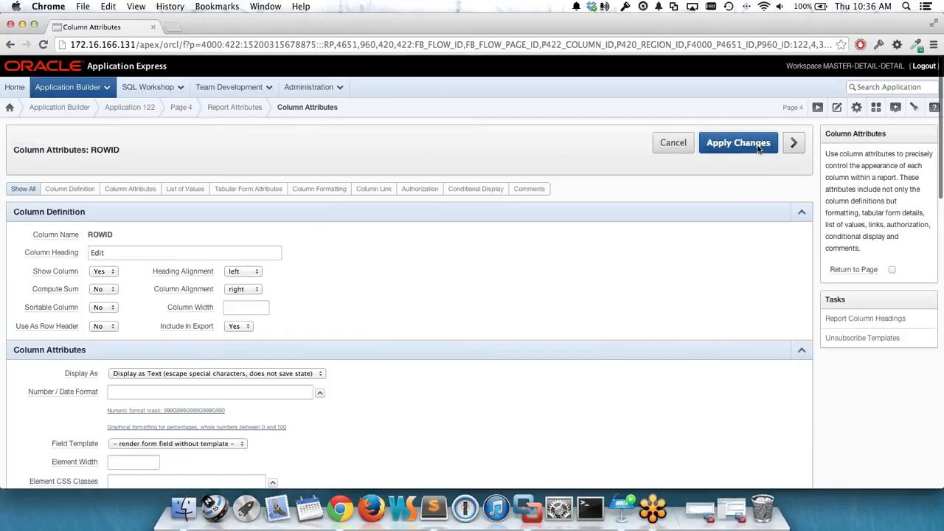
pyautogui.click(762, 147)
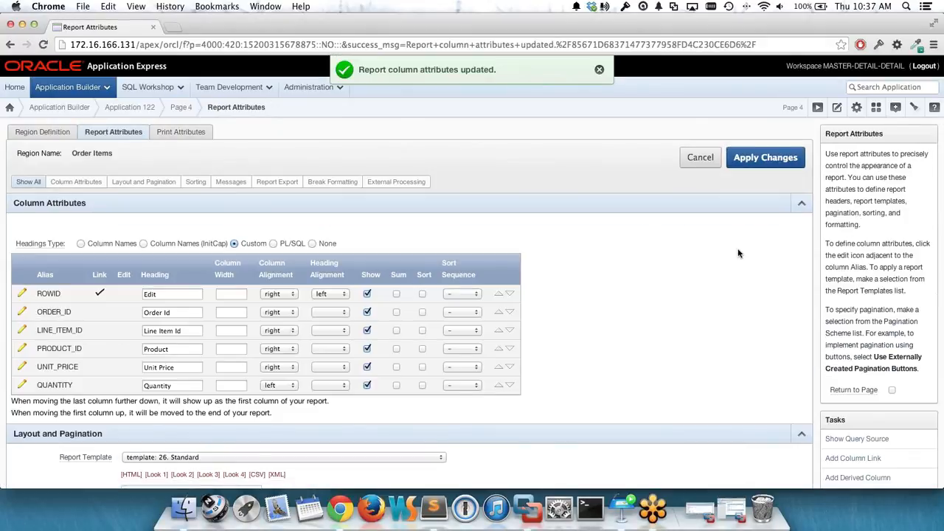
pyautogui.click(817, 108)
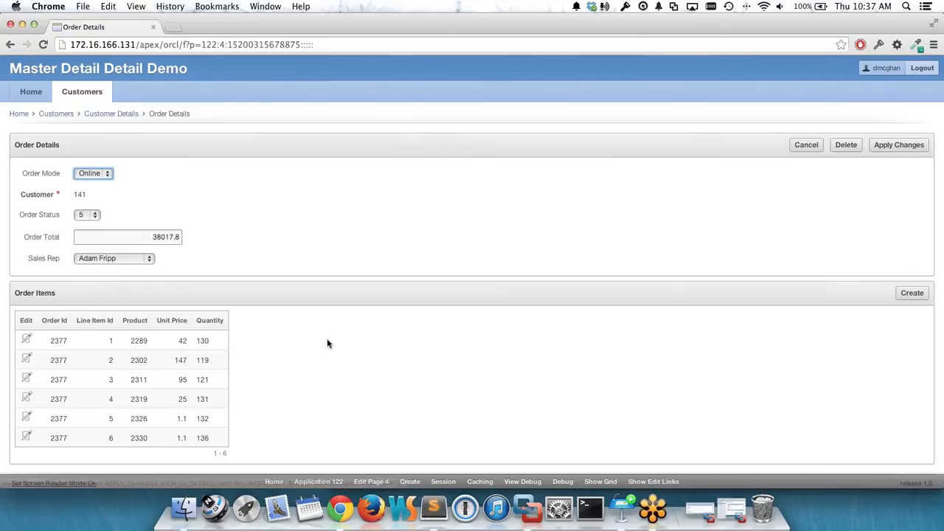
pyautogui.click(369, 482)
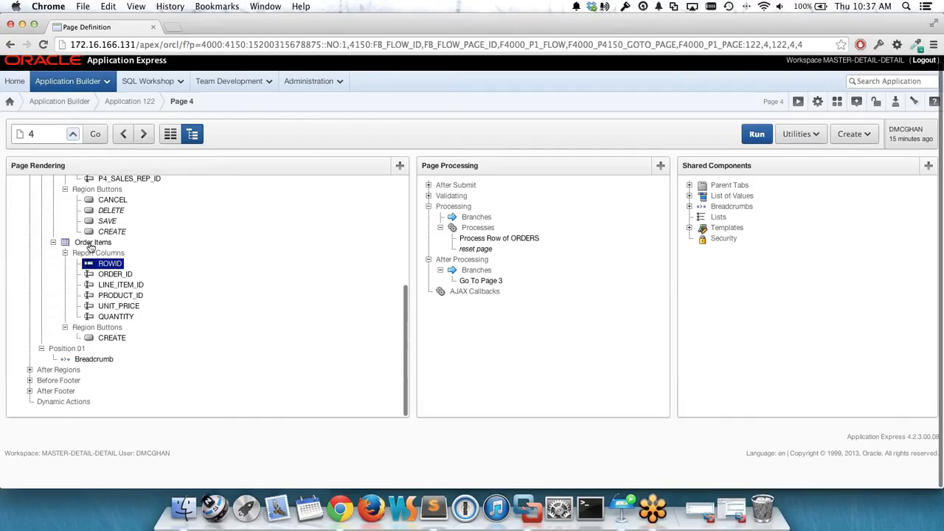
# - Start a hidden page item in the Order Items region and name it P4_ORDER_ITEM_ROWID with the copied name
pyautogui.rightClick(90, 242)
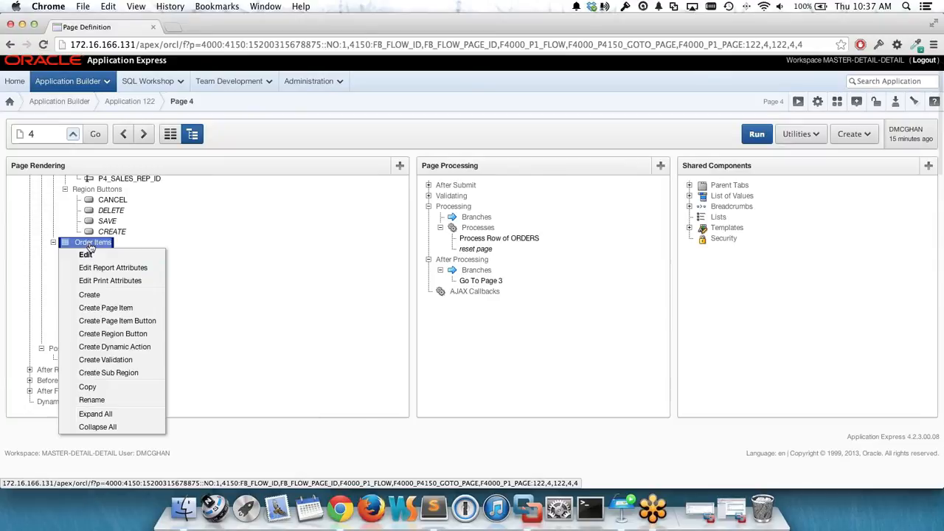
pyautogui.click(108, 308)
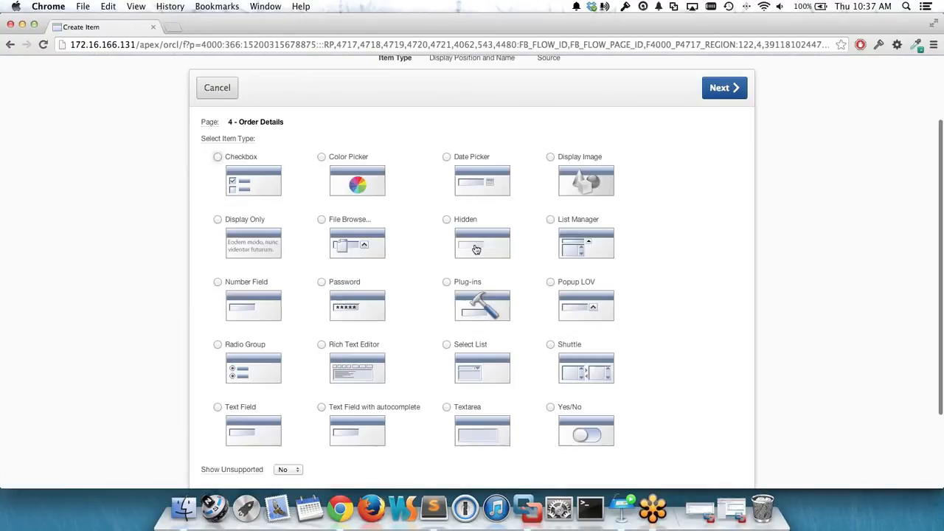
pyautogui.click(472, 236)
pyautogui.moveTo(276, 251); pyautogui.dragTo(251, 251)
pyautogui.press('cmd+v')
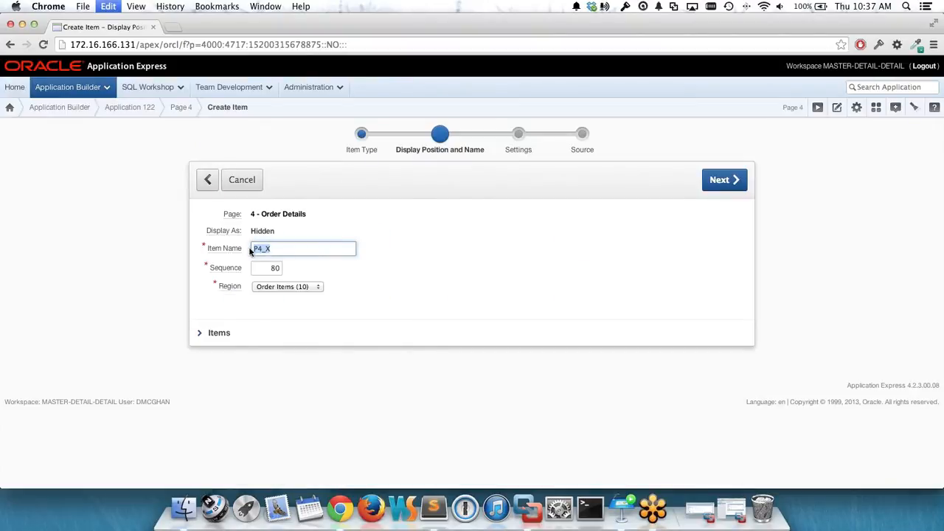
pyautogui.click(405, 219)
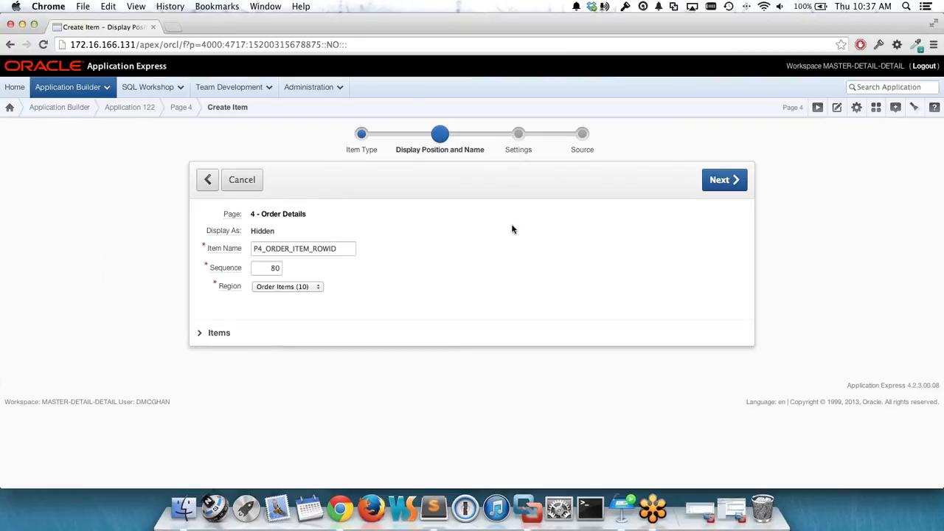
pyautogui.click(712, 189)
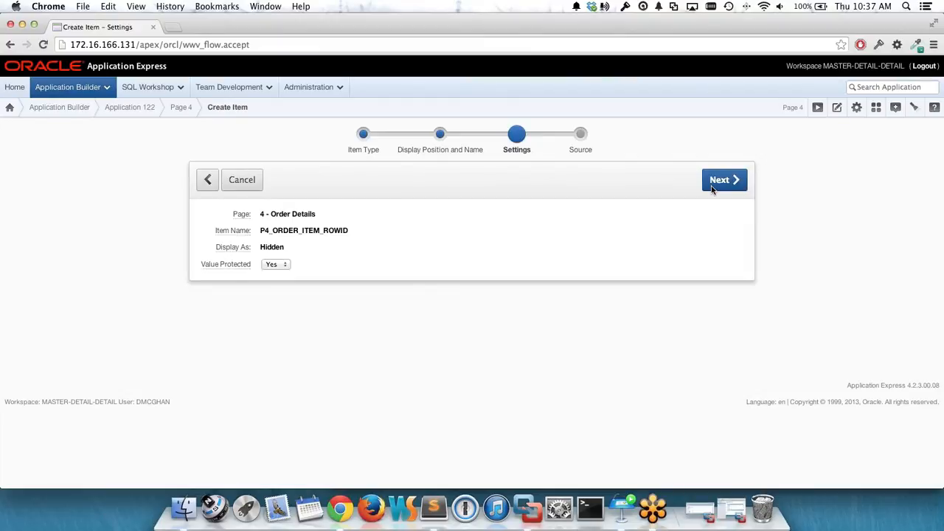
# - Turn off Value Protected for the hidden item and create it with the default source settings
pyautogui.click(274, 265)
pyautogui.click(274, 274)
pyautogui.click(710, 190)
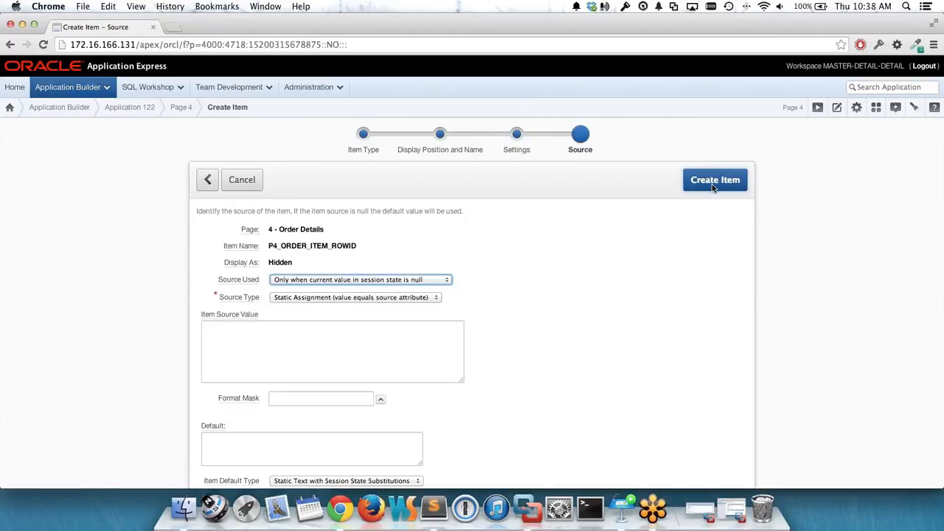
pyautogui.click(712, 183)
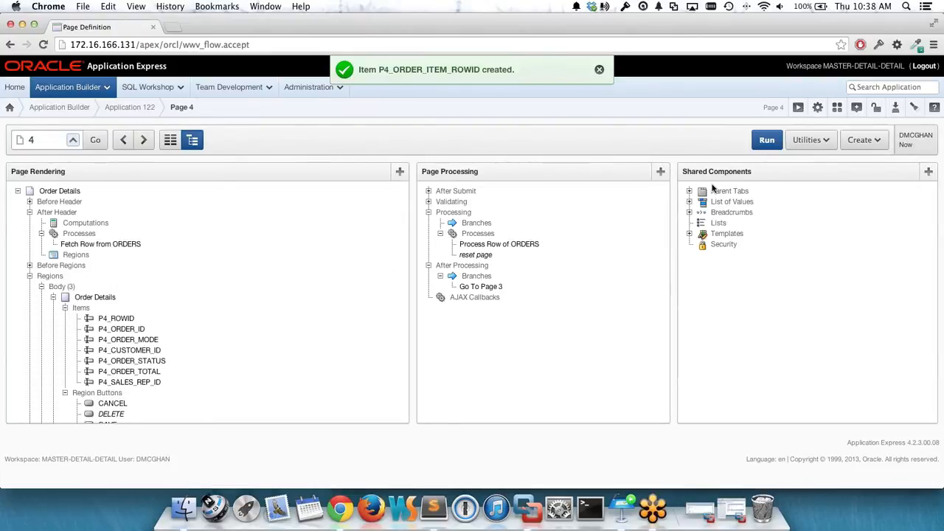
# - Start a new On Submit: Before Processing branch on page 4 that targets page 8 in this application
pyautogui.rightClick(473, 226)
pyautogui.click(476, 237)
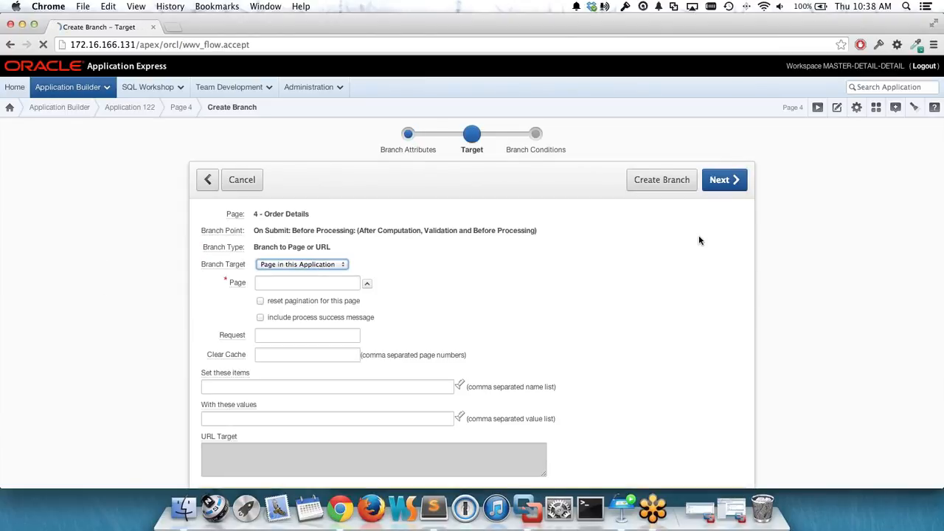
pyautogui.click(295, 284)
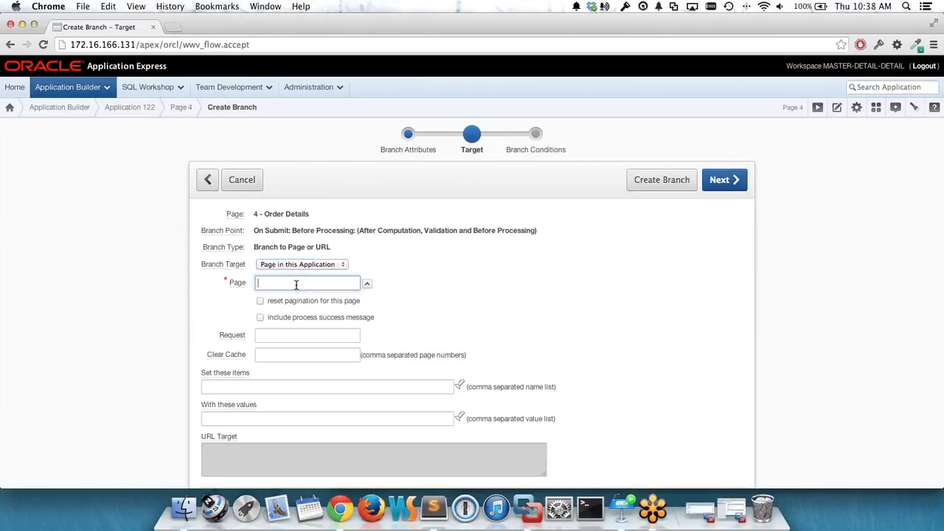
pyautogui.write('8')
pyautogui.click(568, 274)
# - Choose page 8's P8_ROWID as the first item the branch sets
pyautogui.click(458, 384)
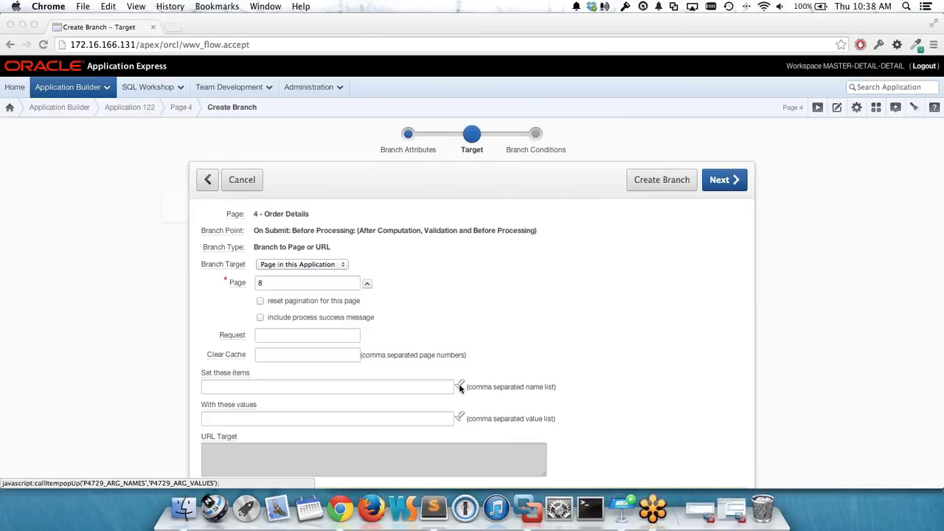
pyautogui.click(137, 92)
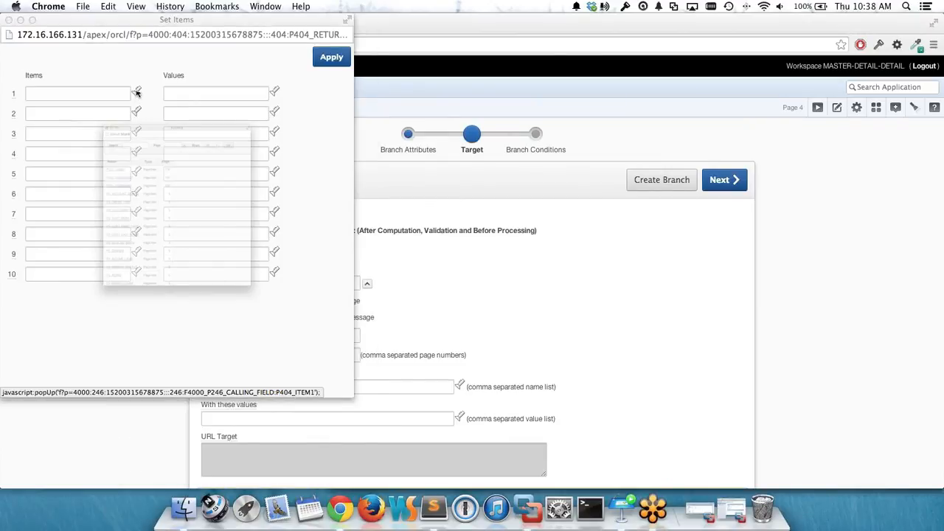
pyautogui.click(166, 62)
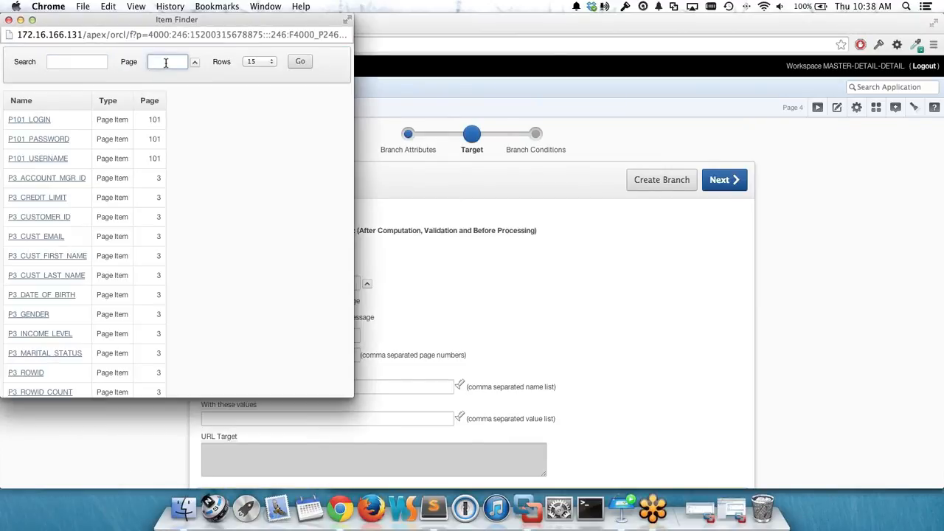
pyautogui.write('8')
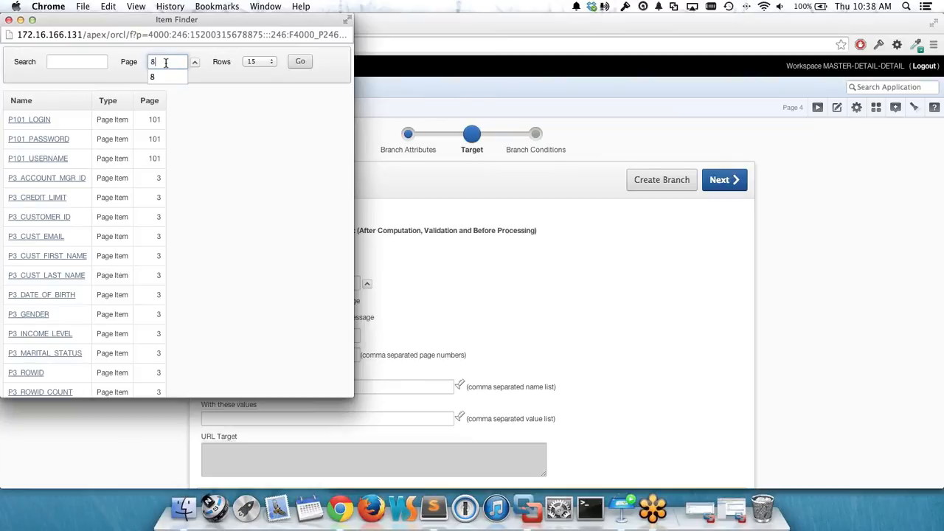
pyautogui.click(300, 63)
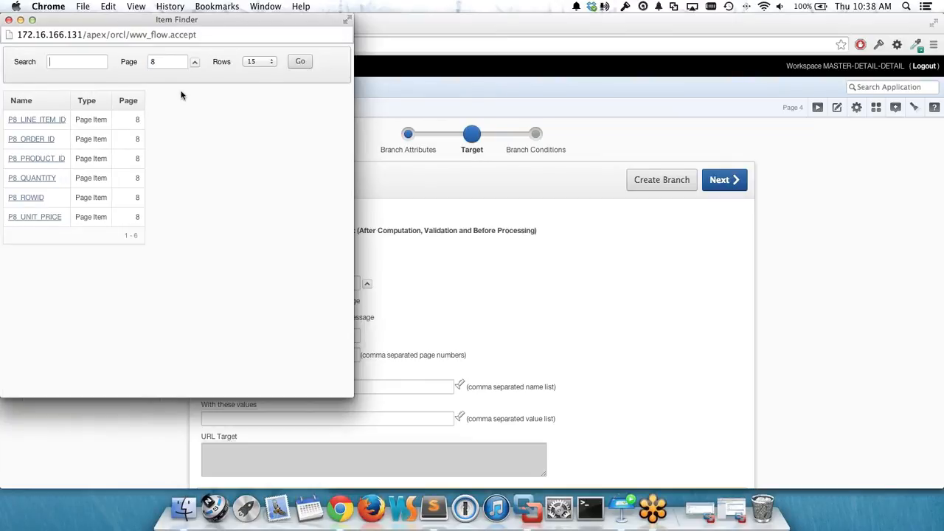
pyautogui.click(26, 198)
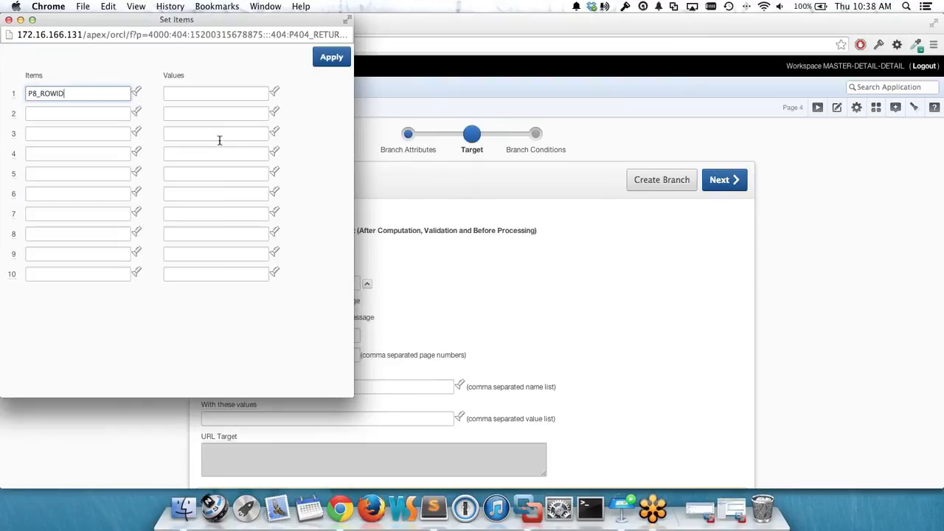
# - Assign page 4's &P4_ORDER_ITEM_ROWID. as the value for P8_ROWID and apply the item settings
pyautogui.click(275, 92)
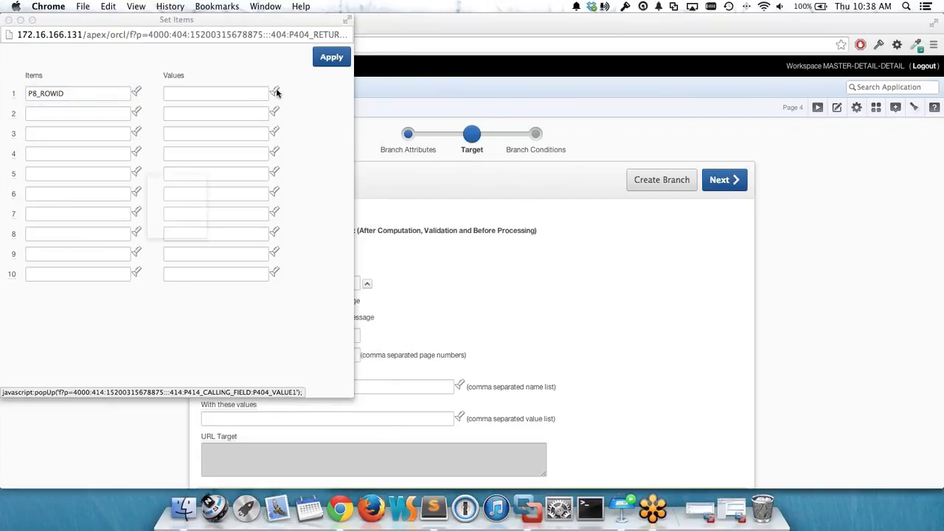
pyautogui.write('4')
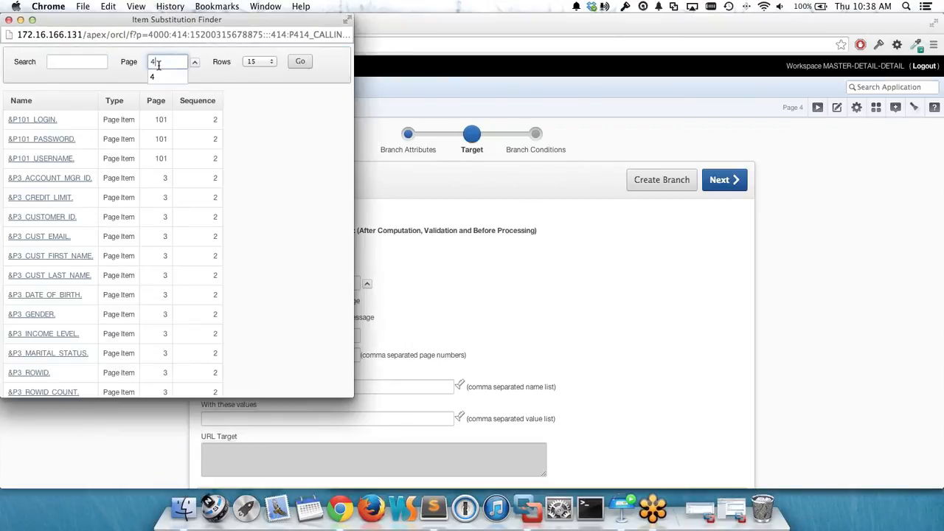
pyautogui.click(301, 61)
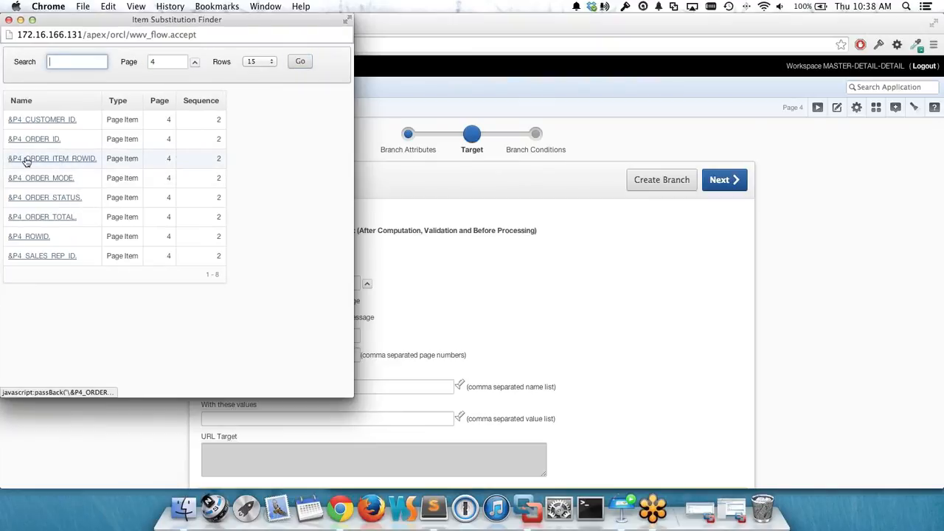
pyautogui.click(65, 161)
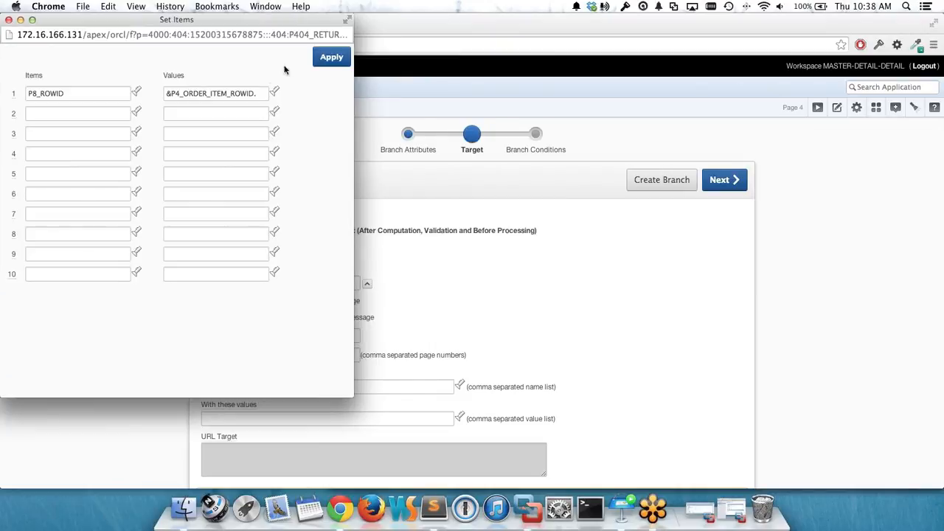
pyautogui.click(330, 57)
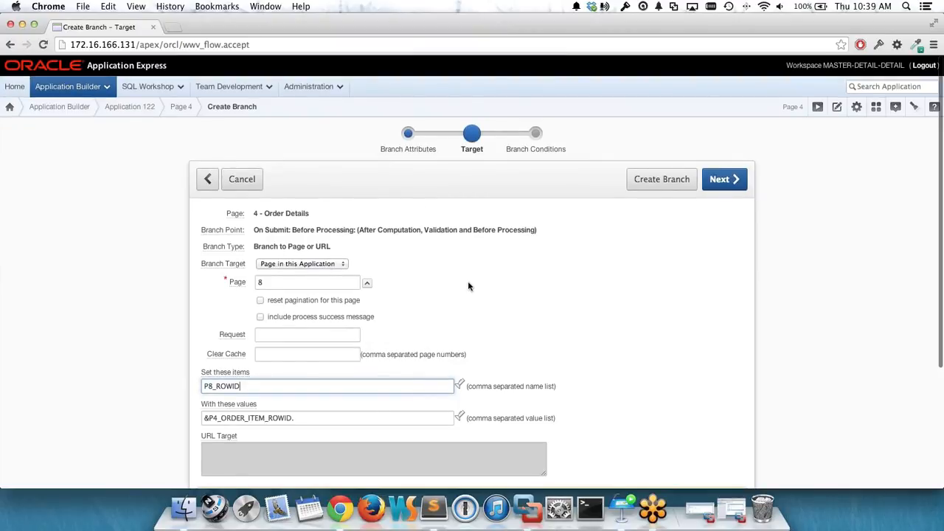
# - Continue to the branch conditions and set the condition type to Request = Expression 1
pyautogui.scroll(-3, 468, 286)
pyautogui.click(721, 96)
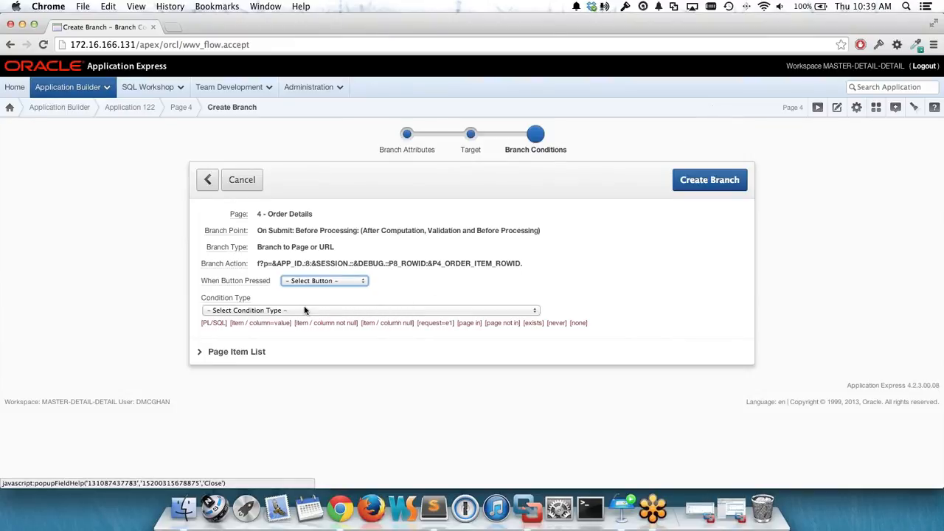
pyautogui.click(435, 324)
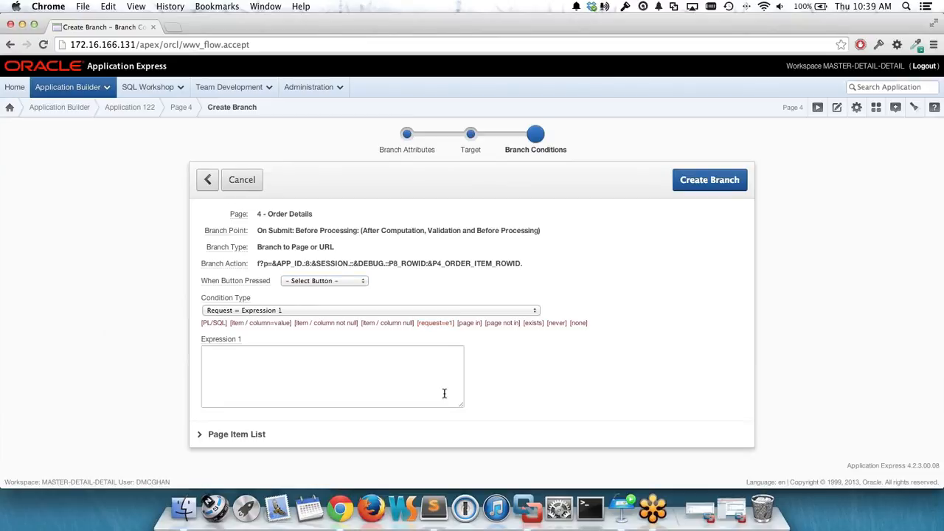
# - Switch to Sublime Text and copy the request name APPLY_CHANGES_VIEW_OI_DETAILS from the apex.submit line in code-samples.txt
pyautogui.click(432, 509)
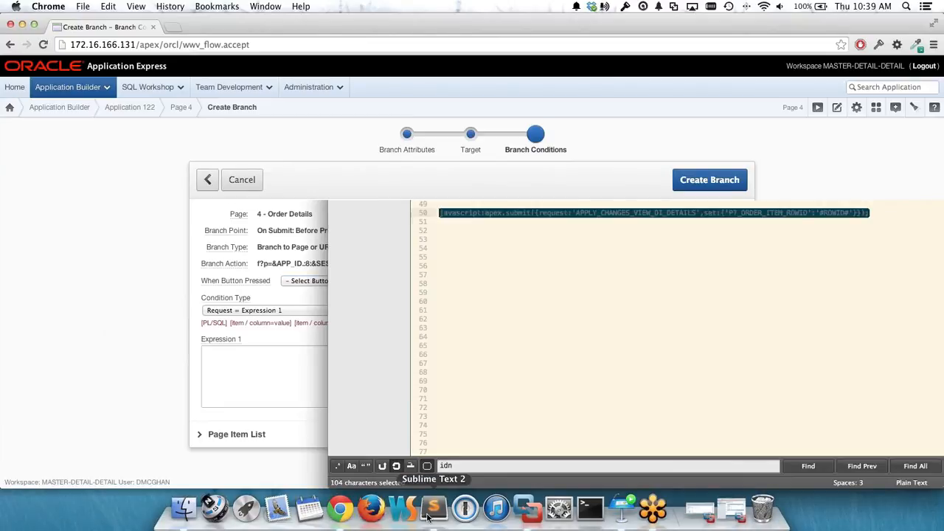
pyautogui.click(704, 257)
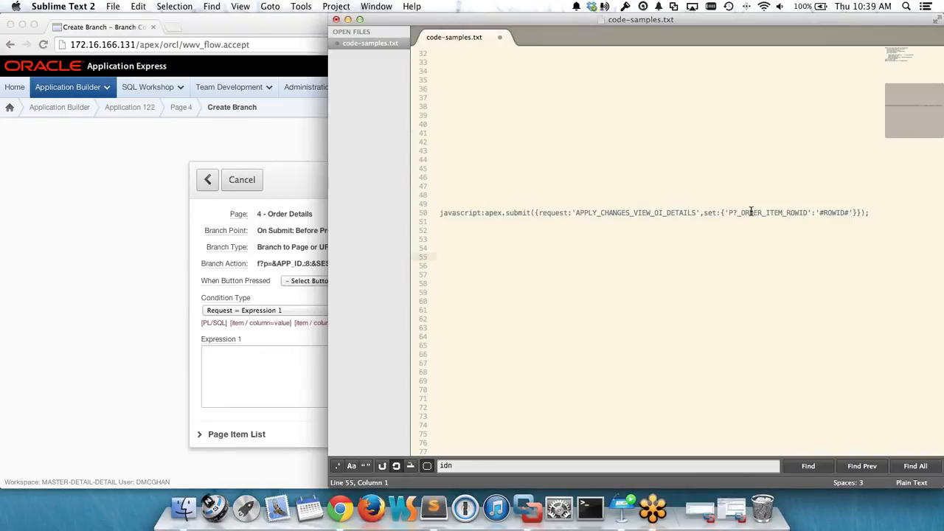
pyautogui.doubleClick(678, 212)
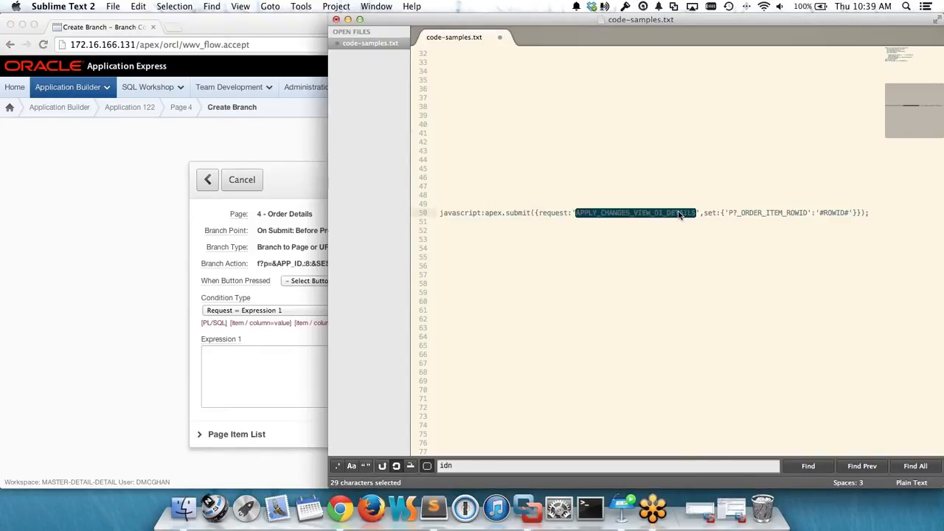
pyautogui.press('super+c')
# - Back in Chrome, paste APPLY_CHANGES_VIEW_OI_DETAILS as the branch condition's Expression 1 and create the branch
pyautogui.click(134, 256)
pyautogui.click(246, 363)
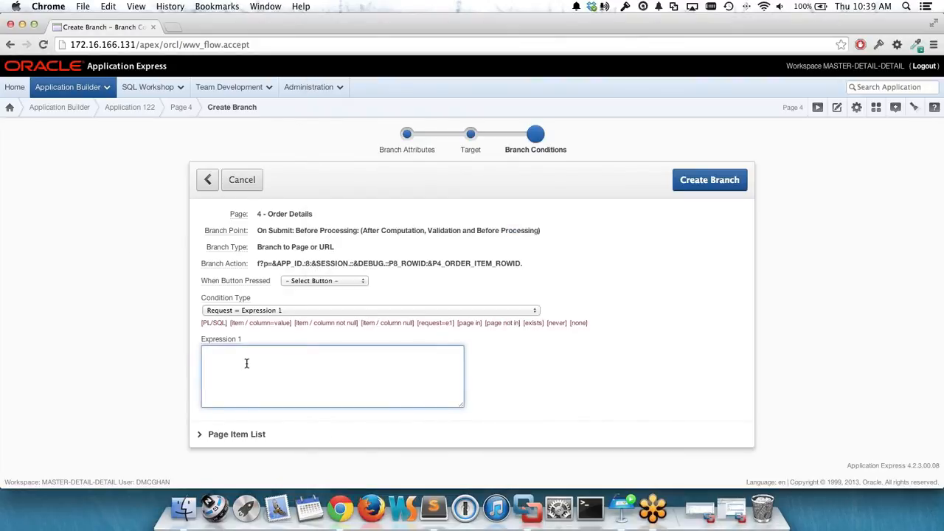
pyautogui.press('super+v')
pyautogui.click(685, 183)
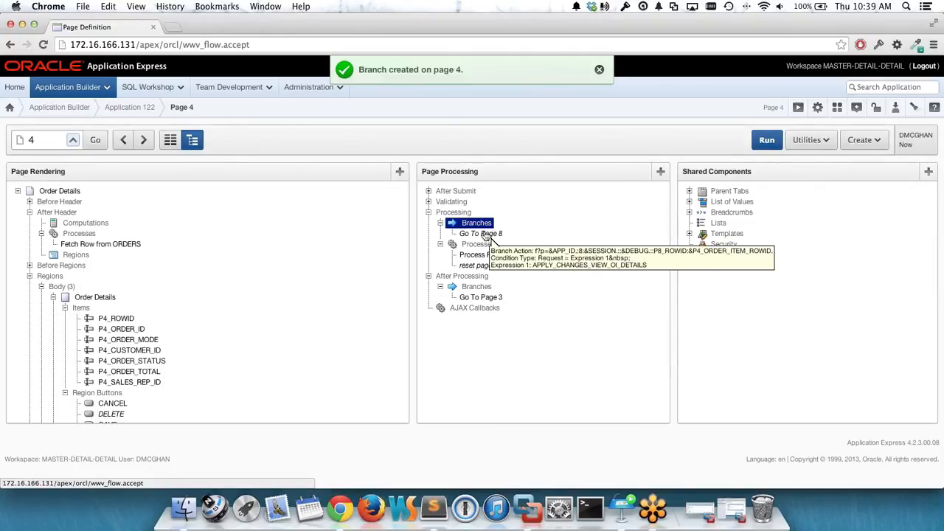
# - Edit the Go To Page 8 branch to include the process success message and apply the changes
pyautogui.click(485, 234)
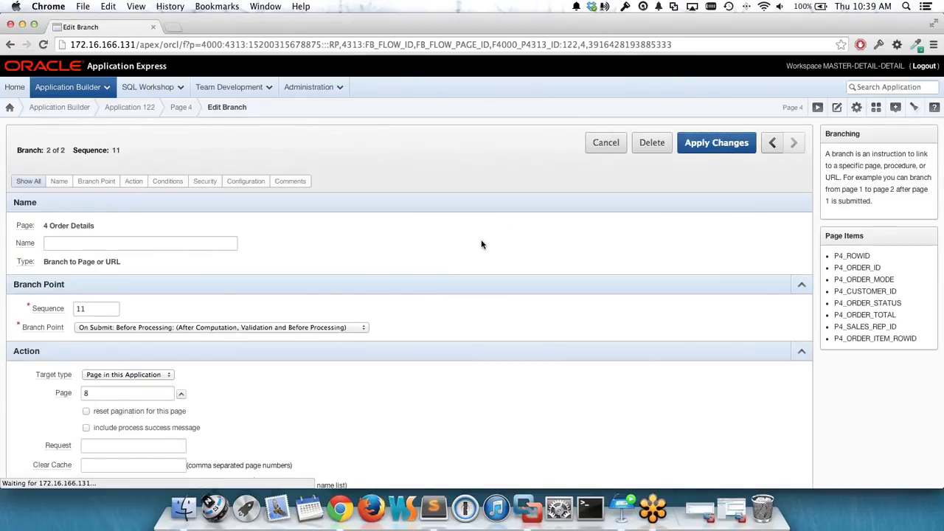
pyautogui.scroll(-3, 110, 240)
pyautogui.scroll(-3, 110, 239)
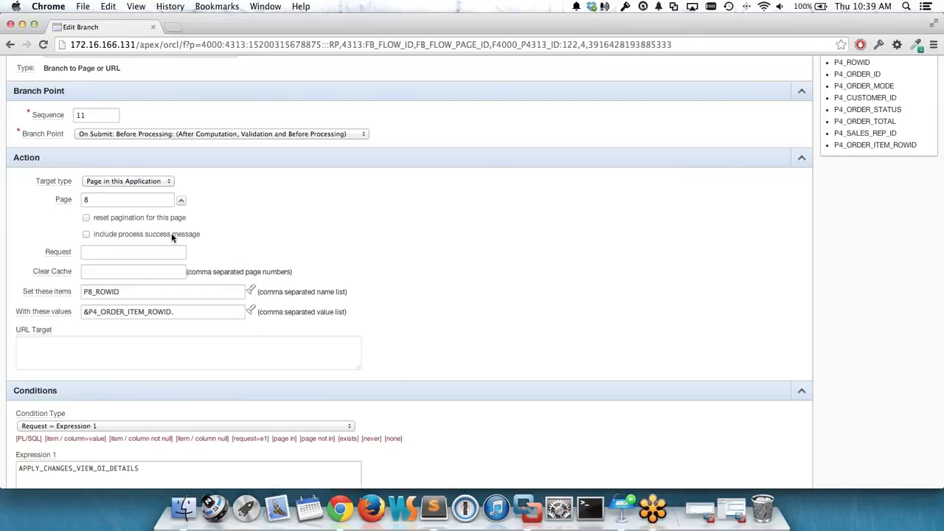
pyautogui.click(87, 235)
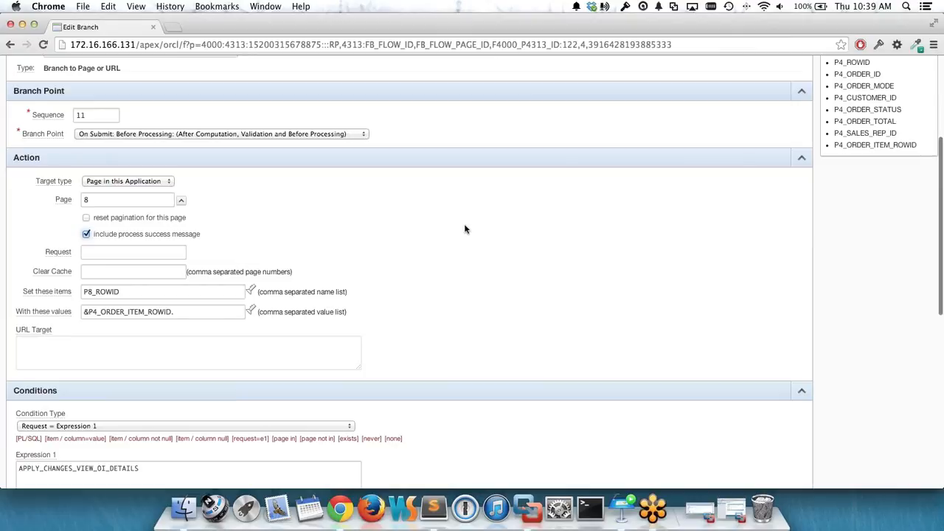
pyautogui.scroll(3, 465, 229)
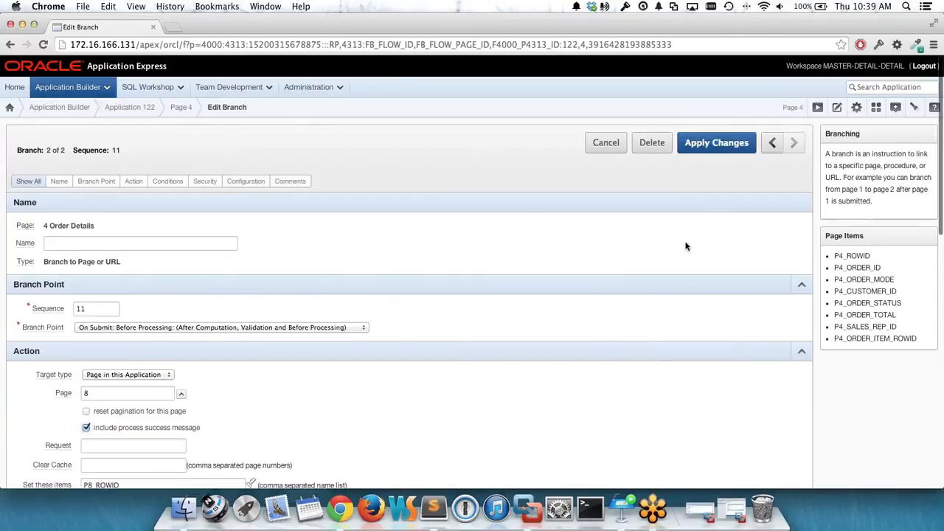
pyautogui.click(716, 141)
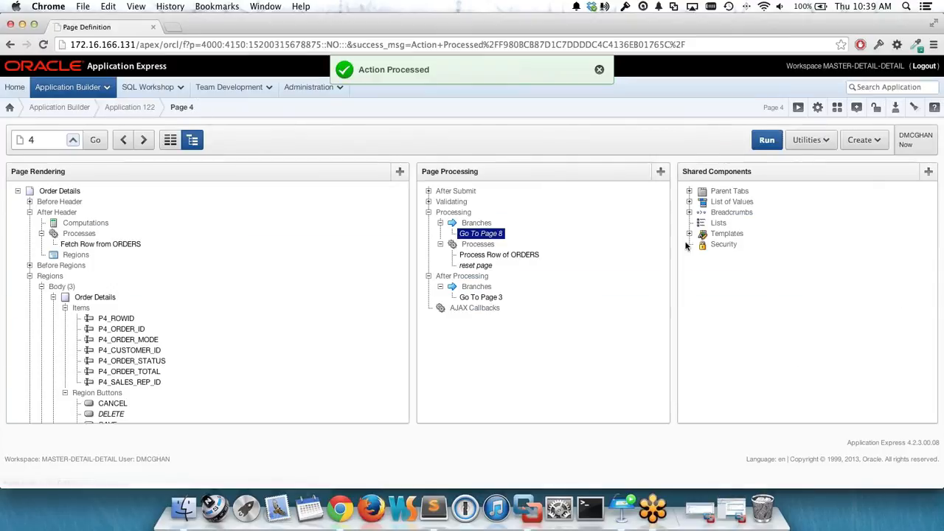
# - Run page 4 and review the request name in the Sublime Text code sample, returning to the Order Details page
pyautogui.click(766, 142)
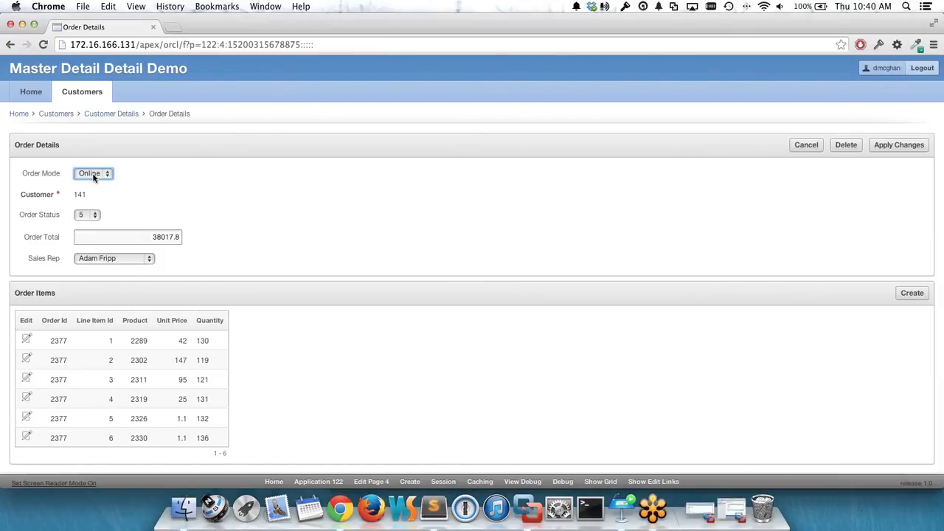
pyautogui.click(426, 503)
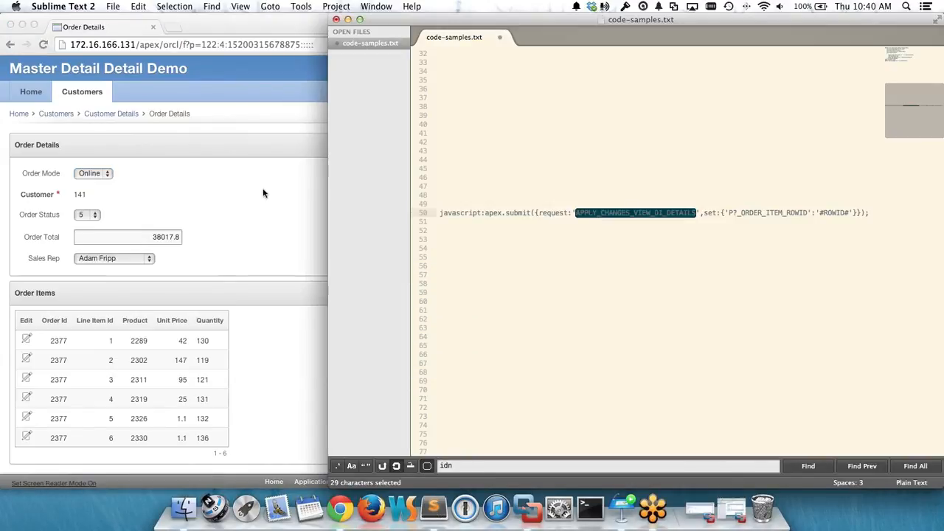
pyautogui.click(263, 191)
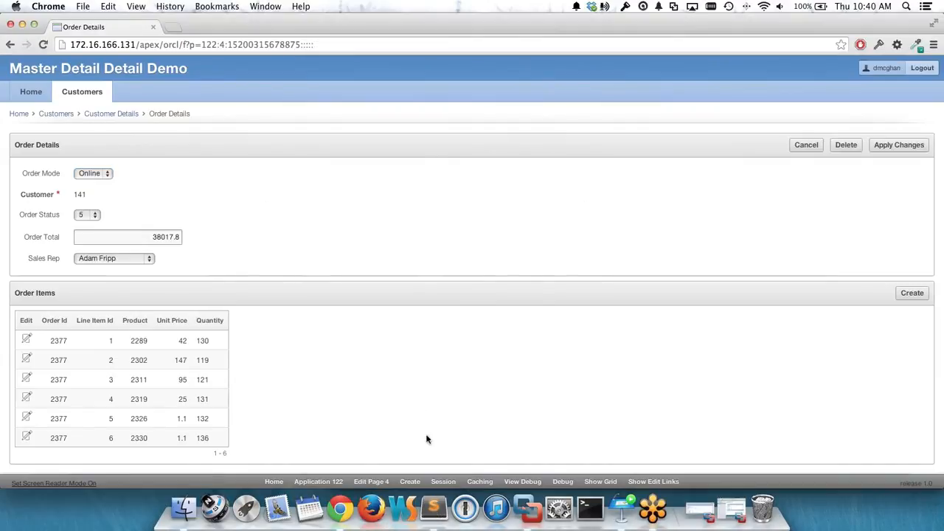
# - Open page 4's Process Row of ORDERS process and examine its valid update request values, especially the APPLY%CHANGES% pattern
pyautogui.click(371, 481)
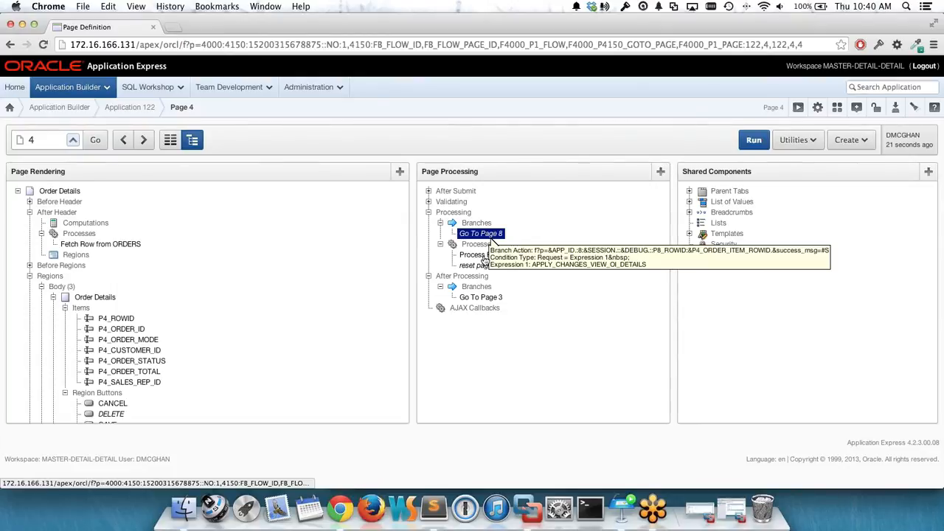
pyautogui.click(484, 256)
pyautogui.click(604, 143)
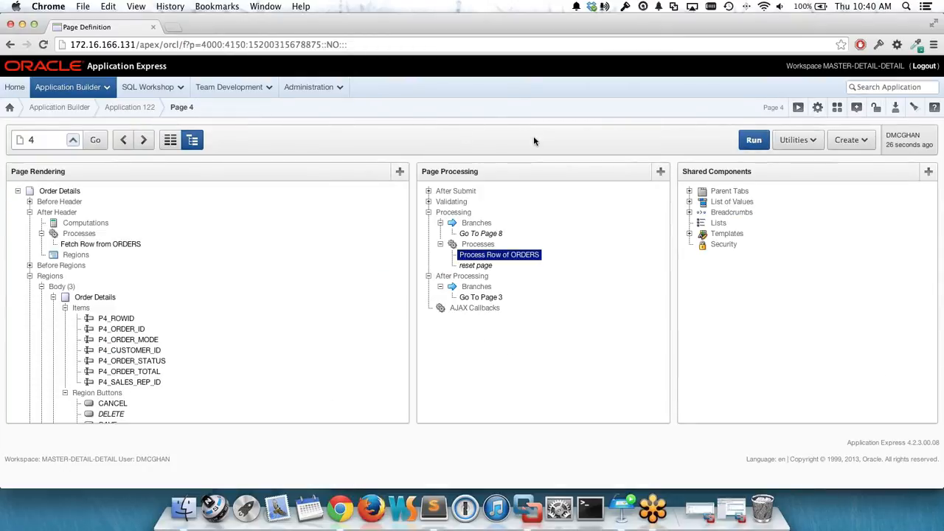
pyautogui.click(492, 258)
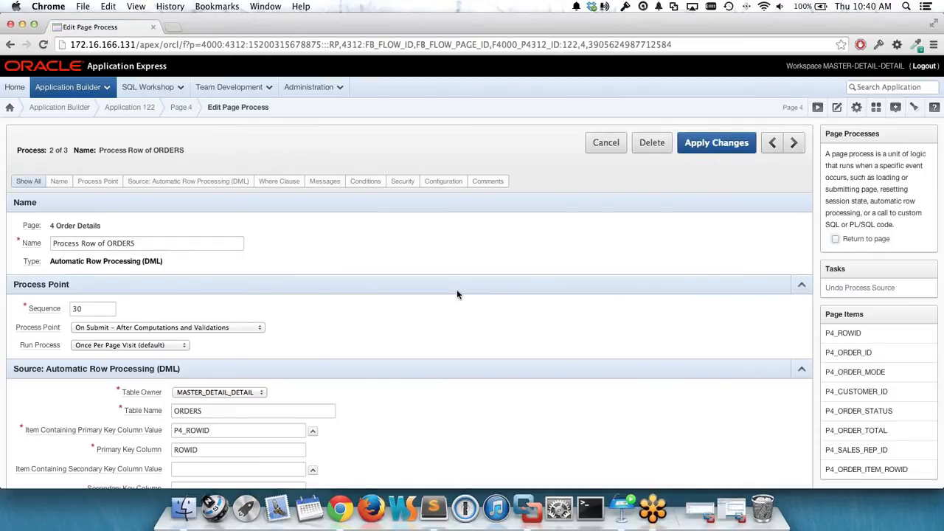
pyautogui.scroll(-1, 153, 374)
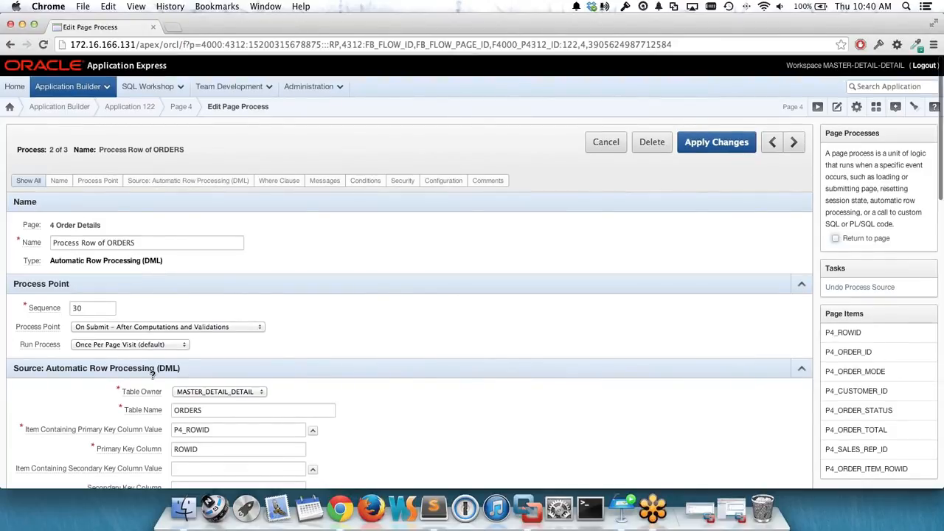
pyautogui.scroll(-5, 152, 374)
pyautogui.moveTo(170, 379); pyautogui.dragTo(569, 379)
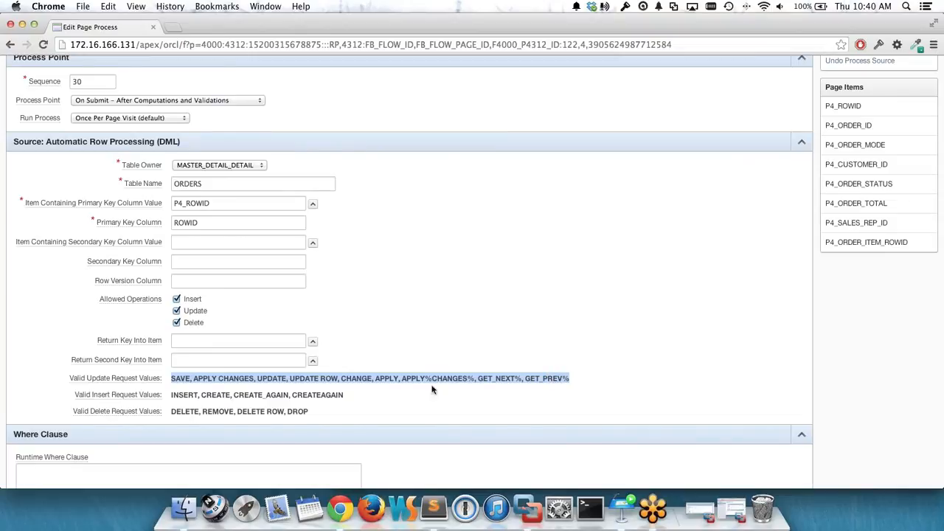
pyautogui.doubleClick(364, 378)
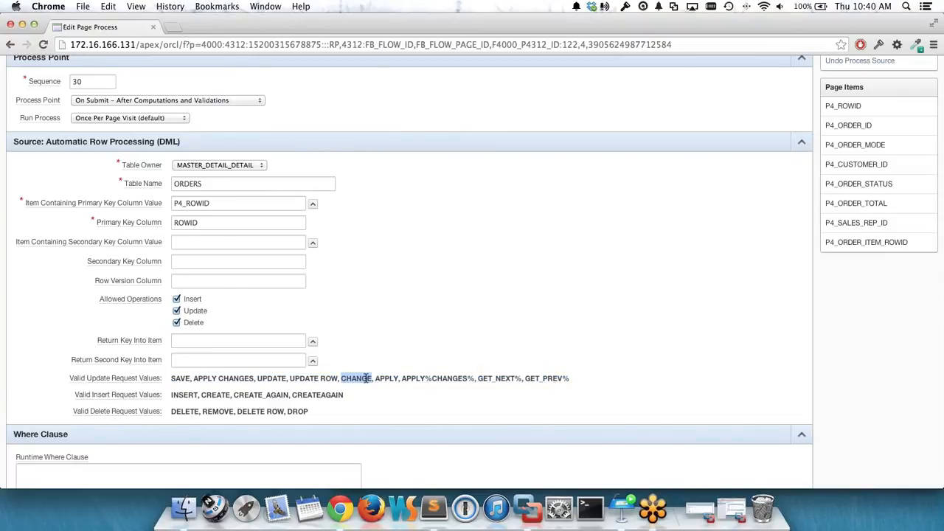
pyautogui.doubleClick(407, 378)
pyautogui.moveTo(446, 378); pyautogui.dragTo(480, 379)
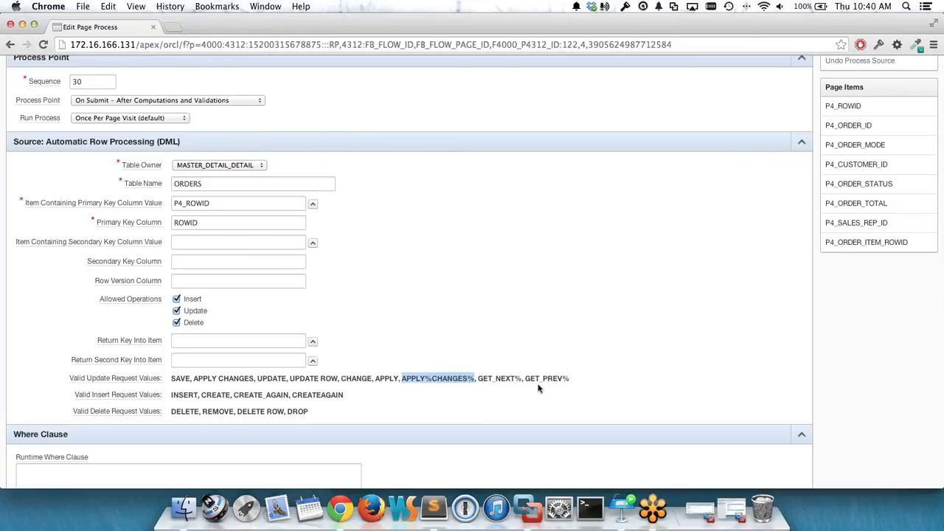
pyautogui.click(432, 378)
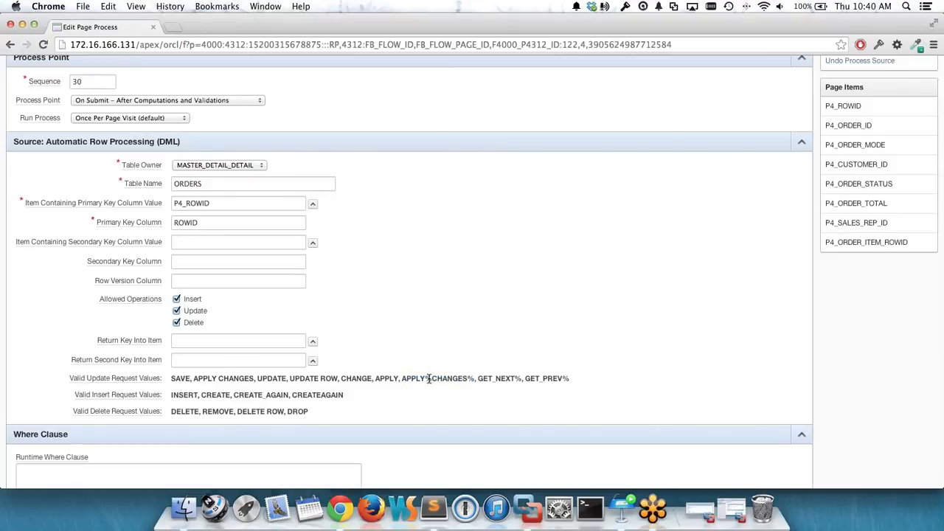
pyautogui.doubleClick(428, 378)
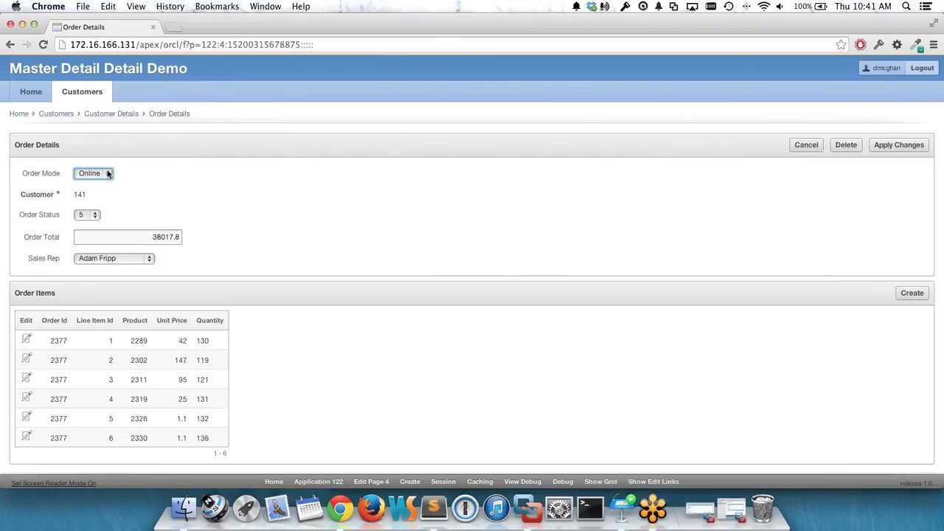
# - Test the edit link by setting Order Mode to Direct, opening line item 1's details, and cancelling back to Order Details
pyautogui.click(107, 174)
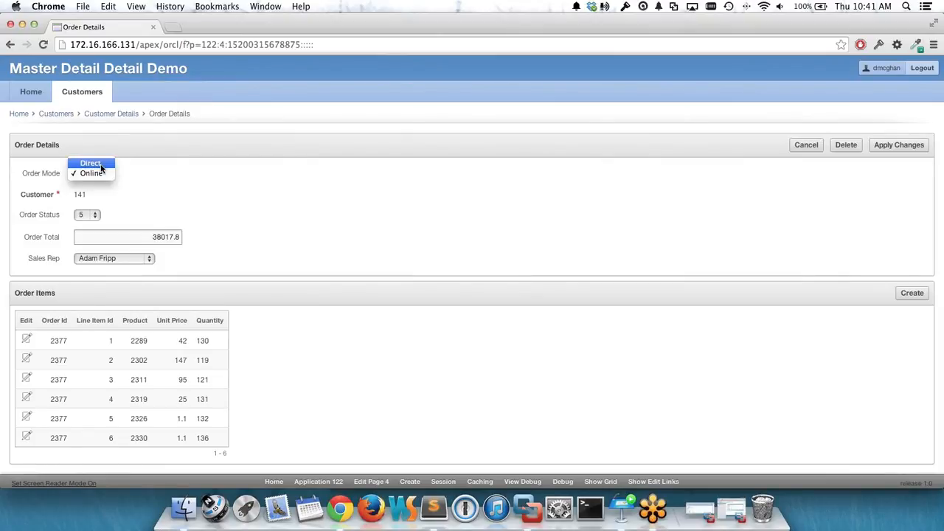
pyautogui.click(96, 164)
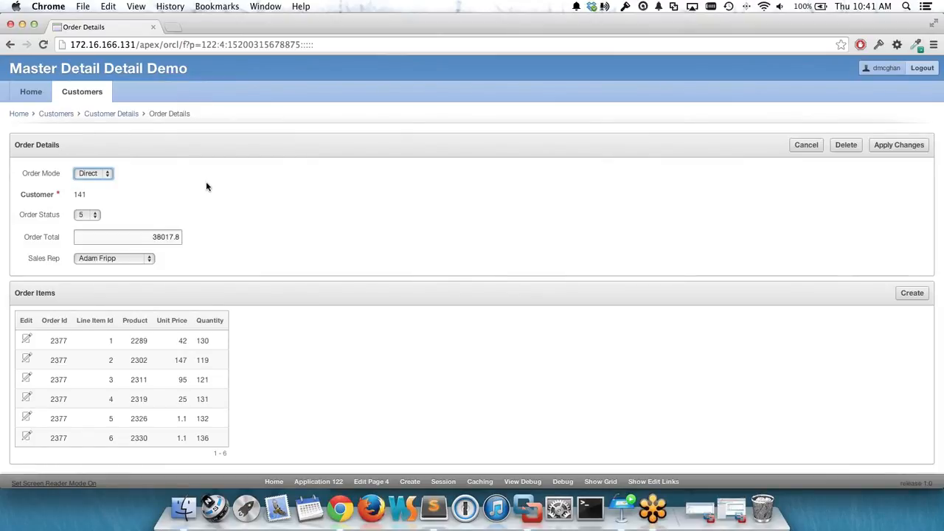
pyautogui.click(27, 341)
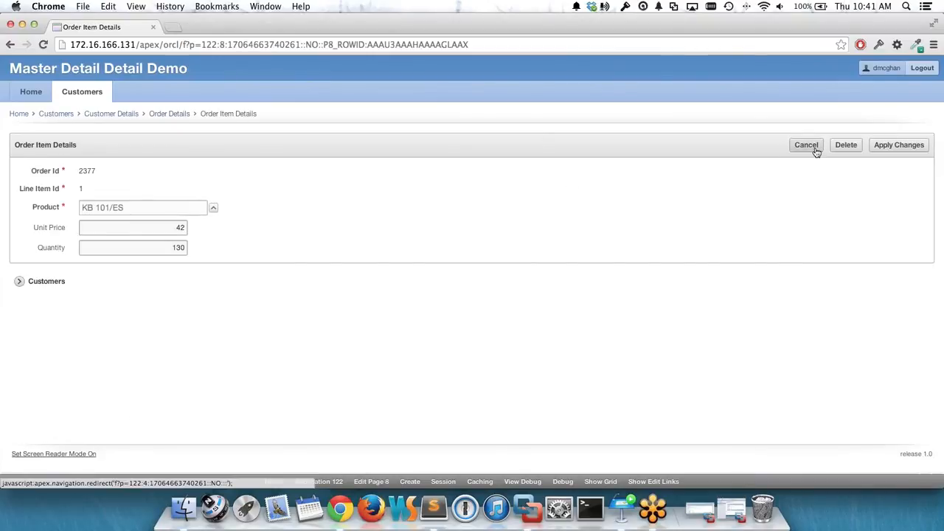
pyautogui.click(806, 145)
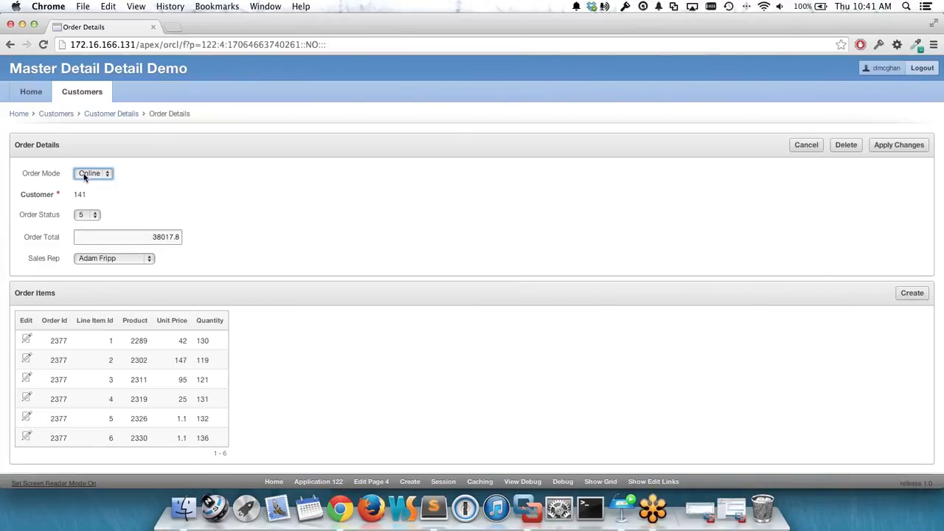
# - Move page 4's Go To Page 8 branch to After Processing and place it ahead of the Go To Page 3 branch
pyautogui.click(371, 481)
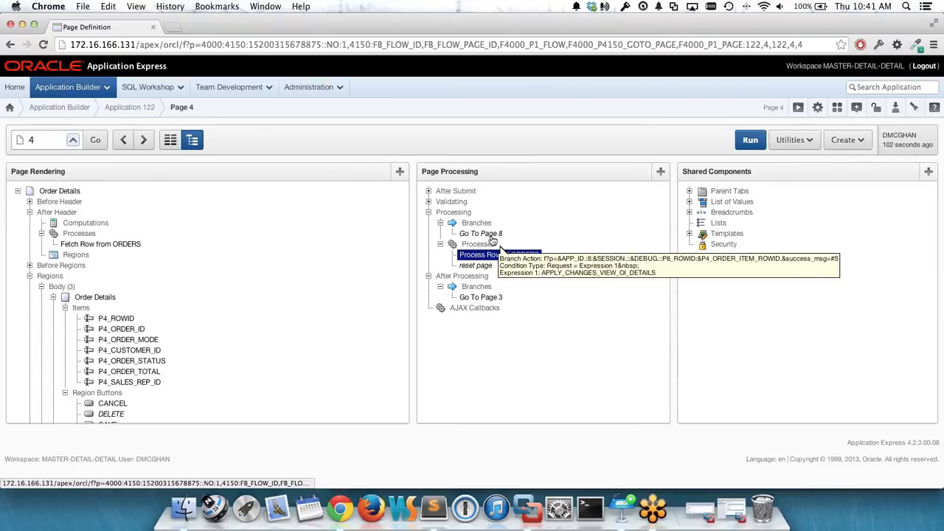
pyautogui.moveTo(491, 236); pyautogui.dragTo(484, 288)
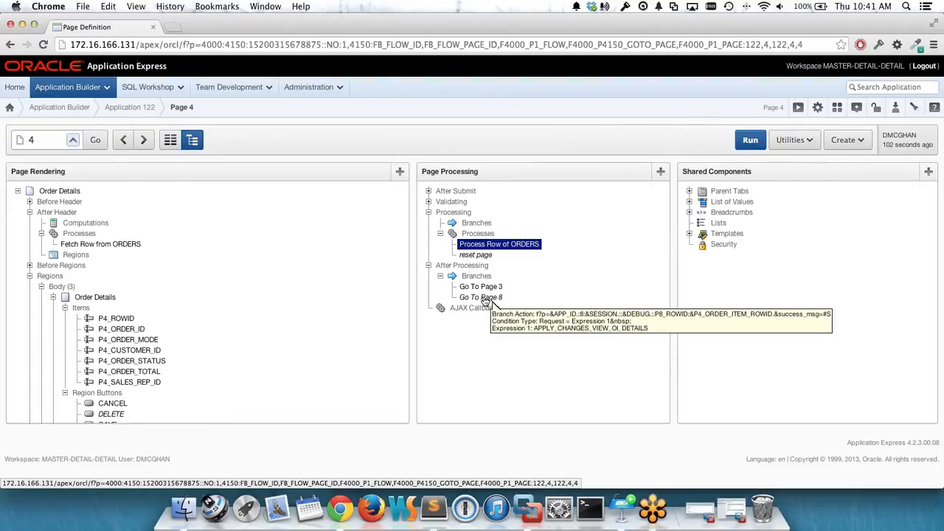
pyautogui.click(469, 298)
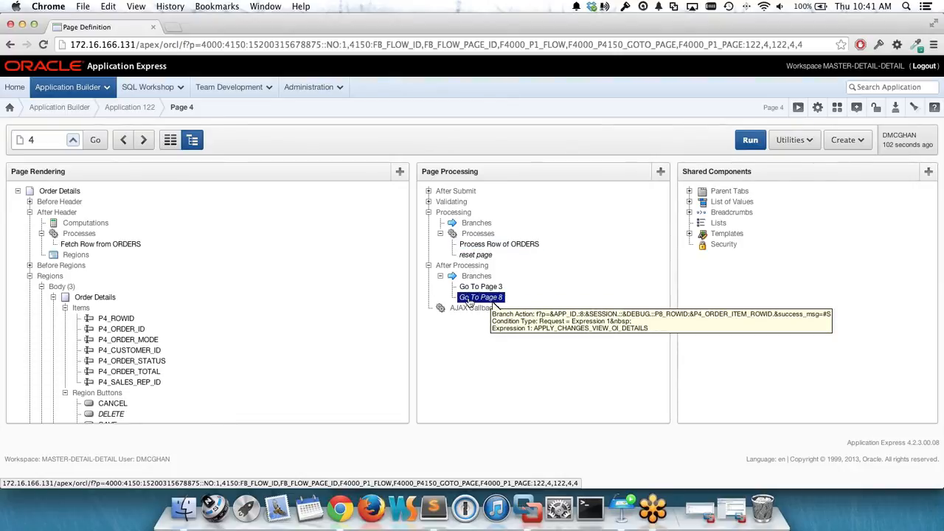
pyautogui.moveTo(469, 303); pyautogui.dragTo(473, 292)
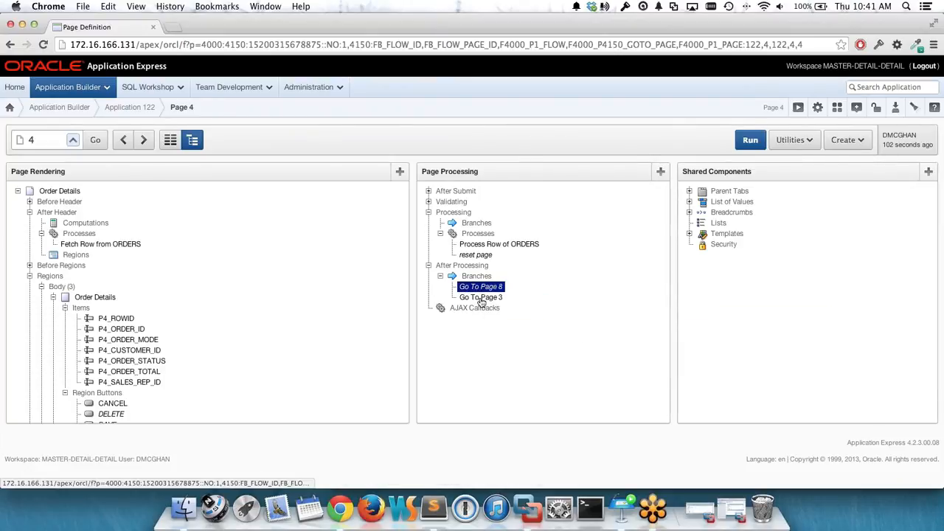
# - Run page 4, set Order Mode to Direct, and retest the save by opening line item 1 and cancelling back
pyautogui.click(750, 140)
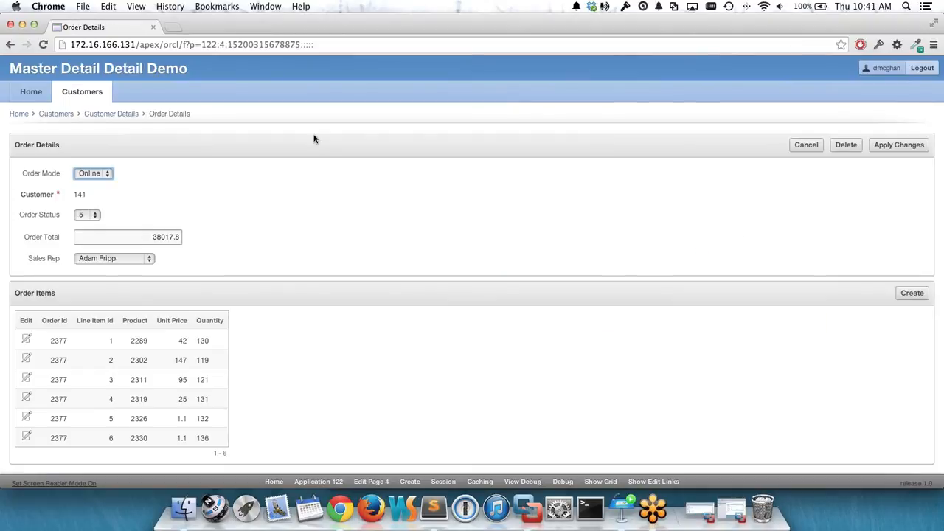
pyautogui.click(107, 174)
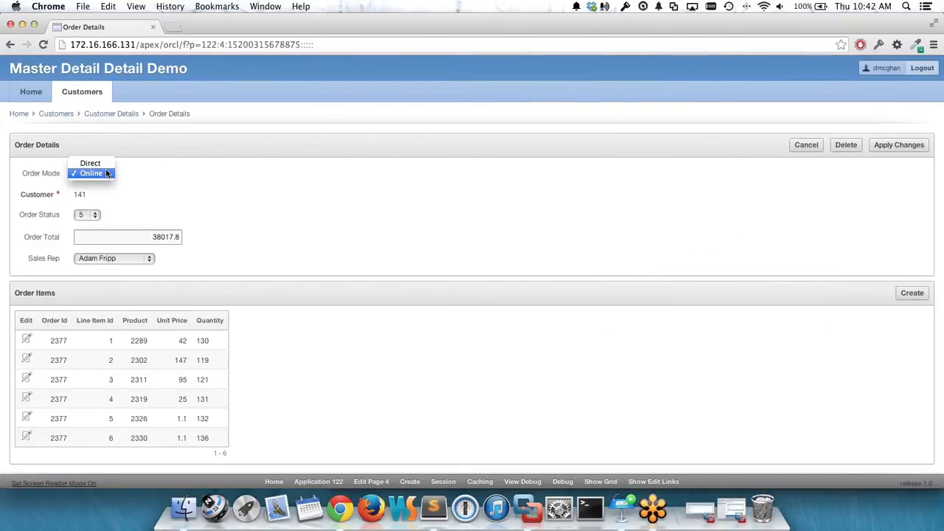
pyautogui.click(91, 160)
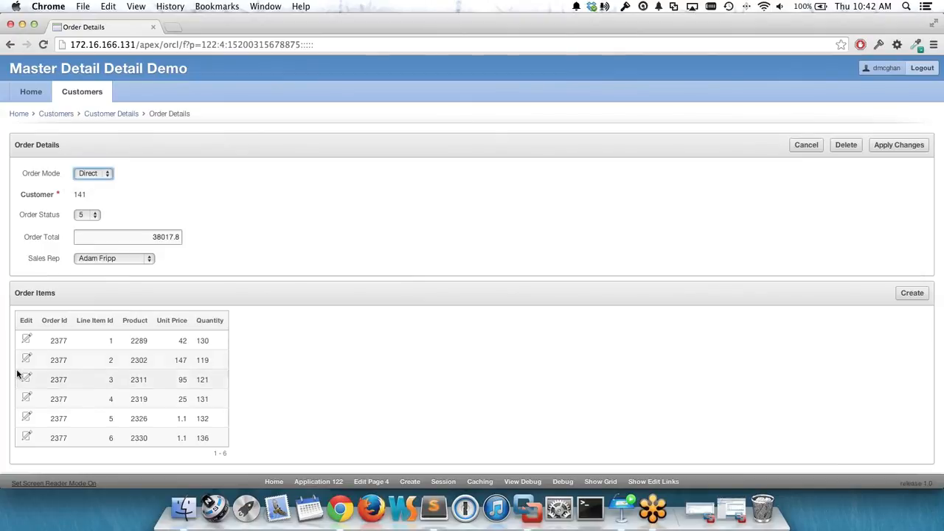
pyautogui.click(25, 341)
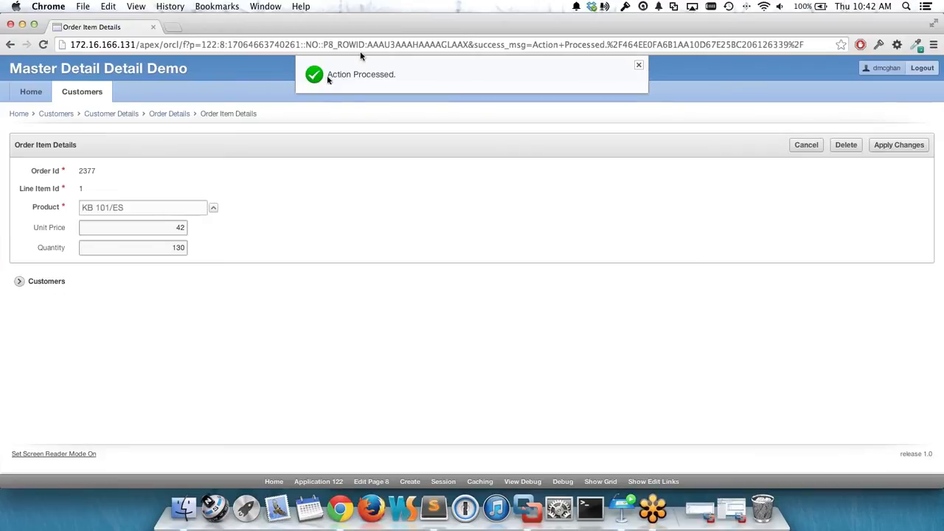
pyautogui.click(809, 149)
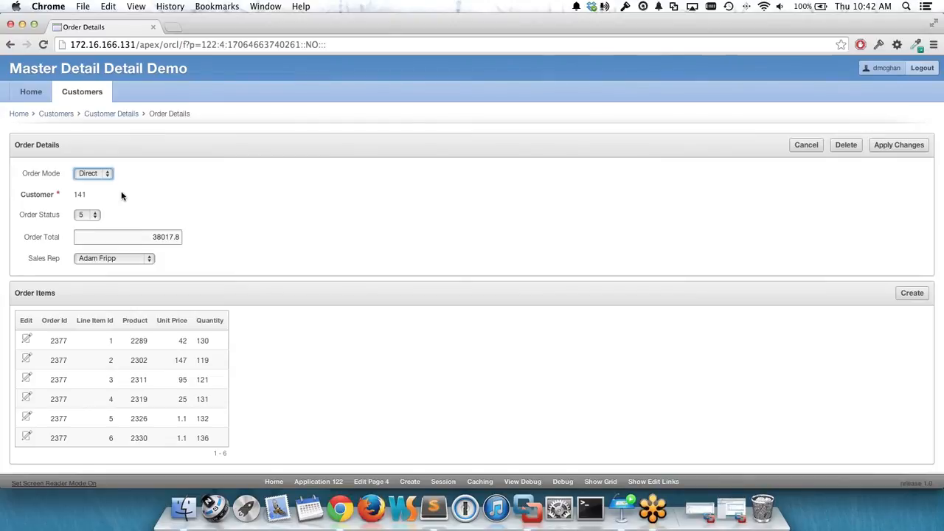
pyautogui.click(618, 514)
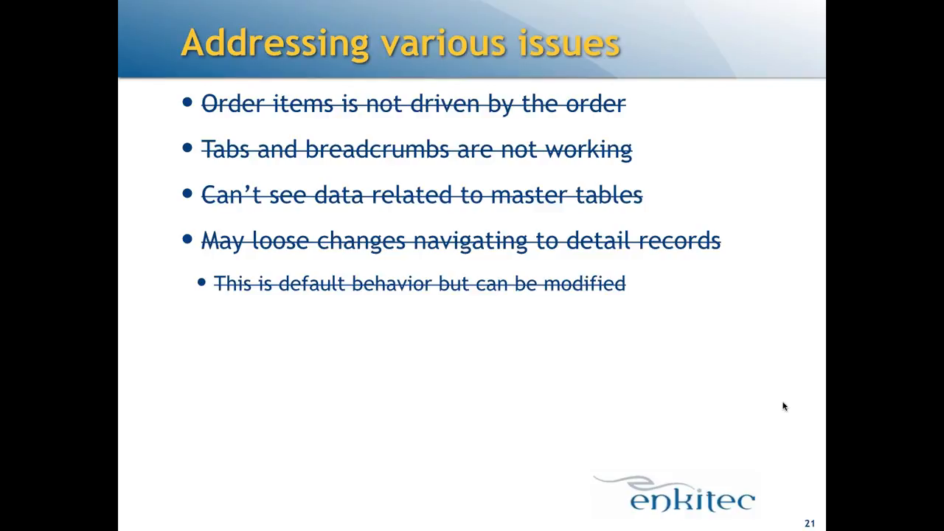
pyautogui.press('h')
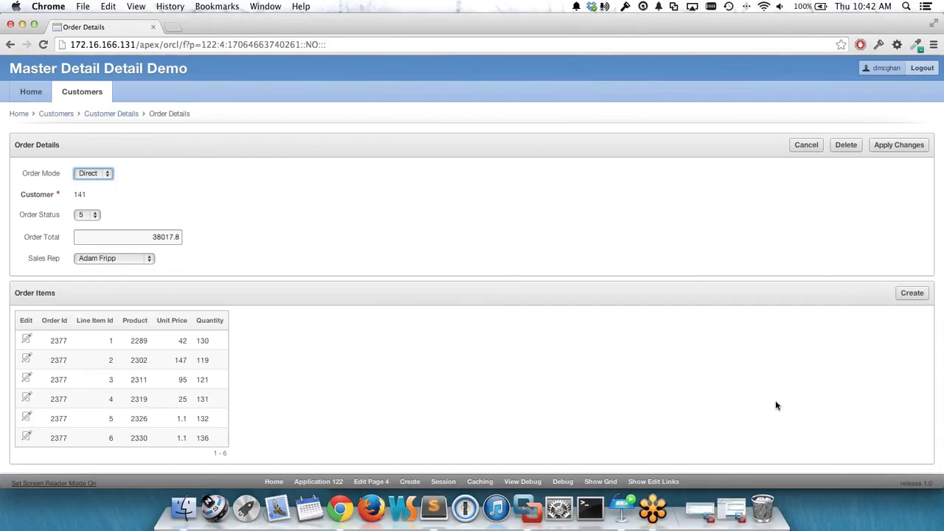
pyautogui.click(661, 365)
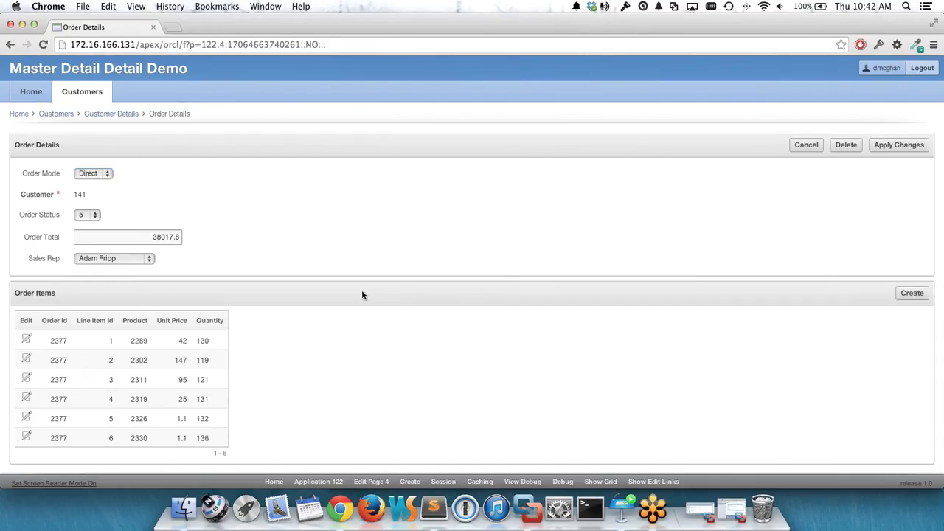
# - Set the order's Order Mode to Online and apply the changes
pyautogui.click(107, 174)
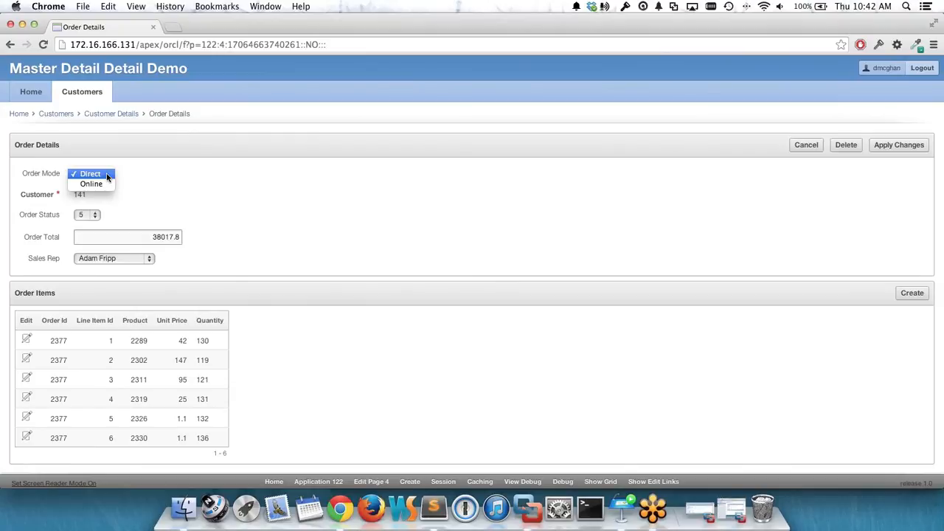
pyautogui.click(107, 185)
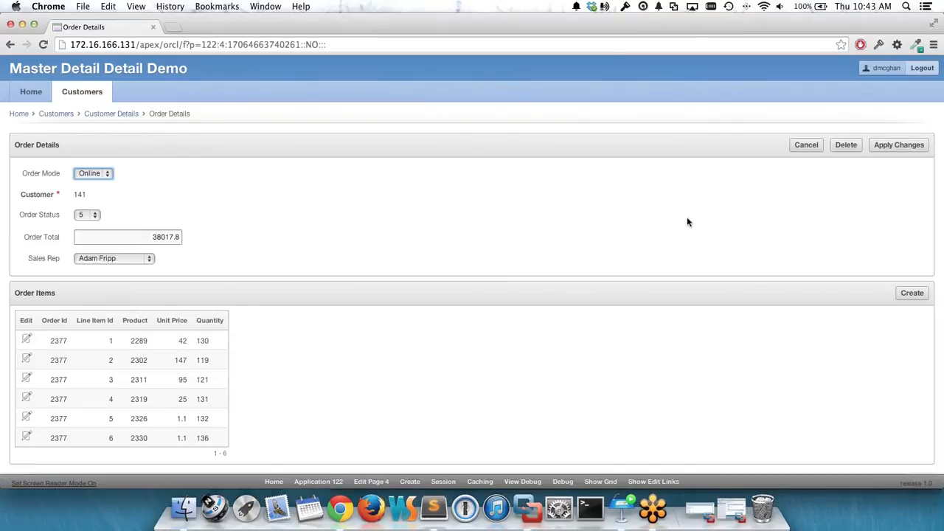
pyautogui.click(910, 146)
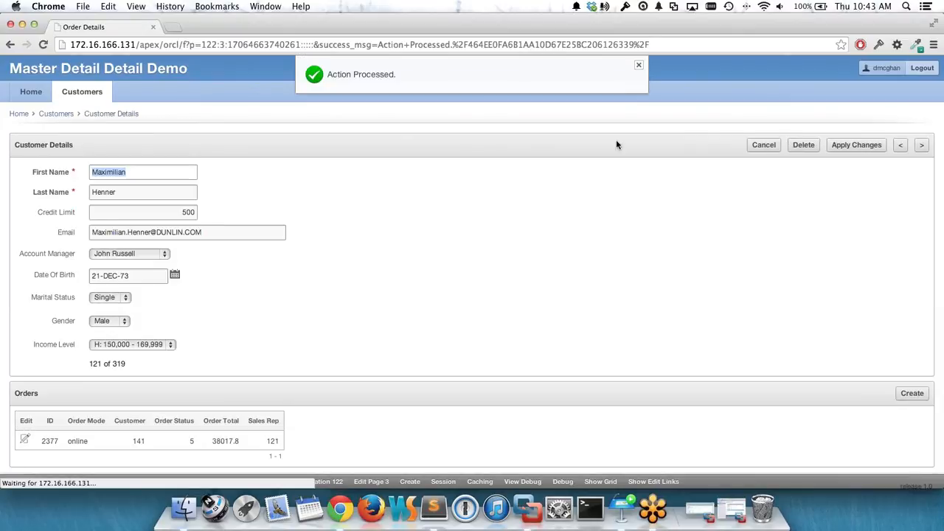
# - Reopen the order from Customer Details and view line item 1's details before returning to the slide presentation
pyautogui.click(26, 441)
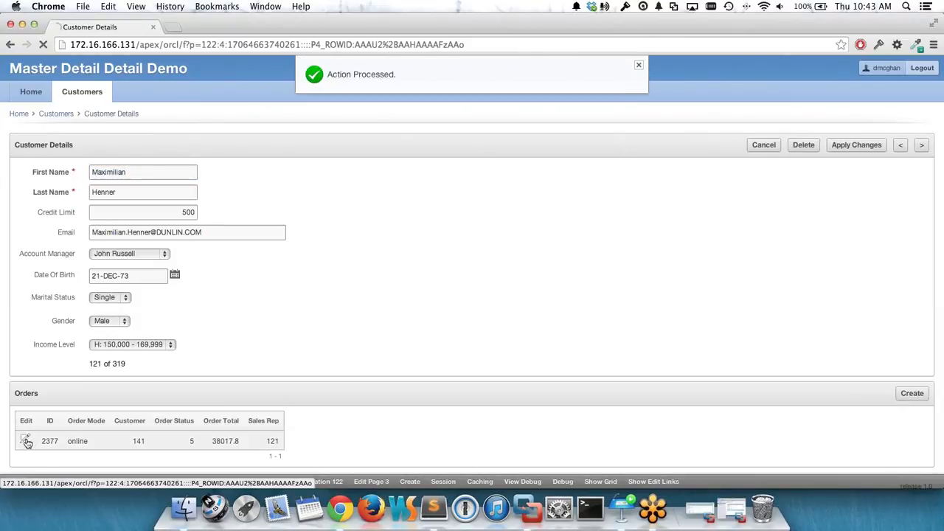
pyautogui.click(26, 340)
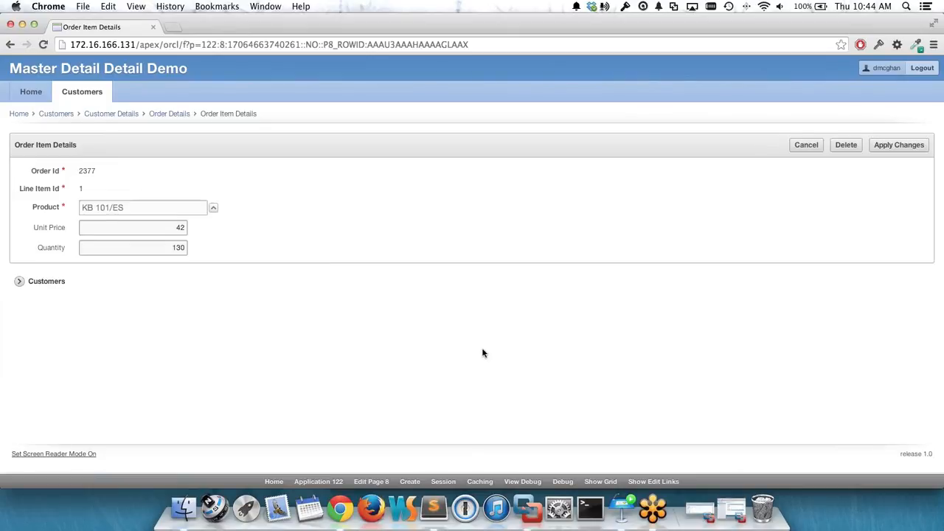
pyautogui.click(624, 509)
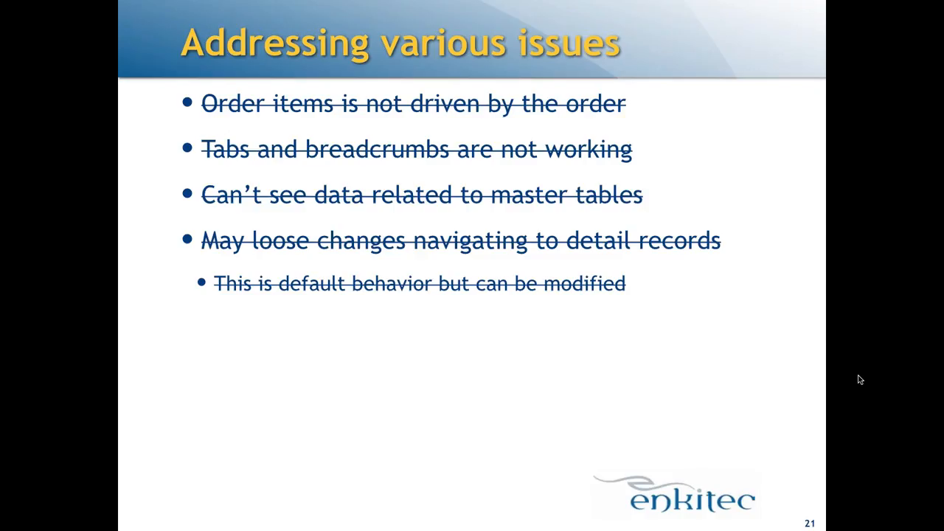